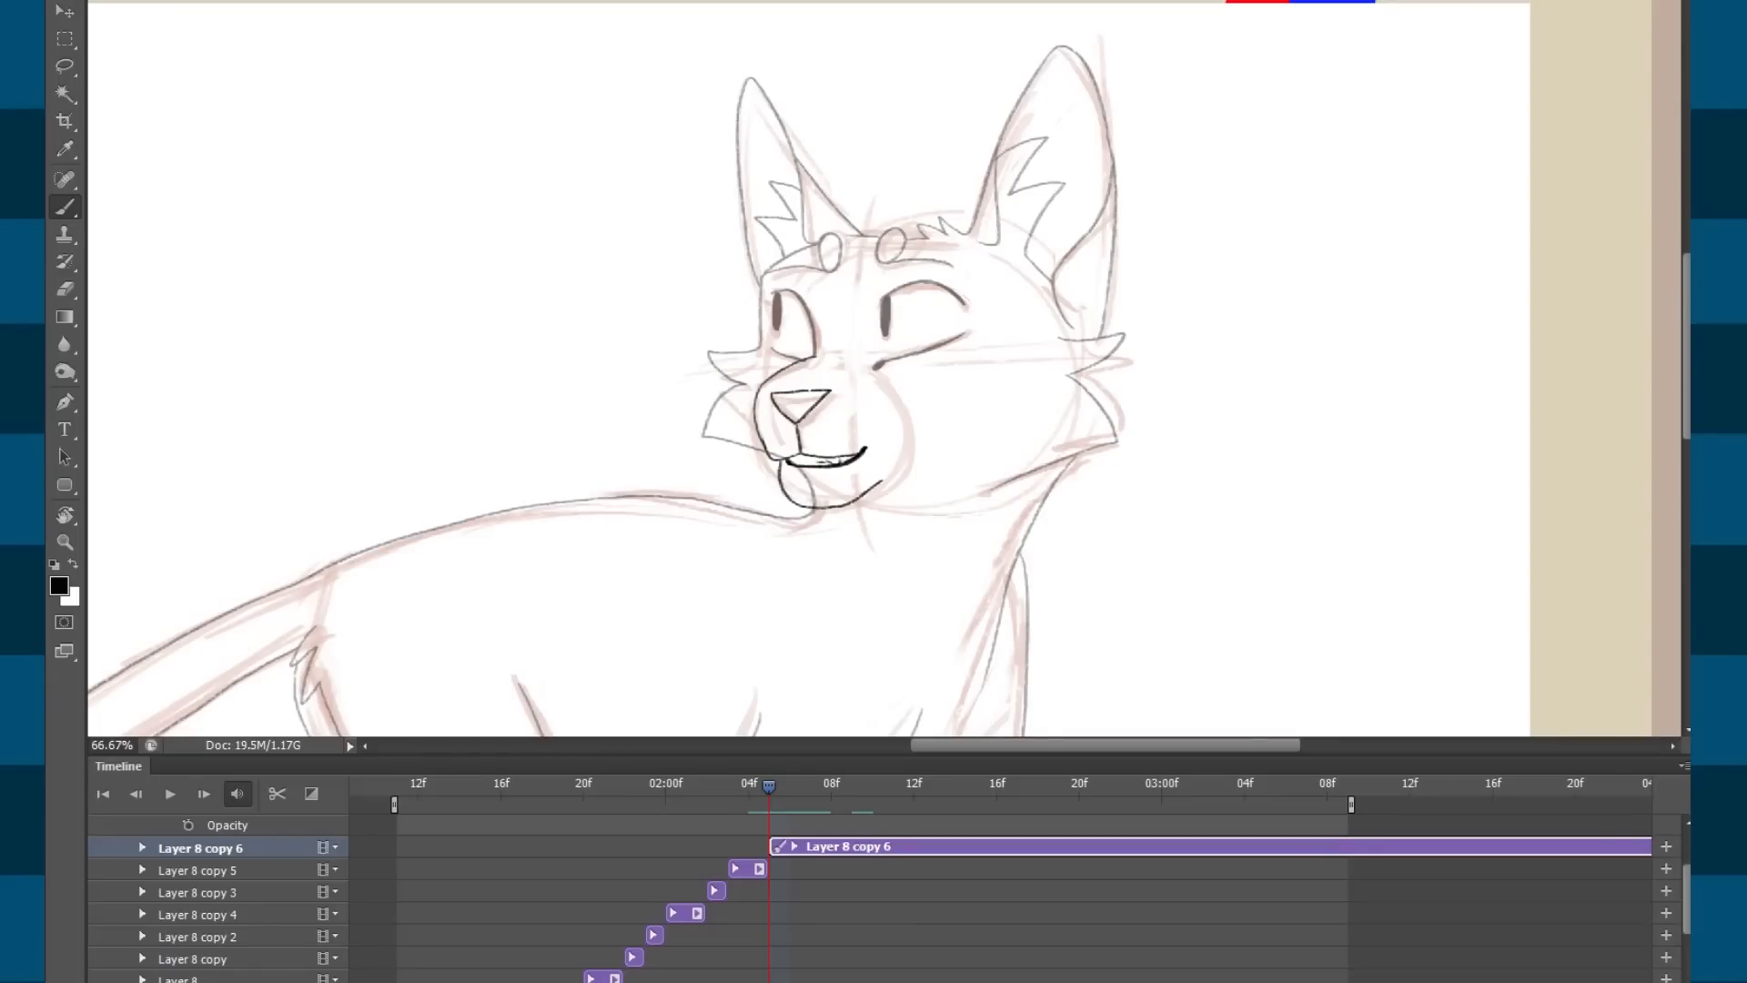
Scrub through the mouth frames, checking 02:00f, around 17f and the open-mouth pose.
scroll(1000, 883, "left", 1)
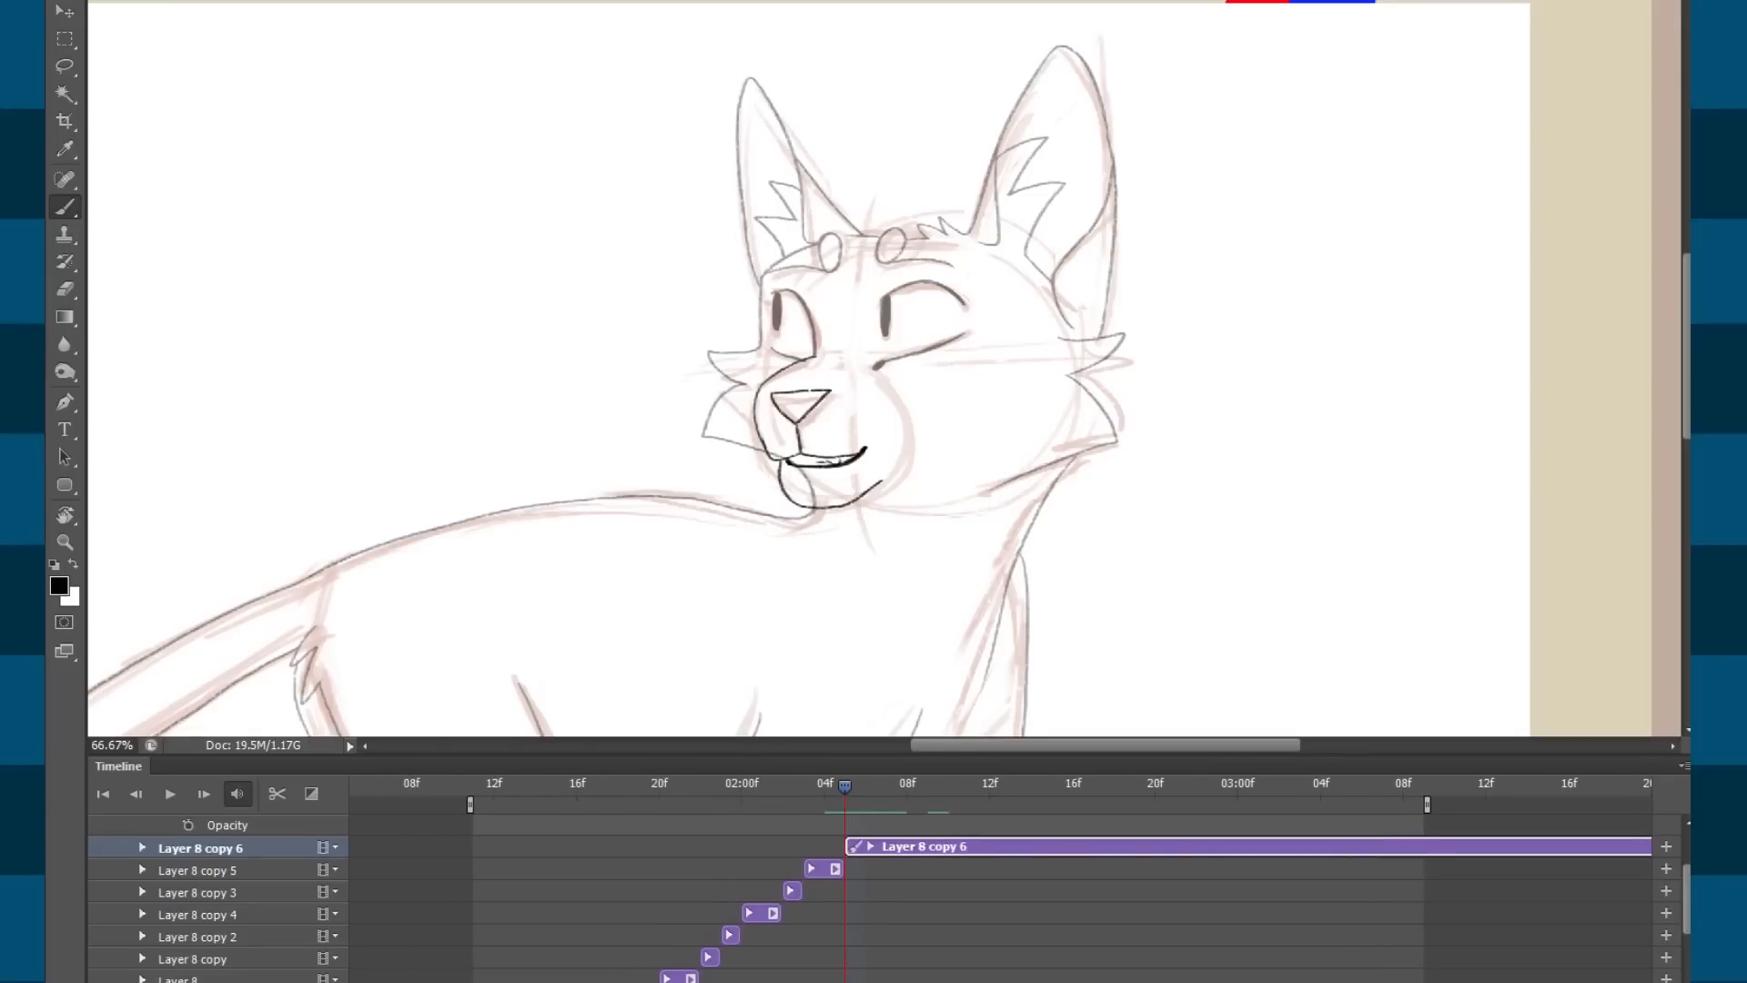
left_click_drag(830, 797, 904, 793)
left_click_drag(572, 788, 887, 792)
scroll(1001, 879, "left", 1)
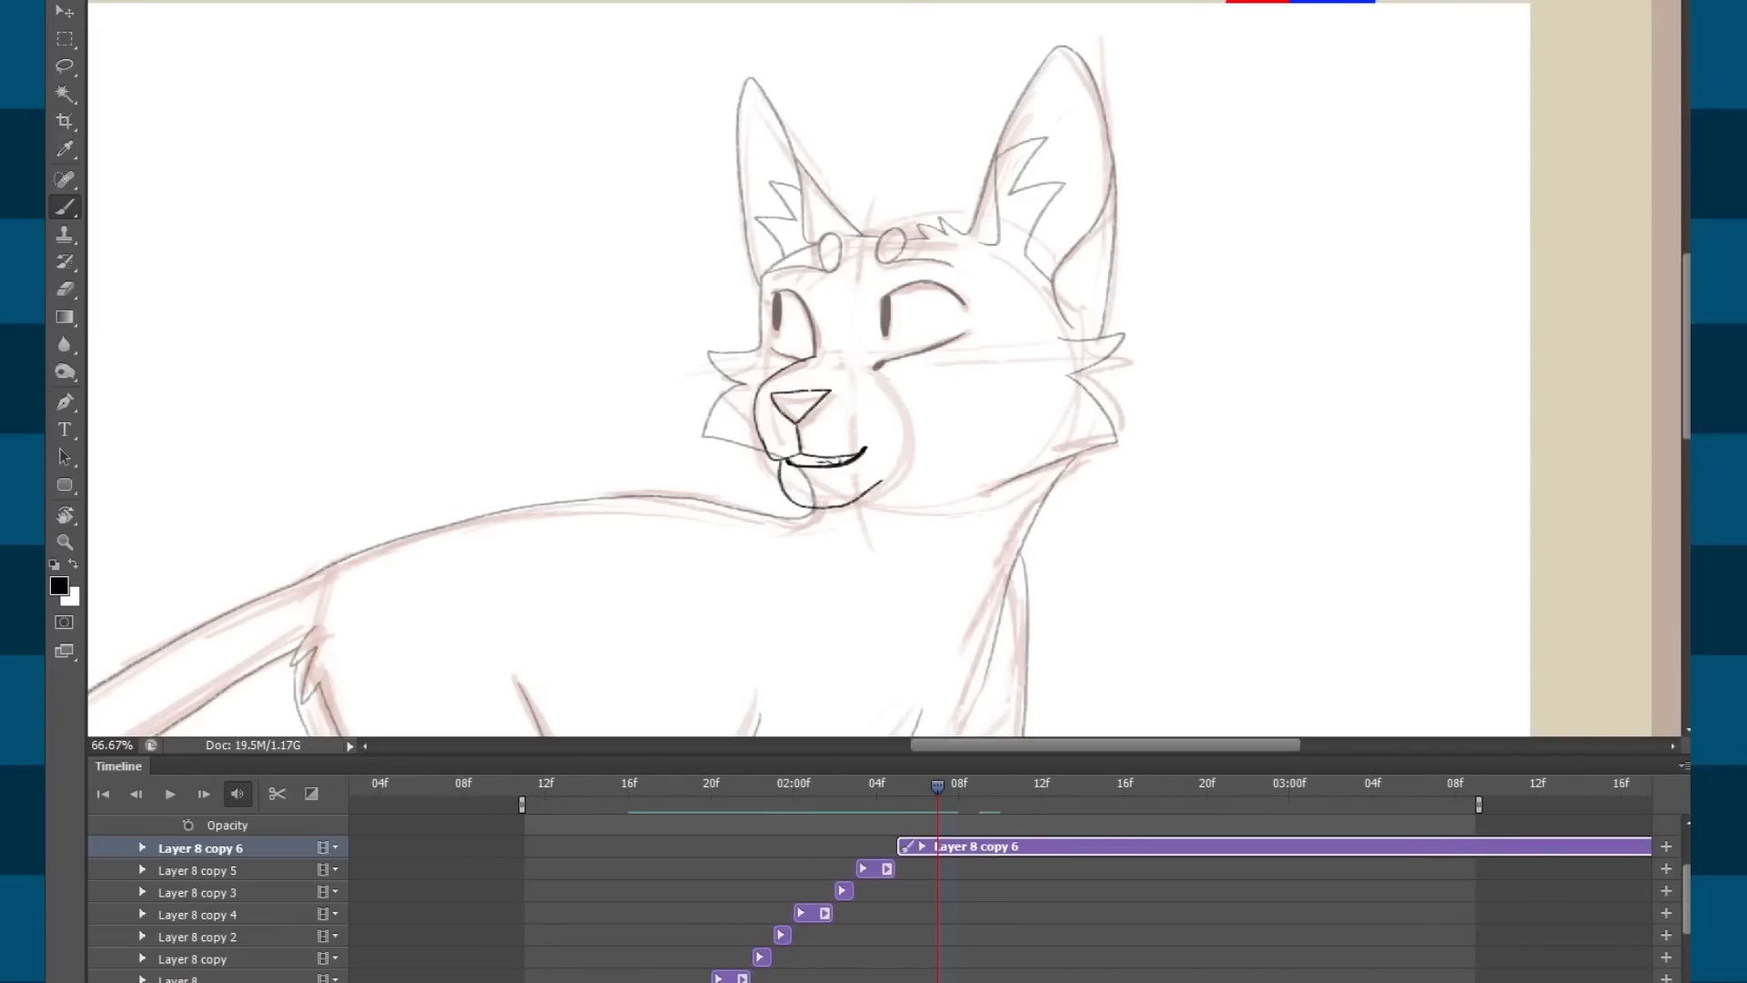
scroll(1001, 901, "down", 5)
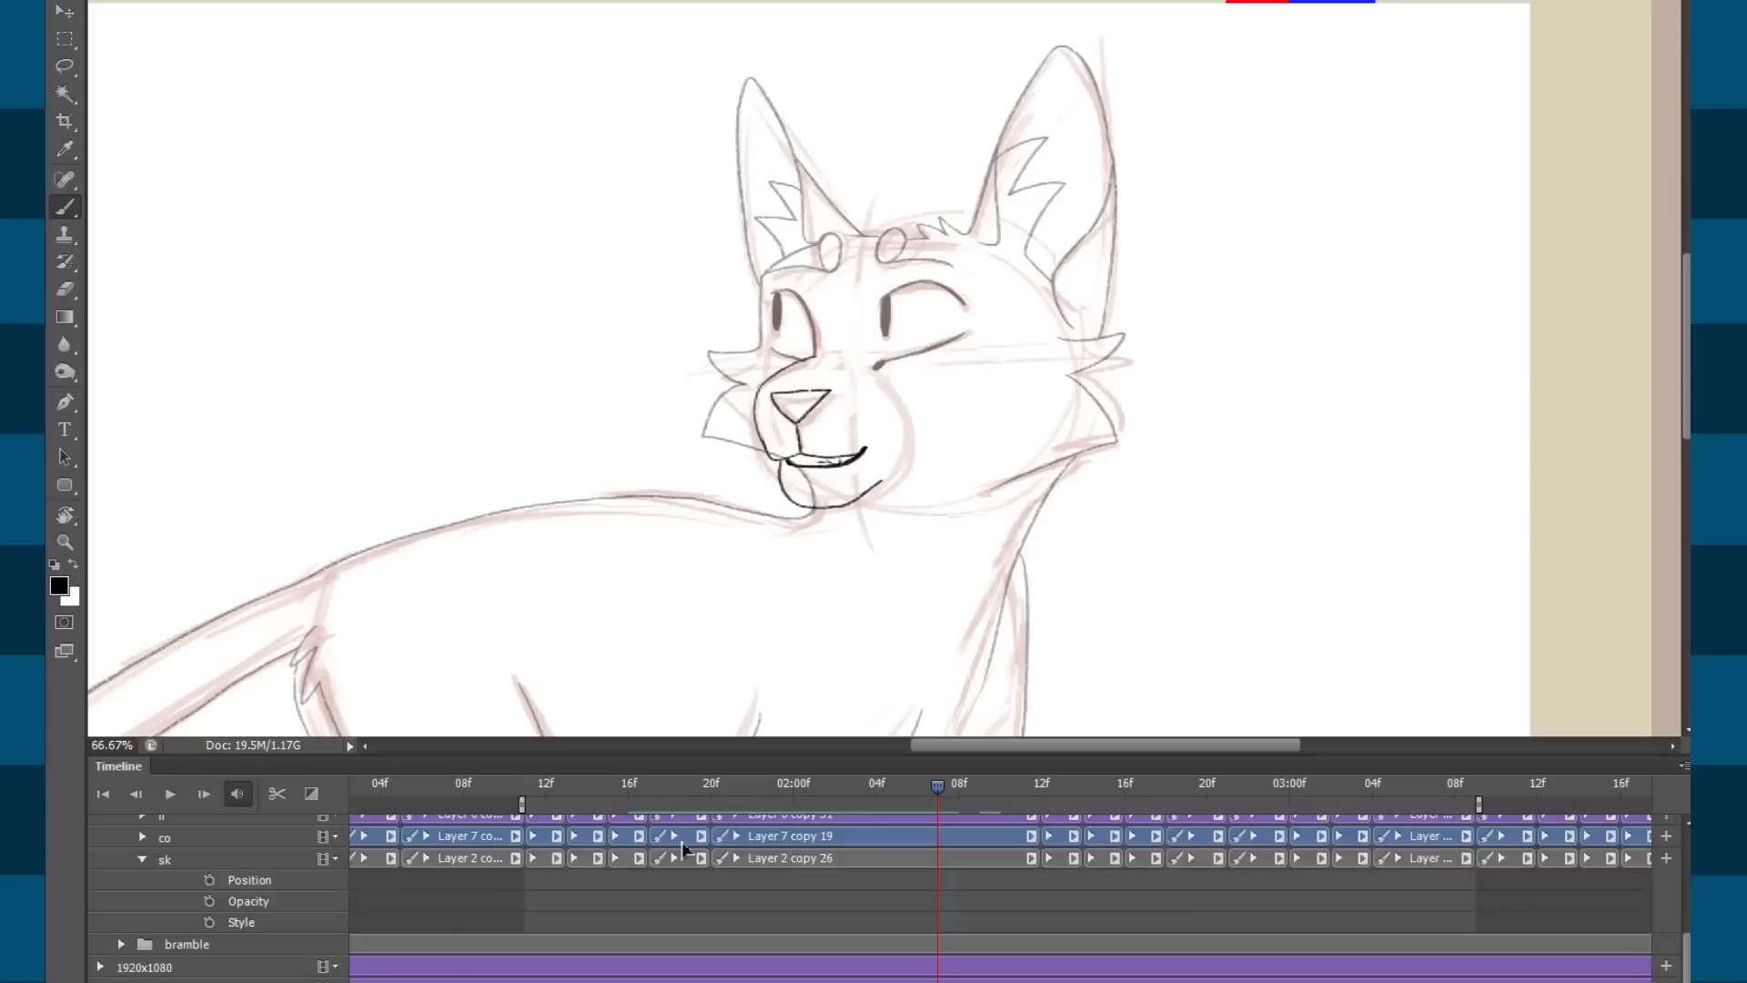
left_click_drag(828, 790, 710, 786)
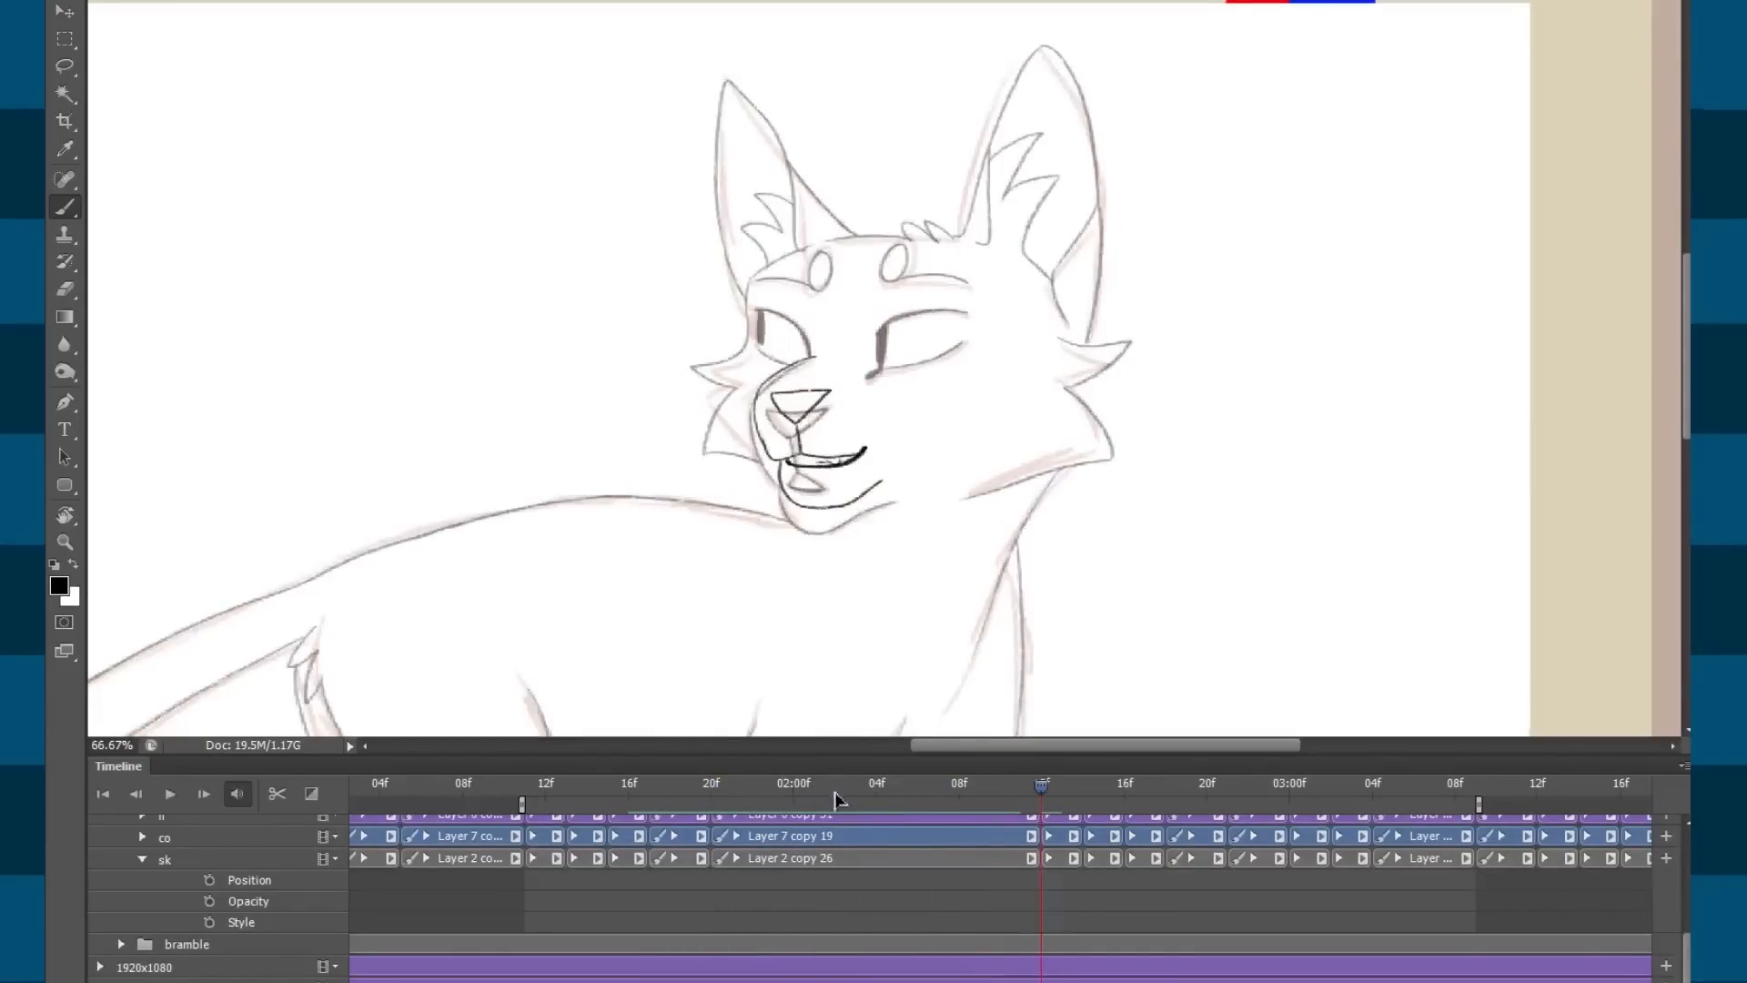
left_click(792, 793)
scroll(651, 827, "up", 2)
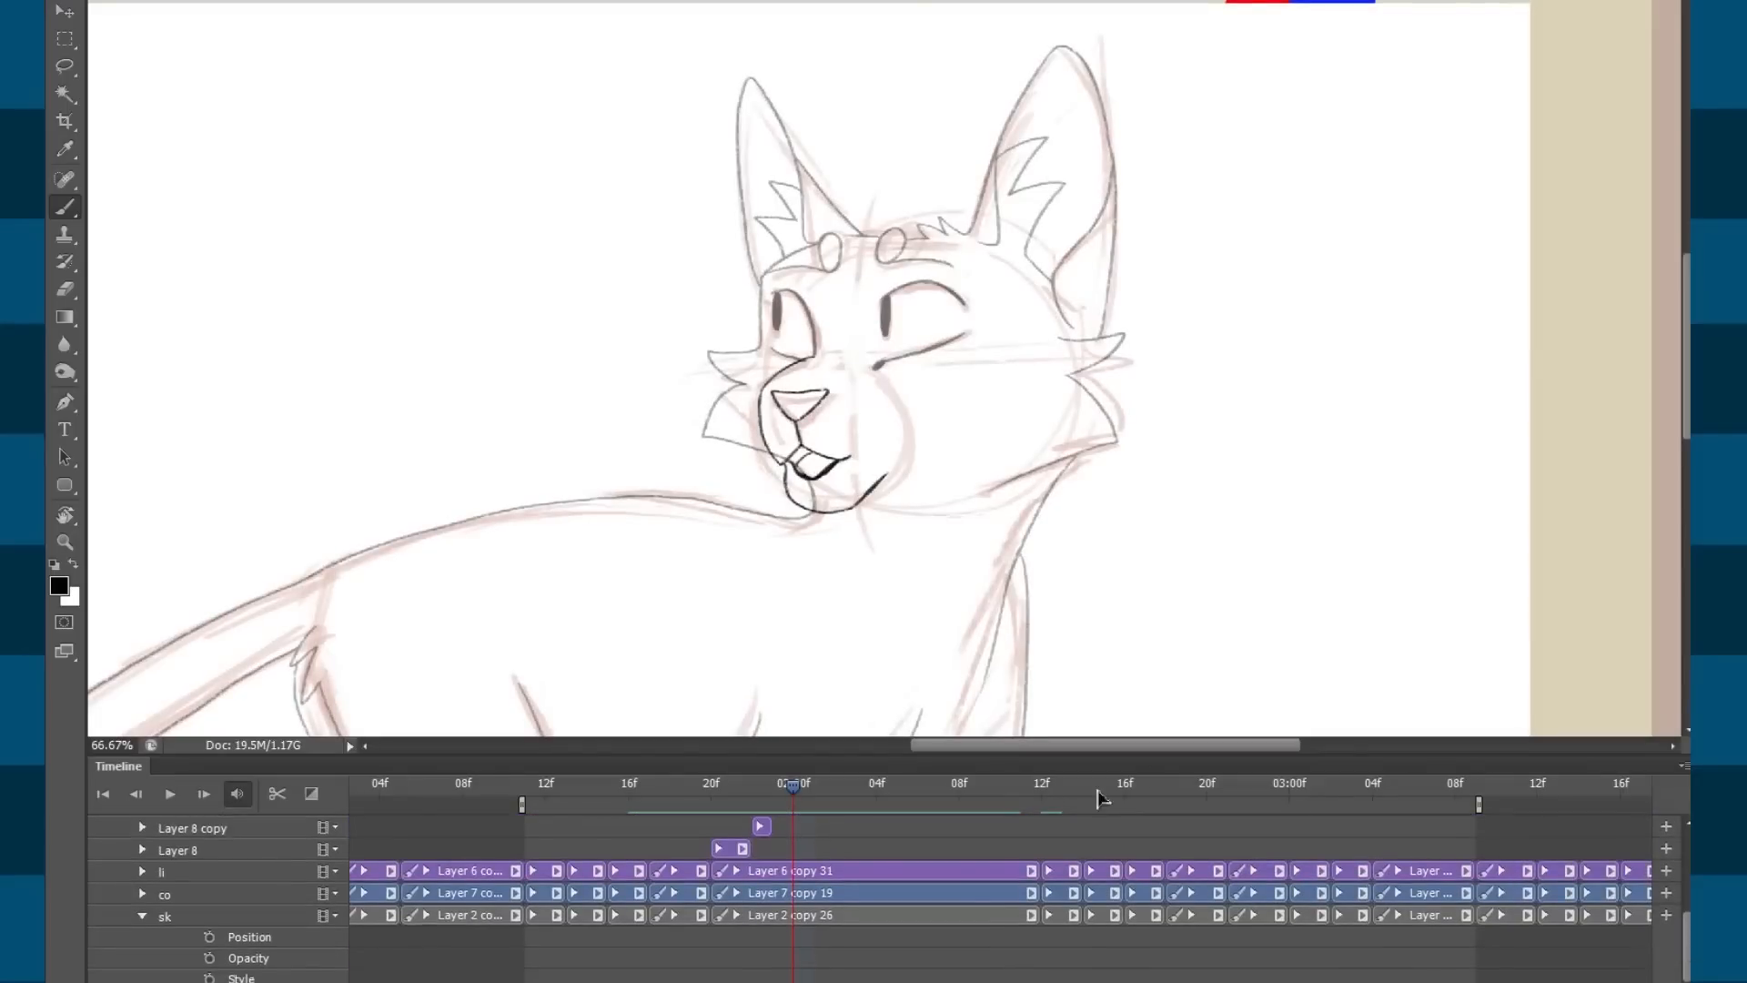
left_click_drag(615, 792, 962, 831)
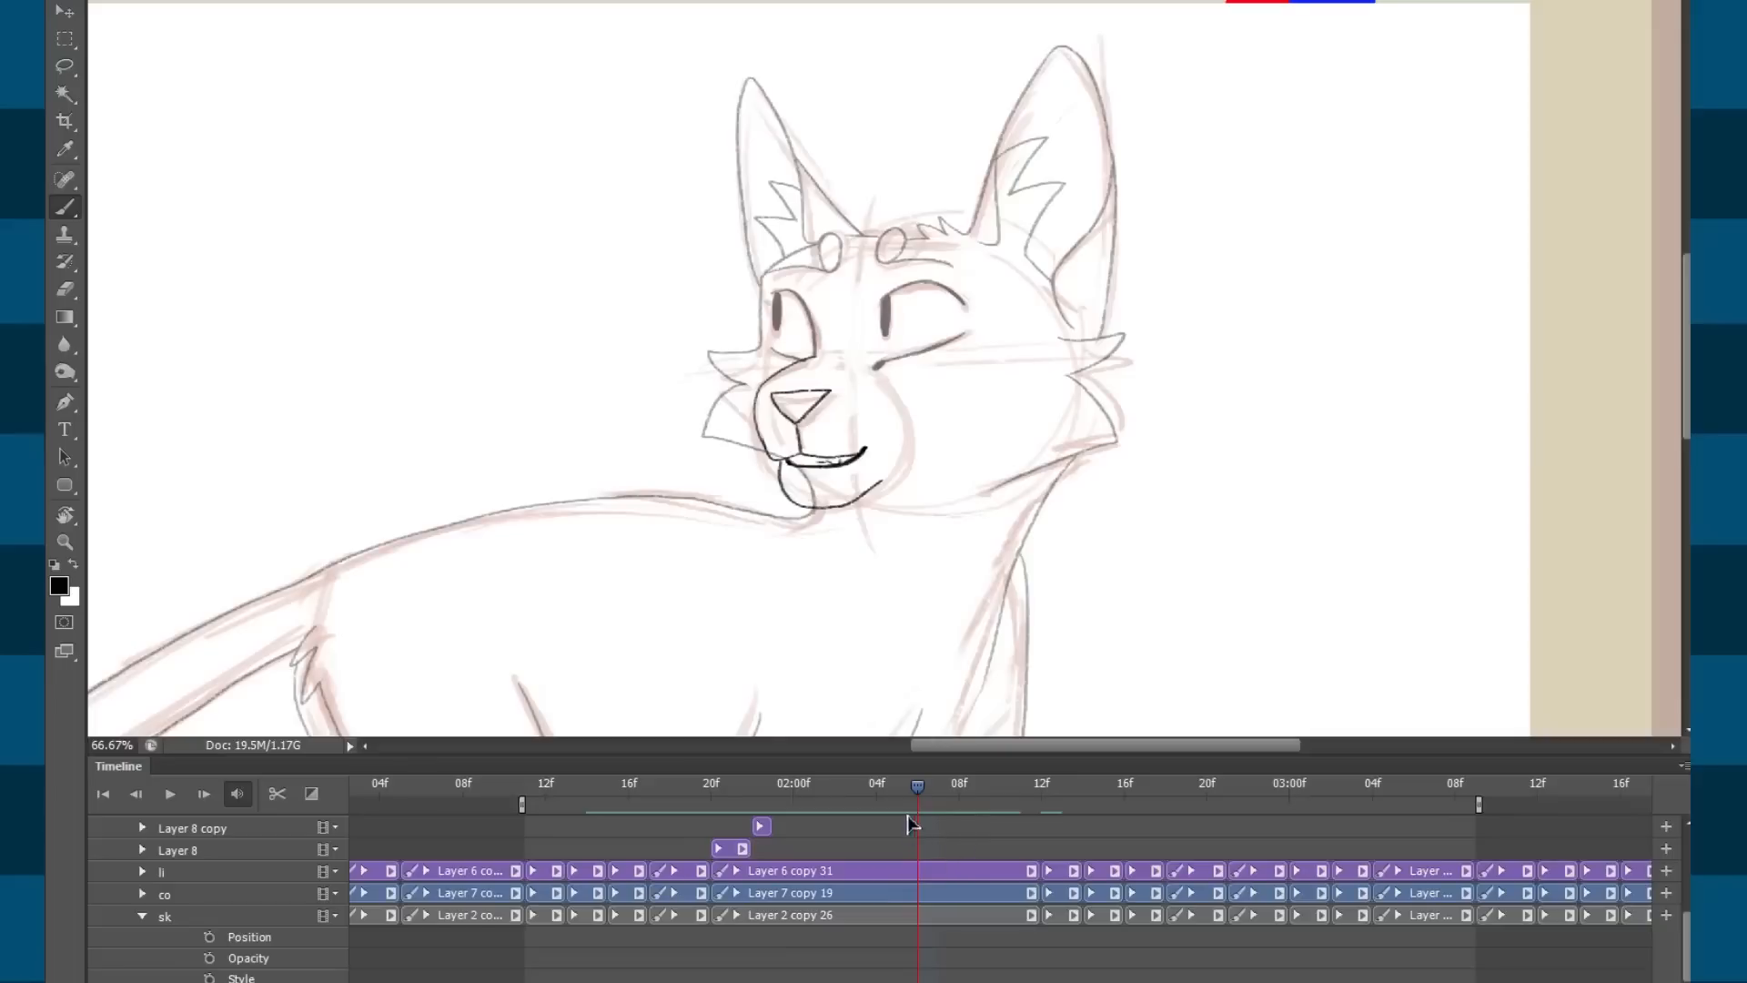
left_click_drag(664, 804, 921, 780)
mouse_move(1044, 797)
left_mouse_down()
mouse_move(1092, 796)
mouse_move(981, 789)
mouse_move(1453, 830)
mouse_move(1087, 808)
mouse_move(1368, 783)
mouse_move(1049, 791)
mouse_move(1461, 788)
mouse_move(1236, 794)
mouse_move(1382, 819)
mouse_move(1273, 783)
mouse_move(1044, 800)
mouse_move(1444, 815)
left_mouse_up()
Play the animation from the closed-eye smiling frame, then stop on the frame near 02:10f.
key("space")
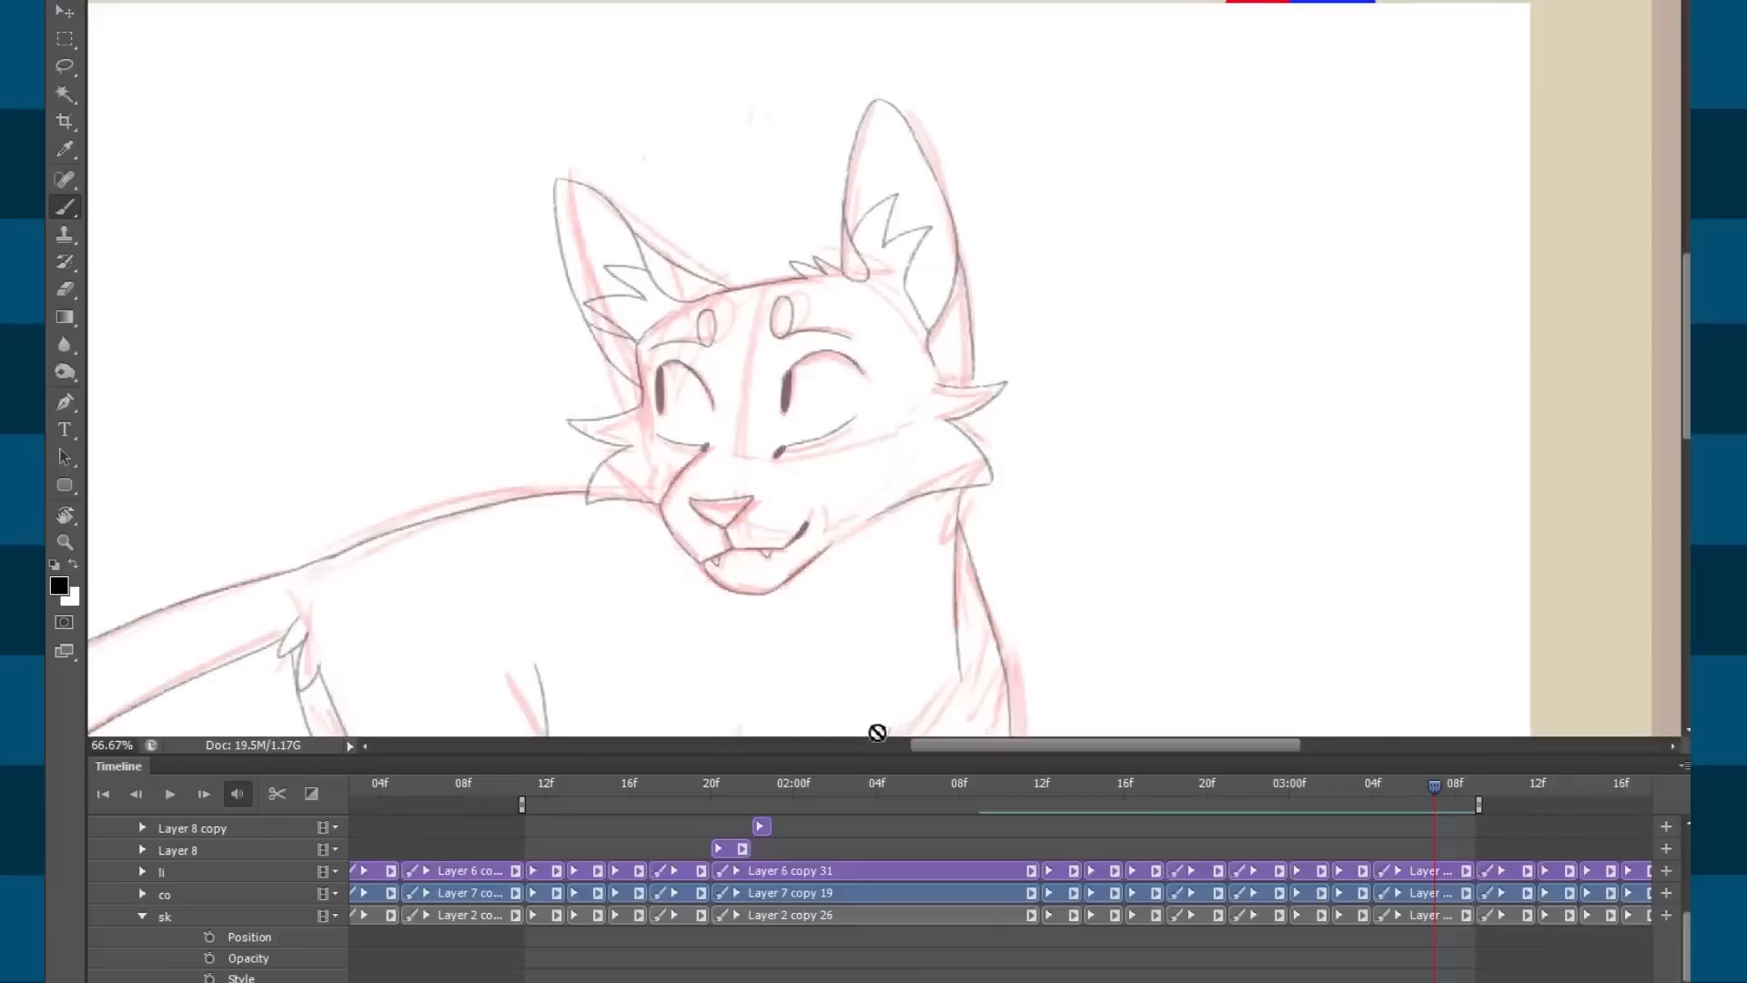
mouse_move(774, 808)
left_mouse_down()
mouse_move(884, 783)
mouse_move(715, 807)
left_mouse_up()
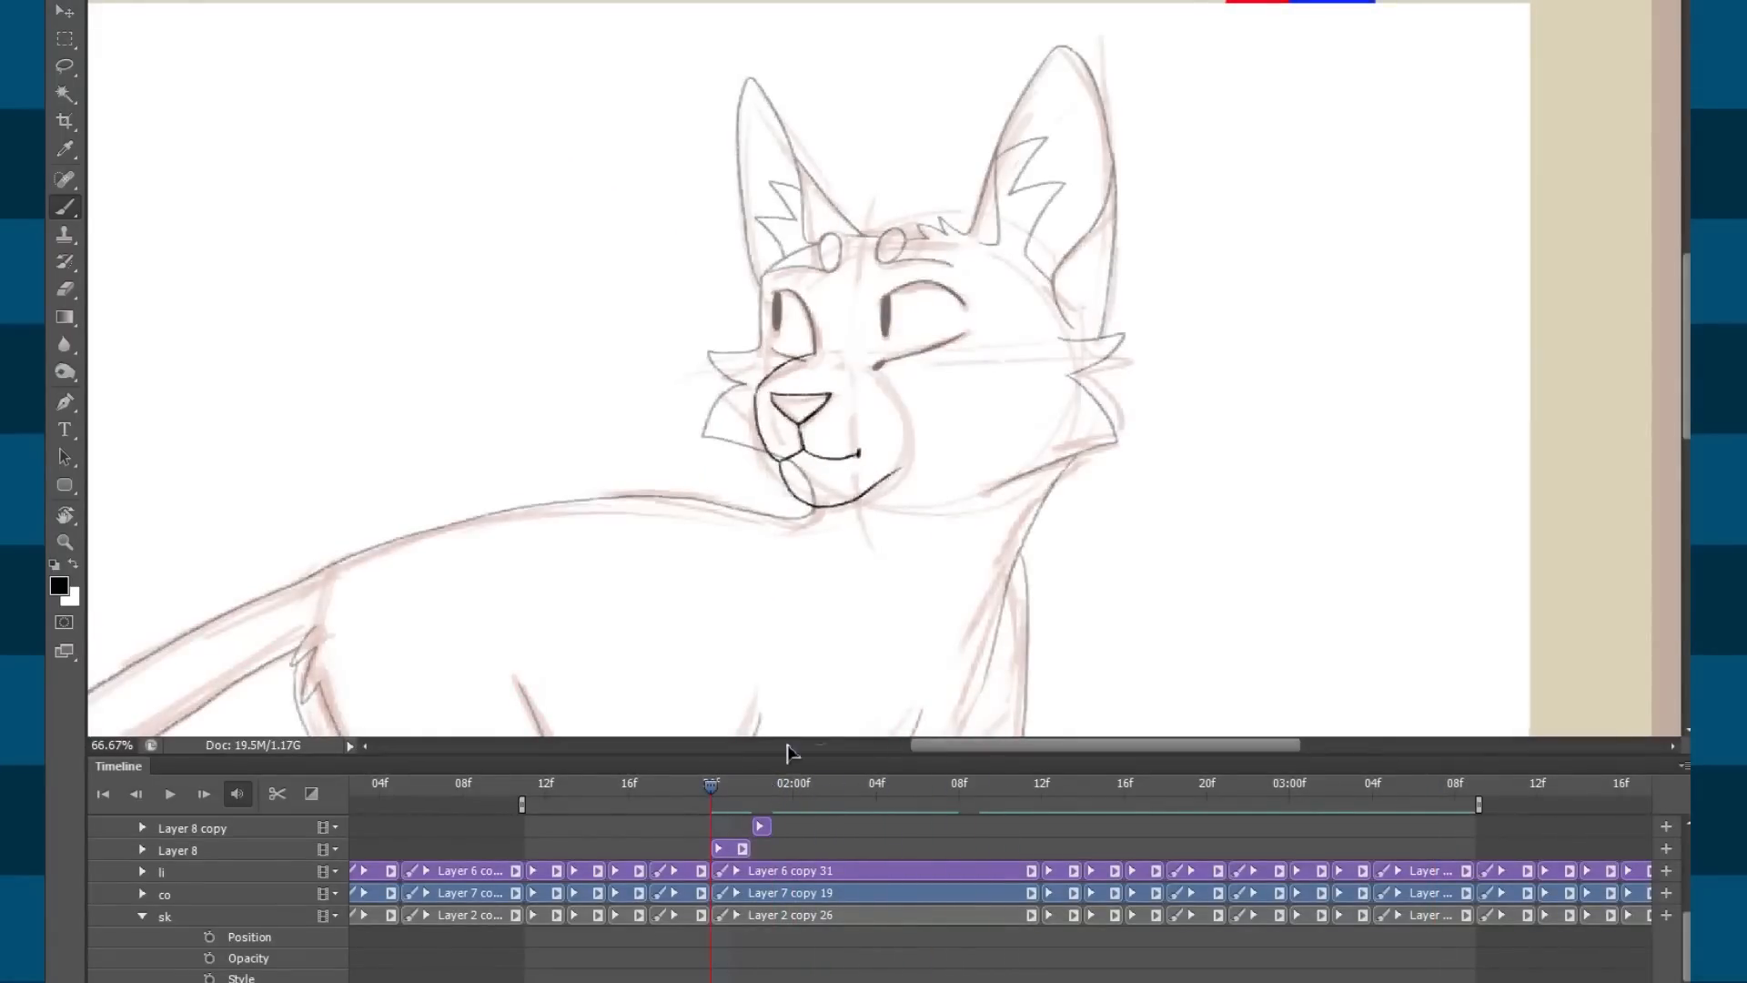
key("space")
key("space")
mouse_move(801, 801)
left_mouse_down()
mouse_move(683, 819)
mouse_move(855, 808)
mouse_move(732, 812)
left_mouse_up()
scroll(873, 898, "up", 3)
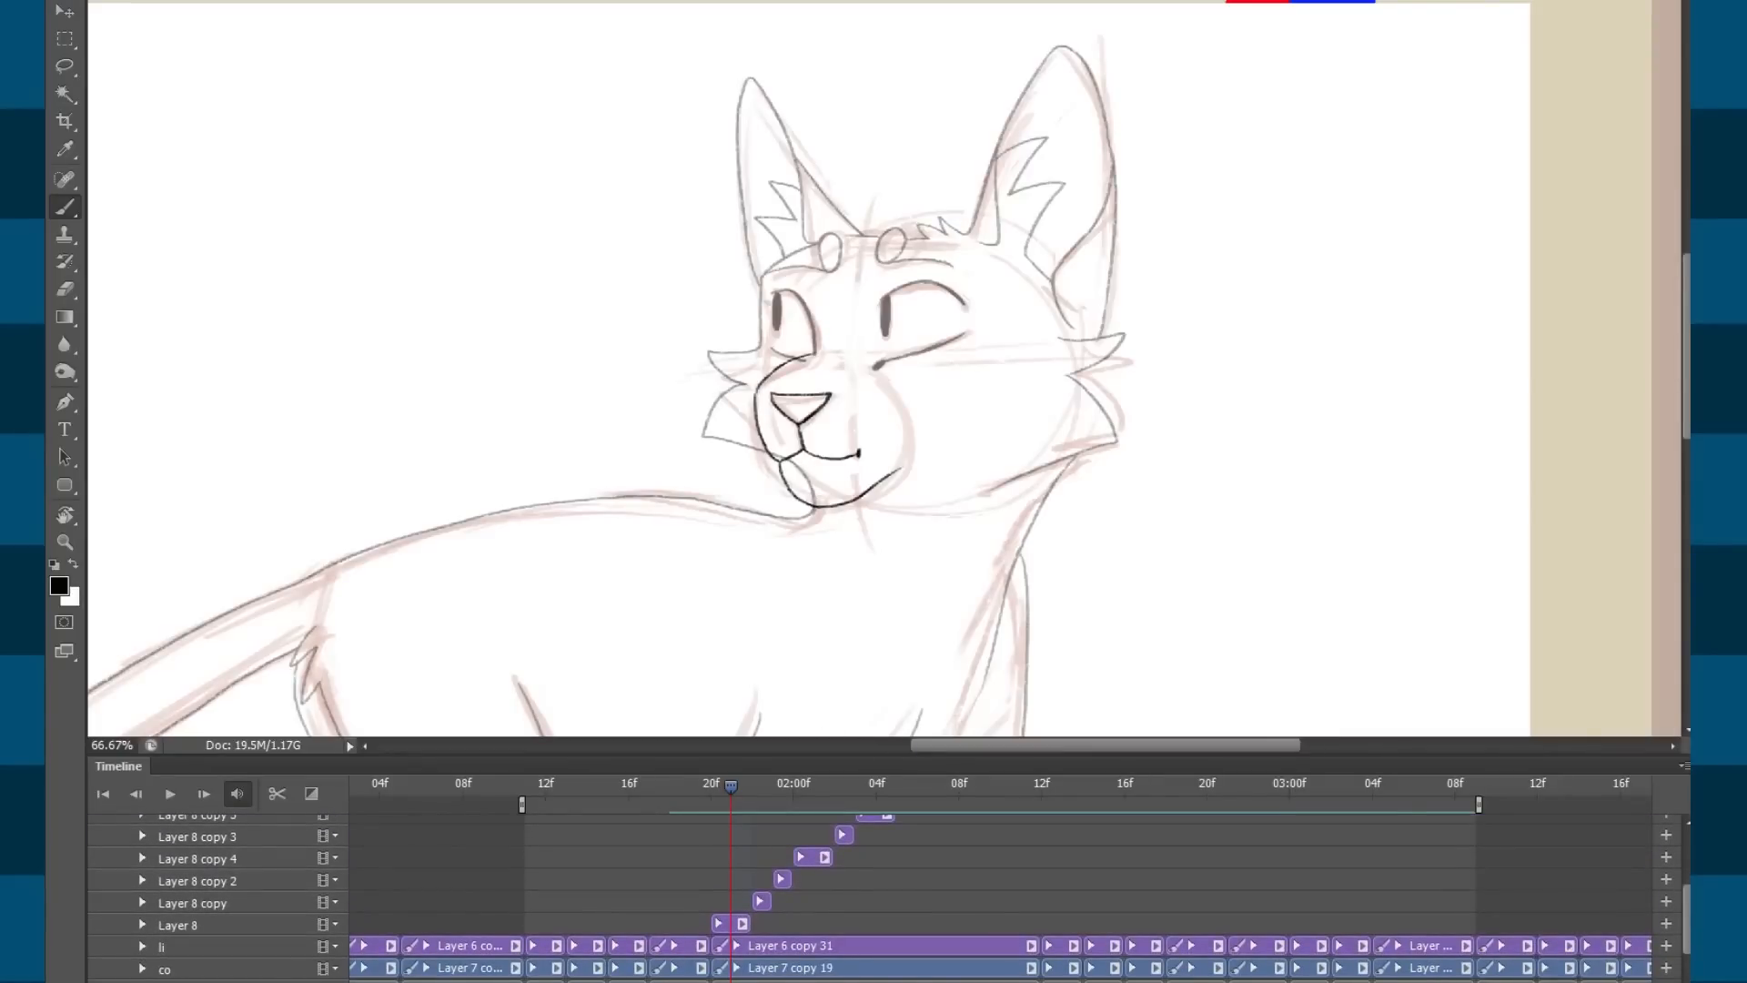
left_click(999, 788)
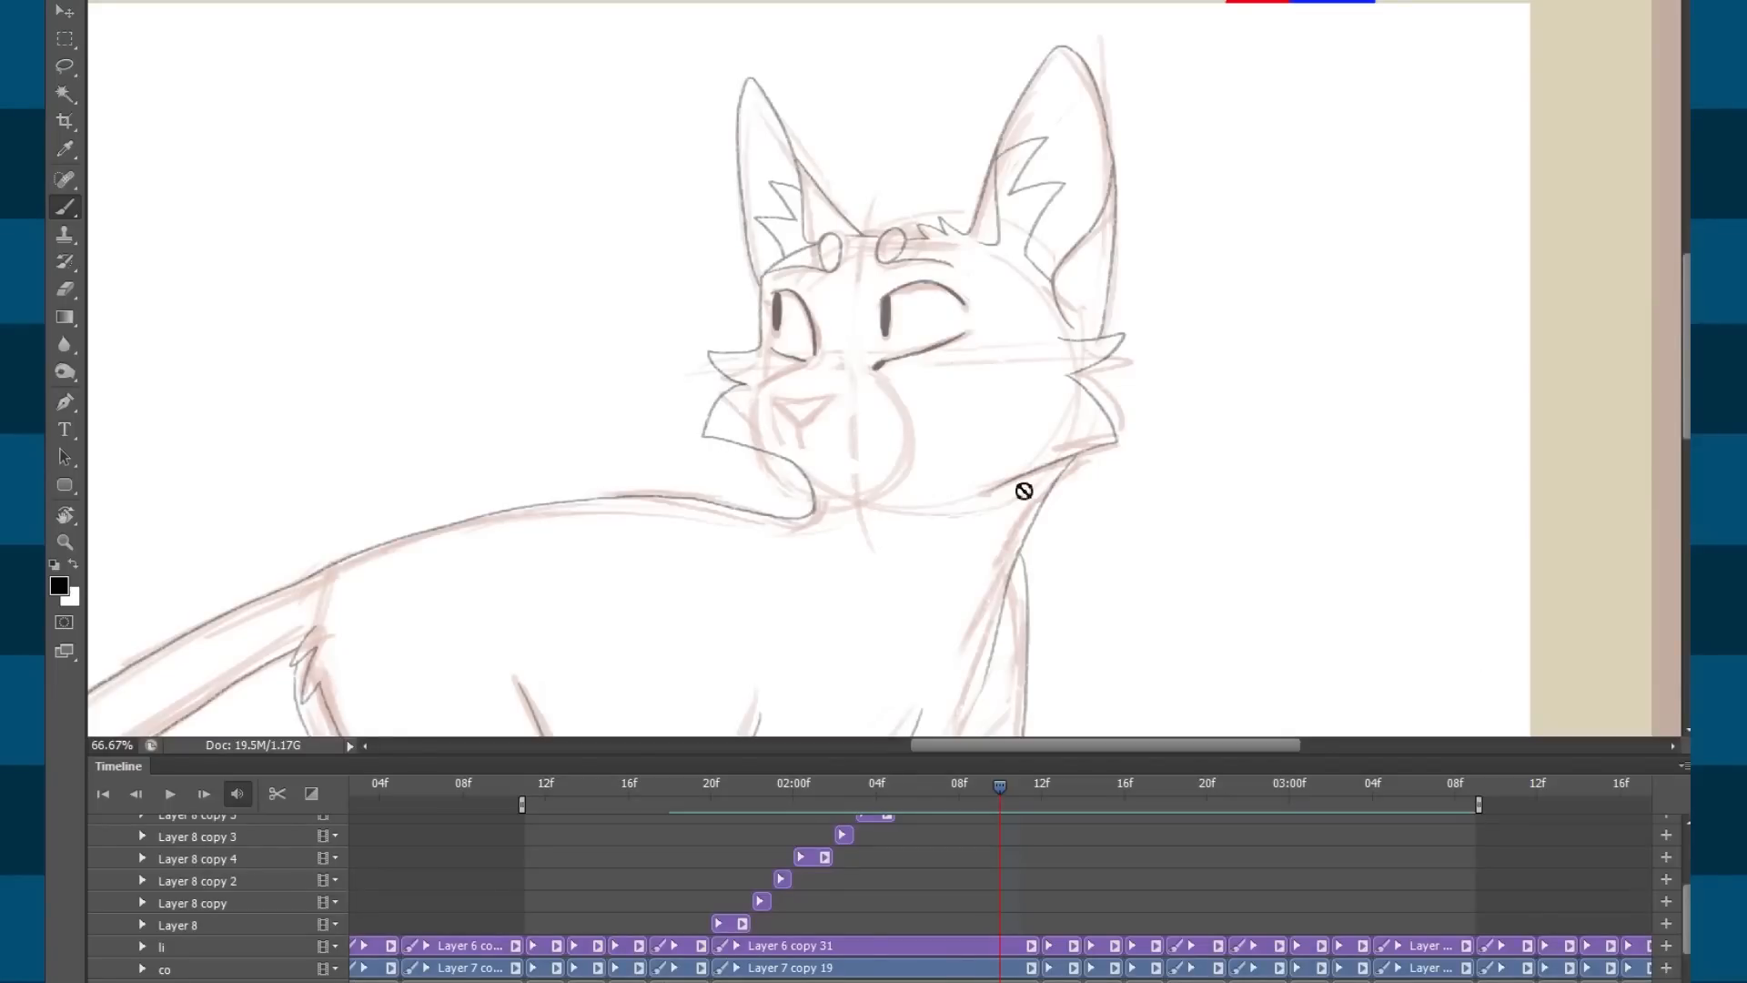
Hide and re-show the pink sk sketch layer, then reselect the li line art group.
left_click(162, 946)
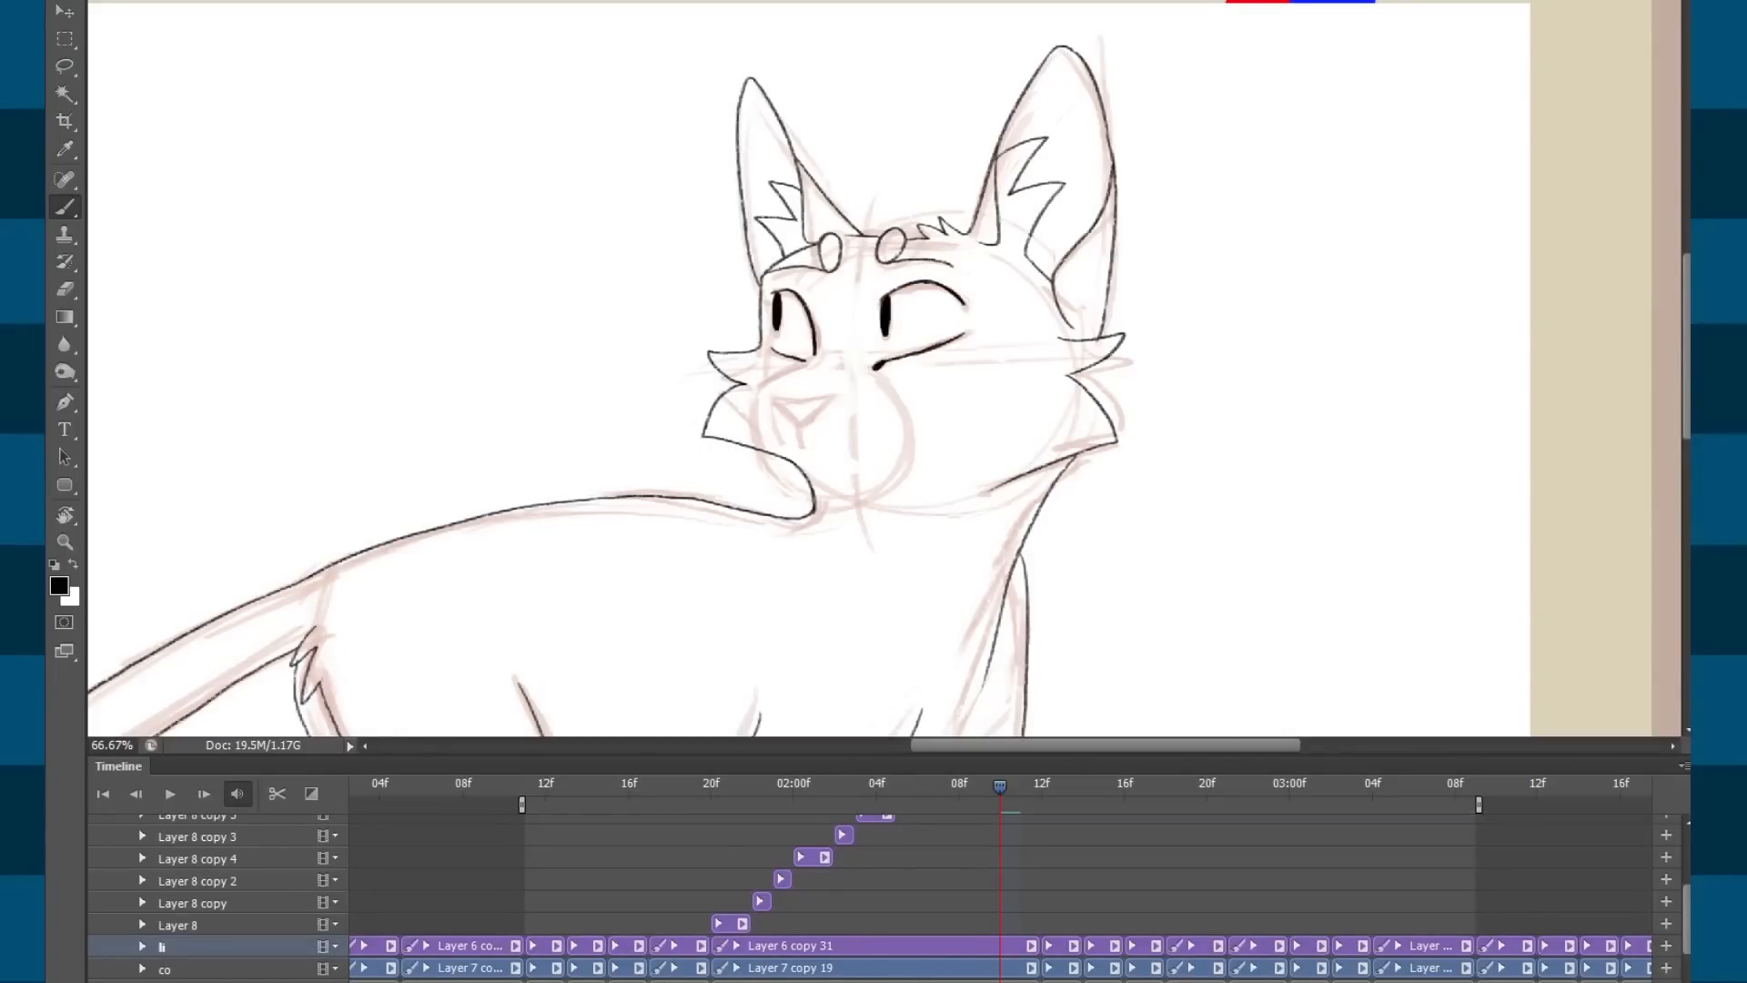
left_click(182, 981)
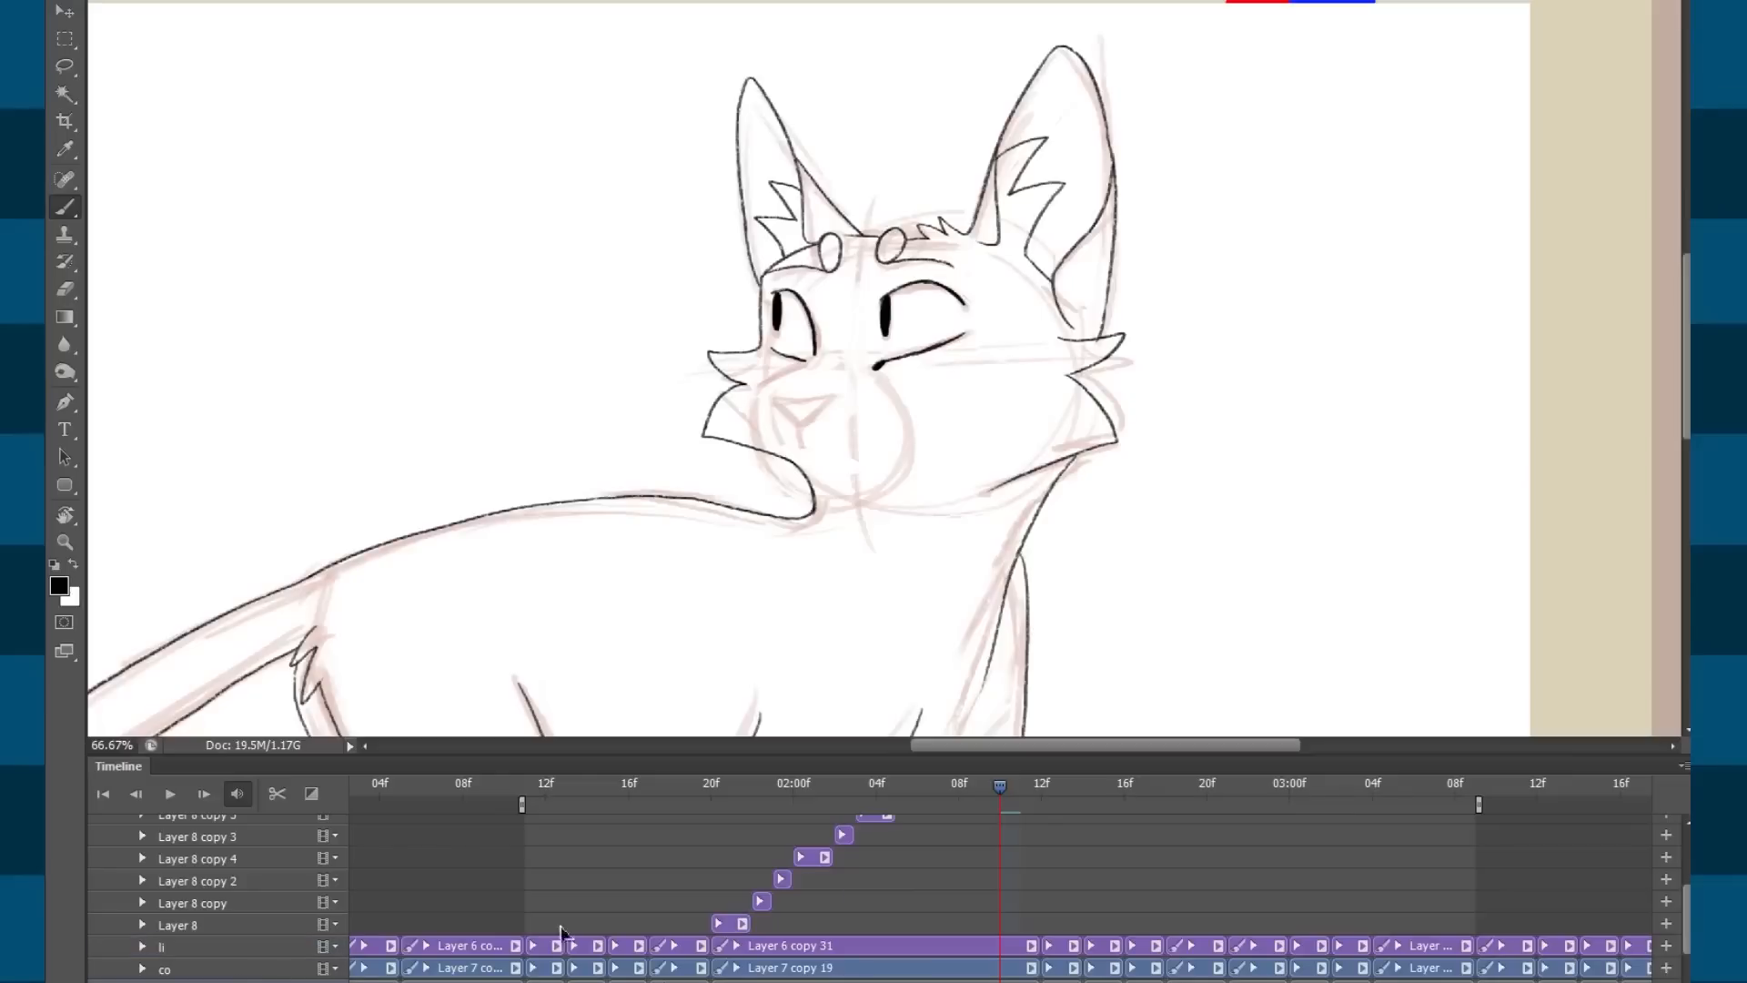
left_click(1681, 863)
left_click_drag(1260, 535, 1333, 531)
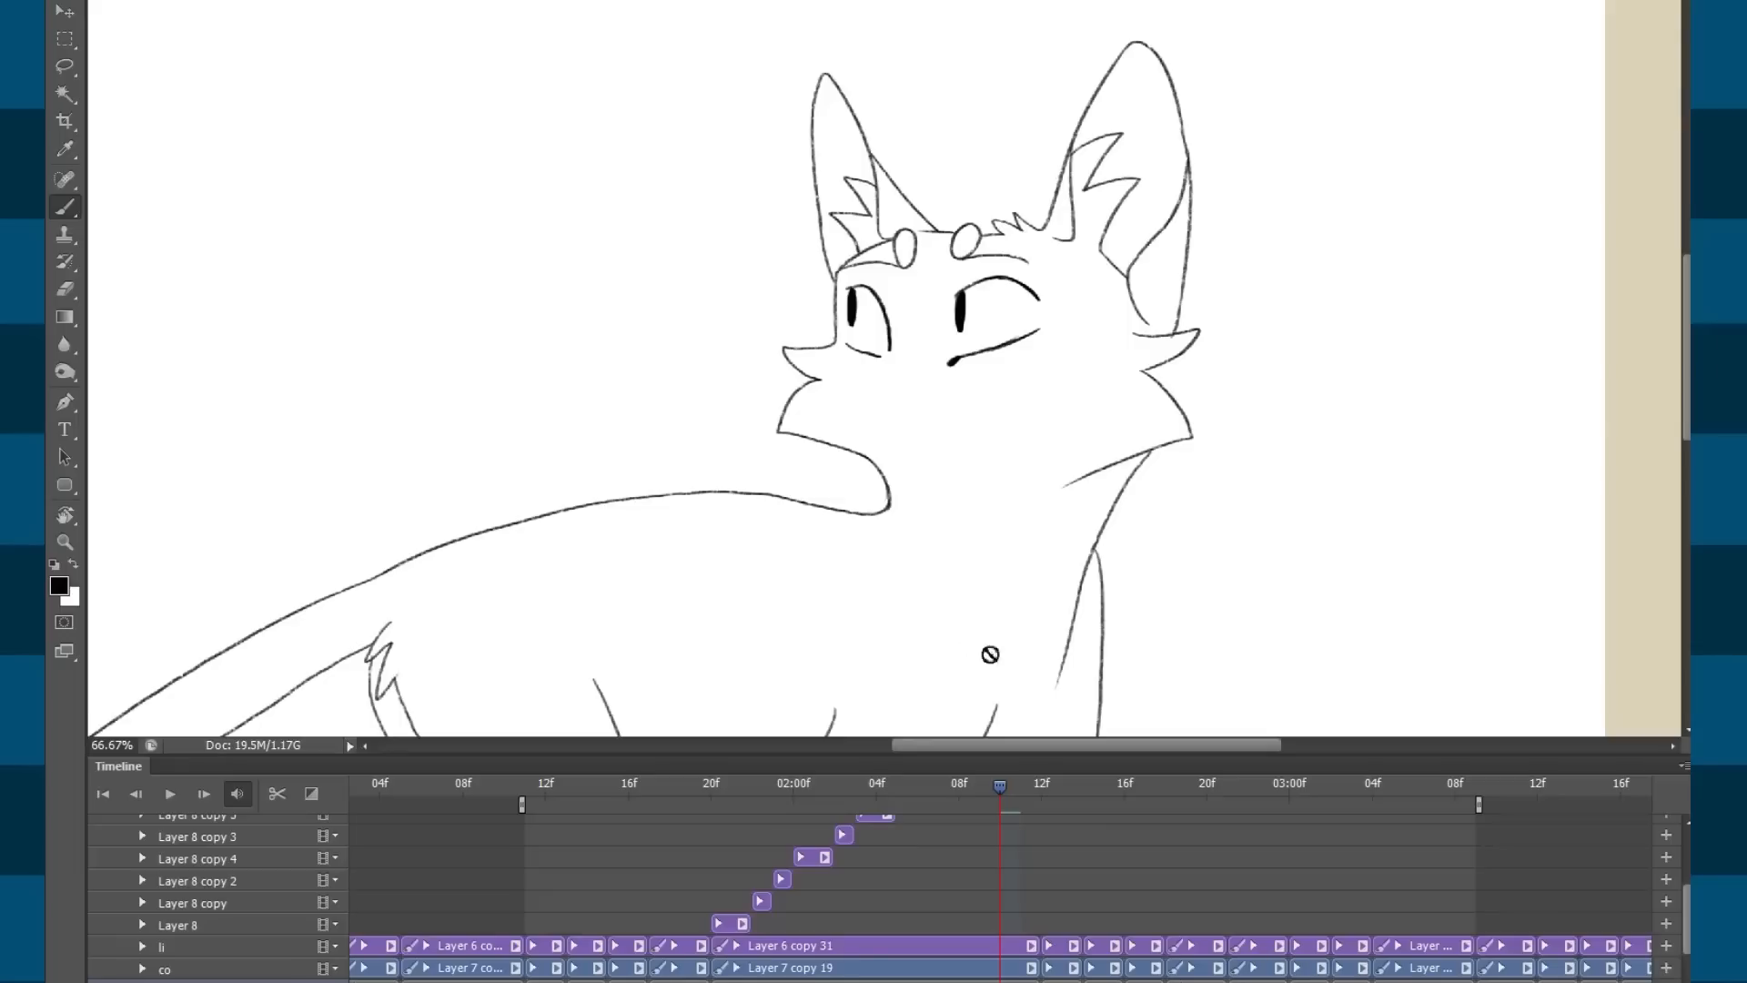
left_click(1681, 872)
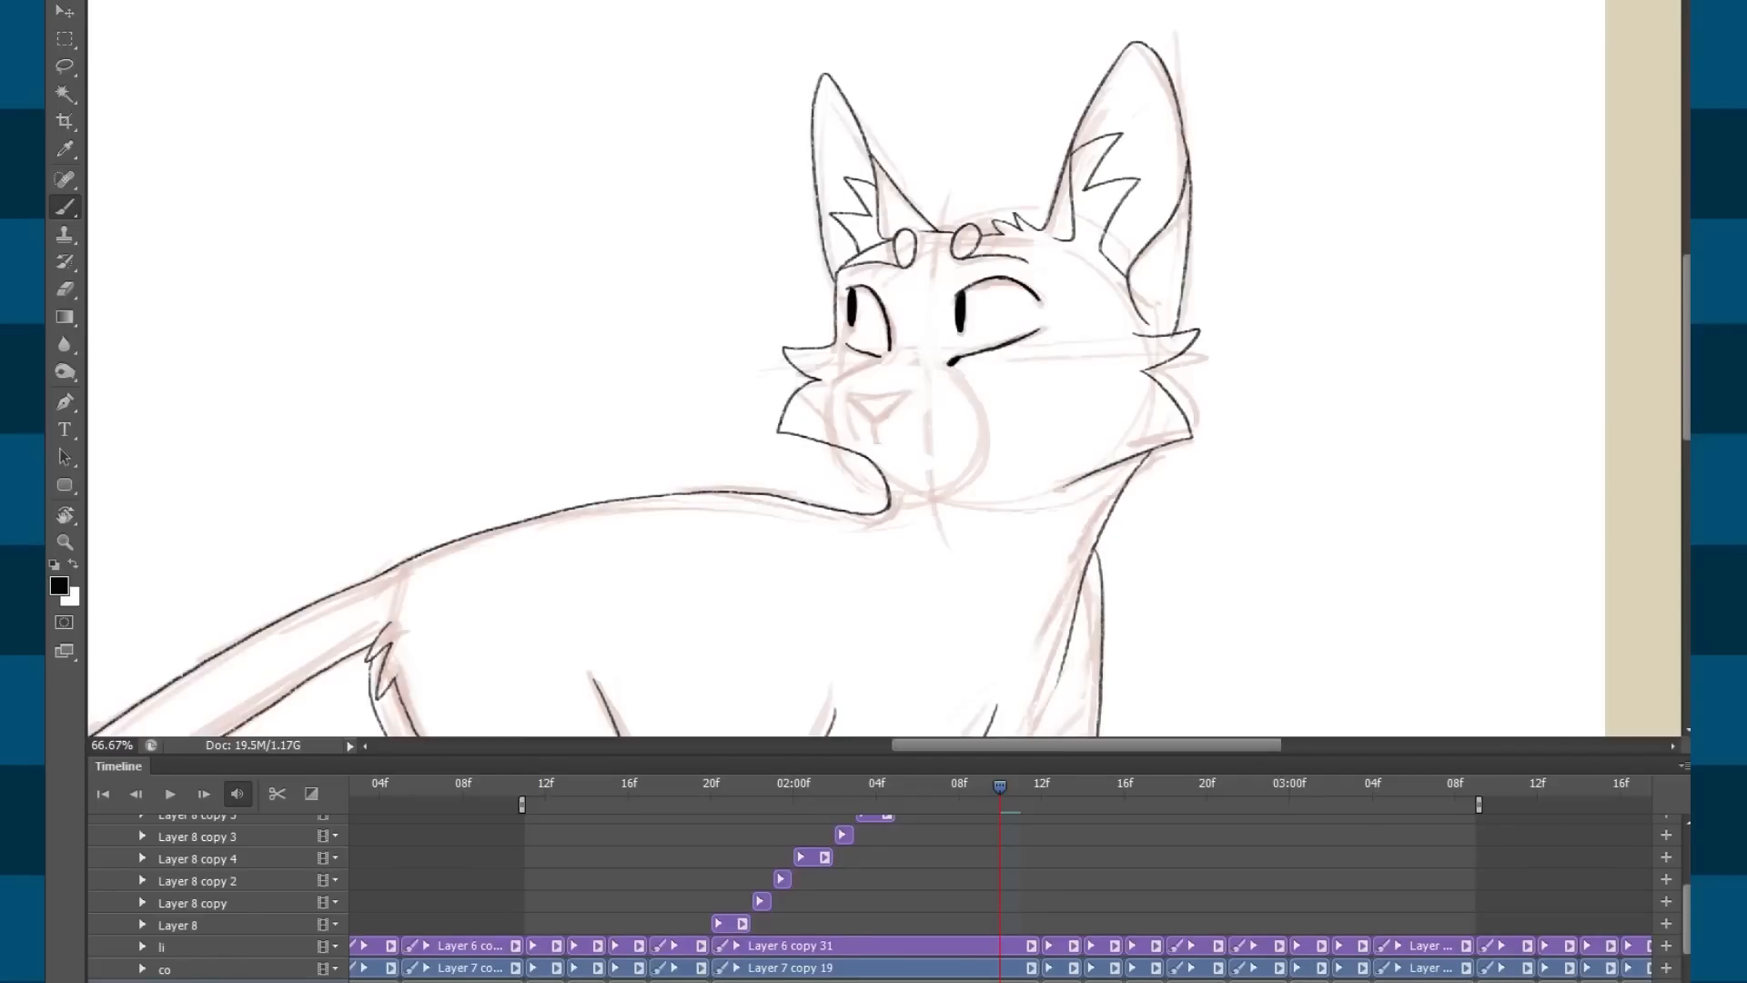
left_click(161, 946)
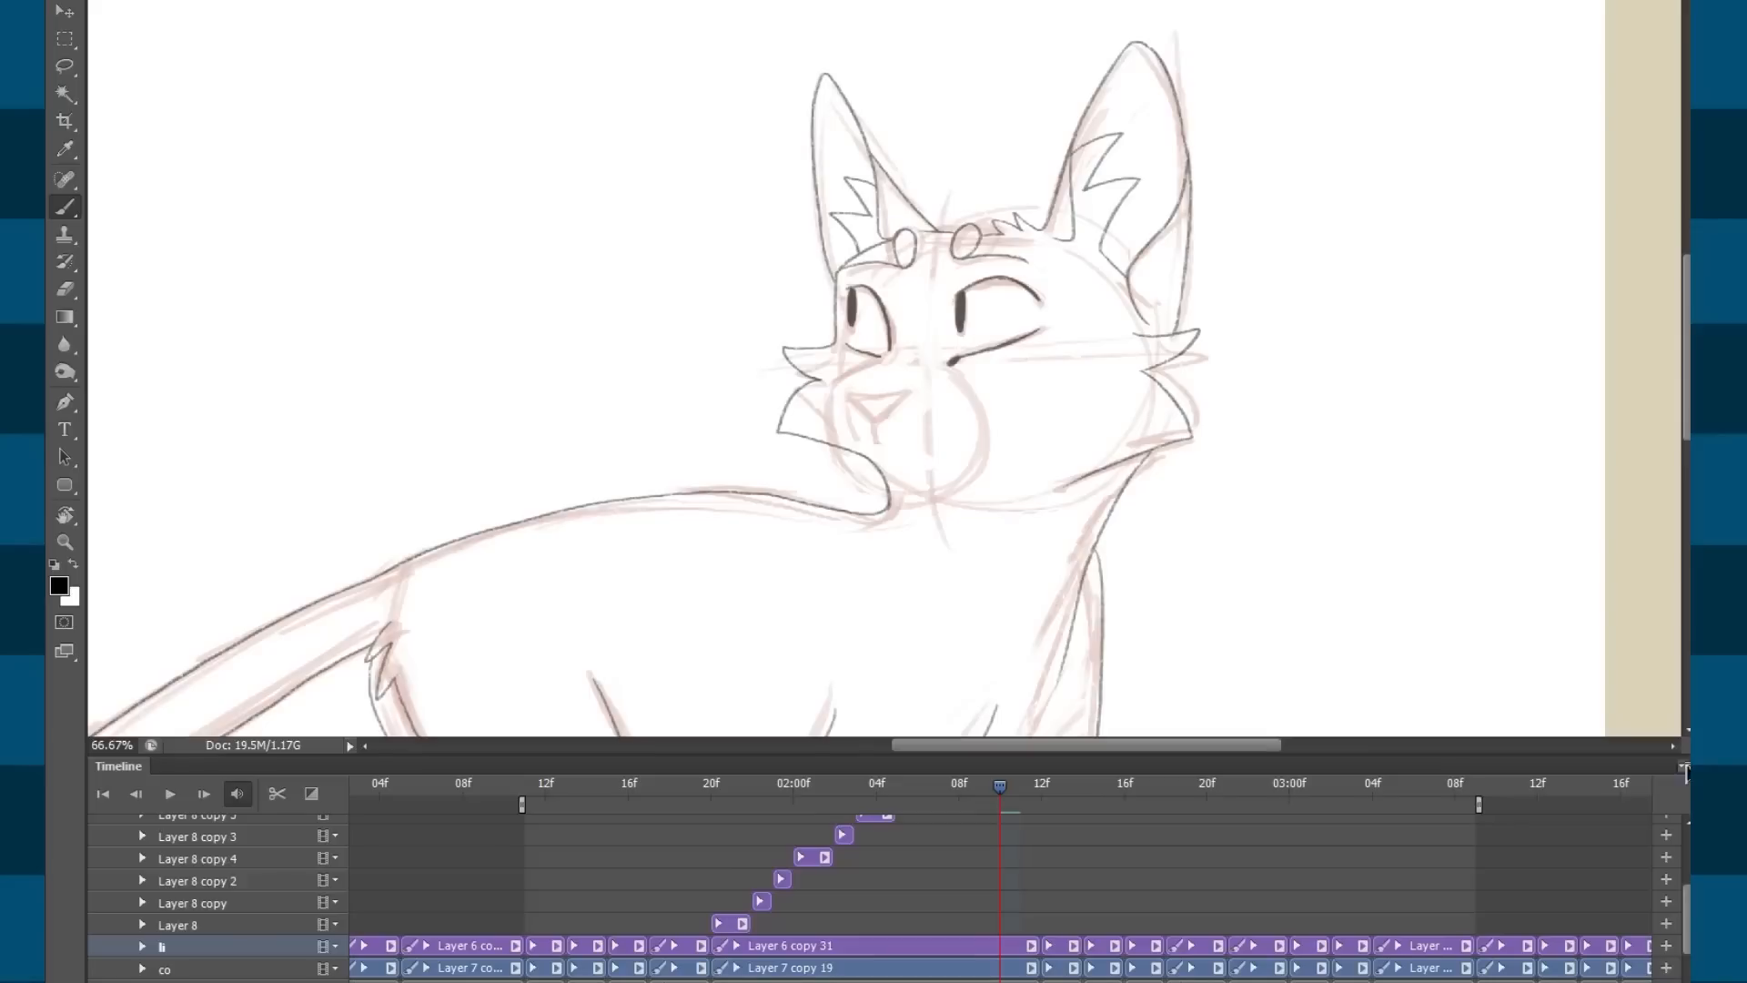
mouse_move(1686, 892)
left_mouse_down()
mouse_move(1686, 845)
mouse_move(1686, 877)
left_mouse_up()
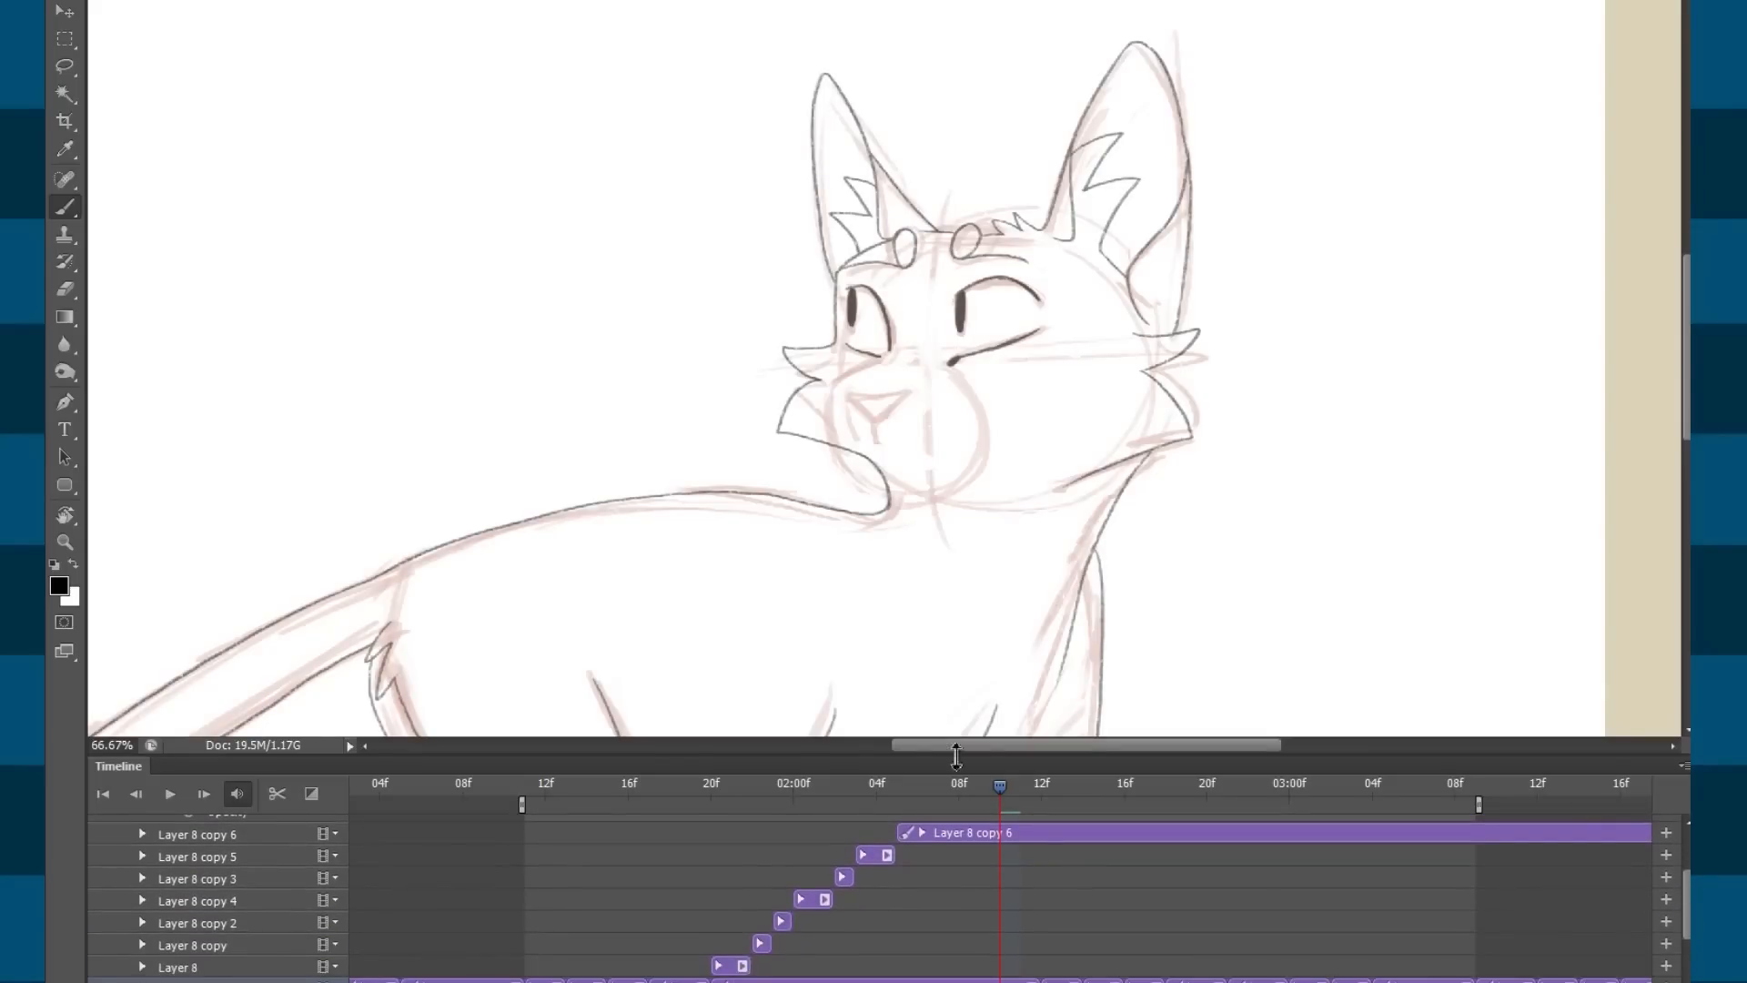
left_click_drag(828, 786, 753, 786)
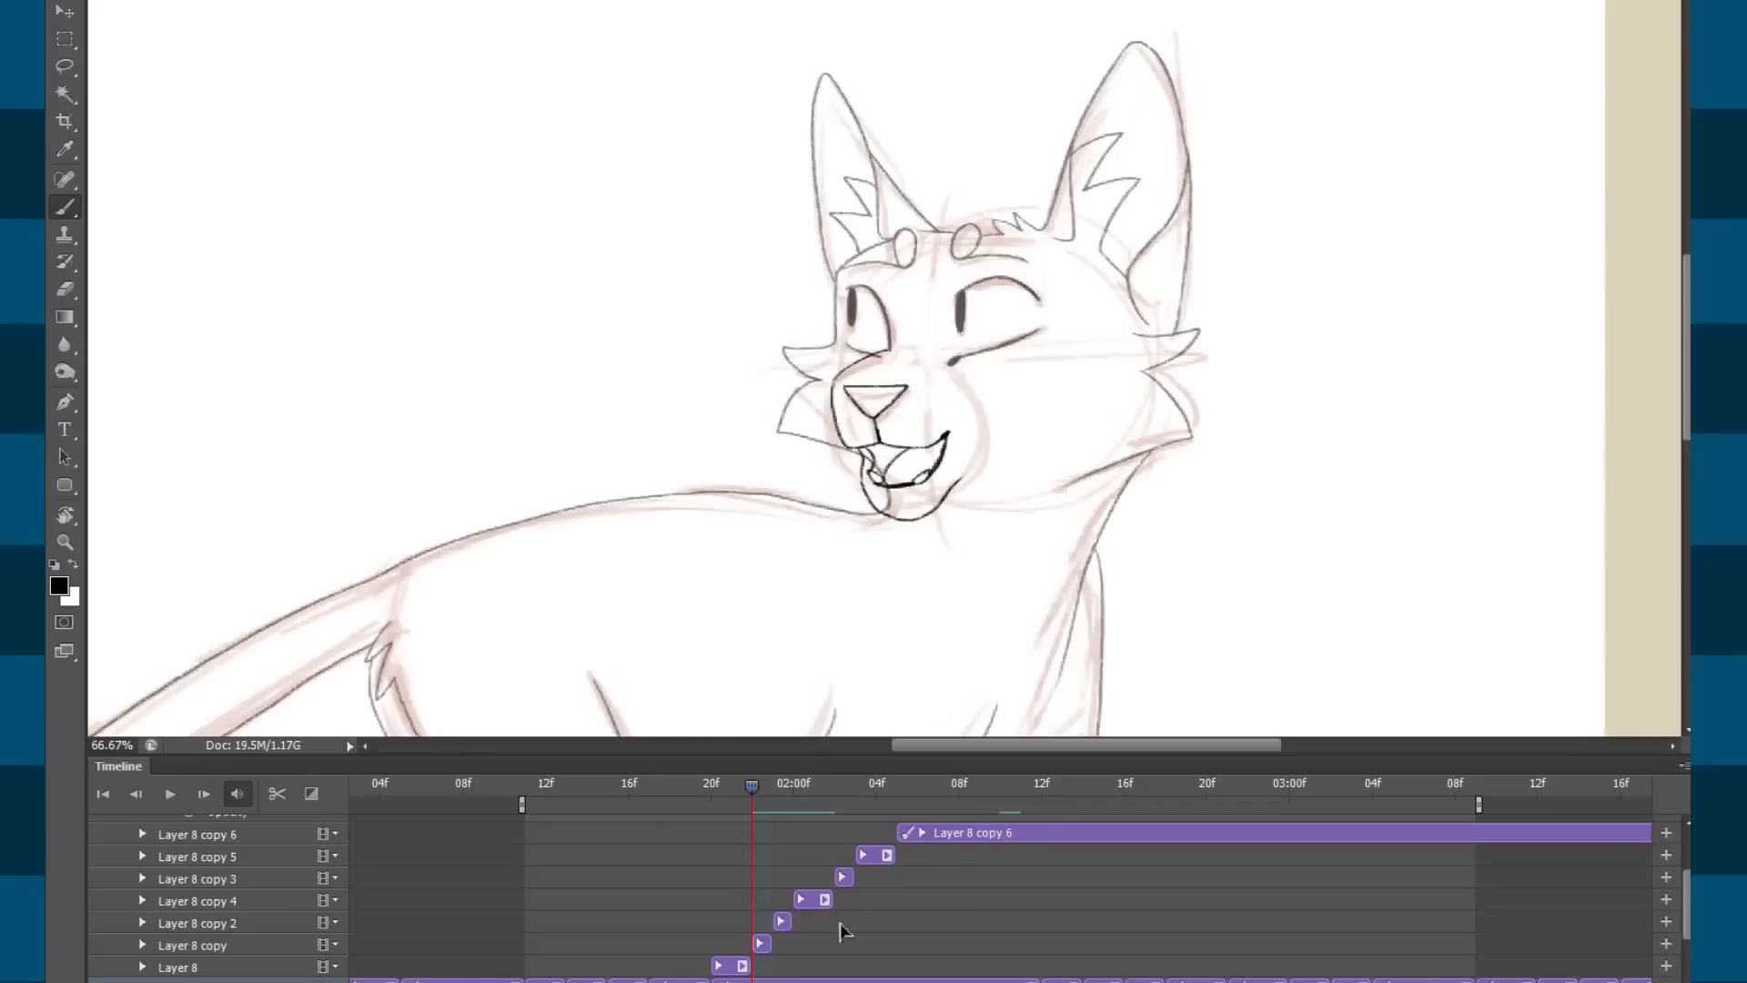
left_click(992, 832)
left_click(1021, 786)
mouse_move(1021, 788)
left_mouse_down()
mouse_move(718, 801)
mouse_move(862, 771)
mouse_move(934, 786)
mouse_move(695, 846)
mouse_move(721, 792)
mouse_move(639, 794)
mouse_move(899, 788)
mouse_move(696, 816)
mouse_move(931, 804)
mouse_move(735, 808)
mouse_move(808, 801)
mouse_move(812, 785)
left_mouse_up()
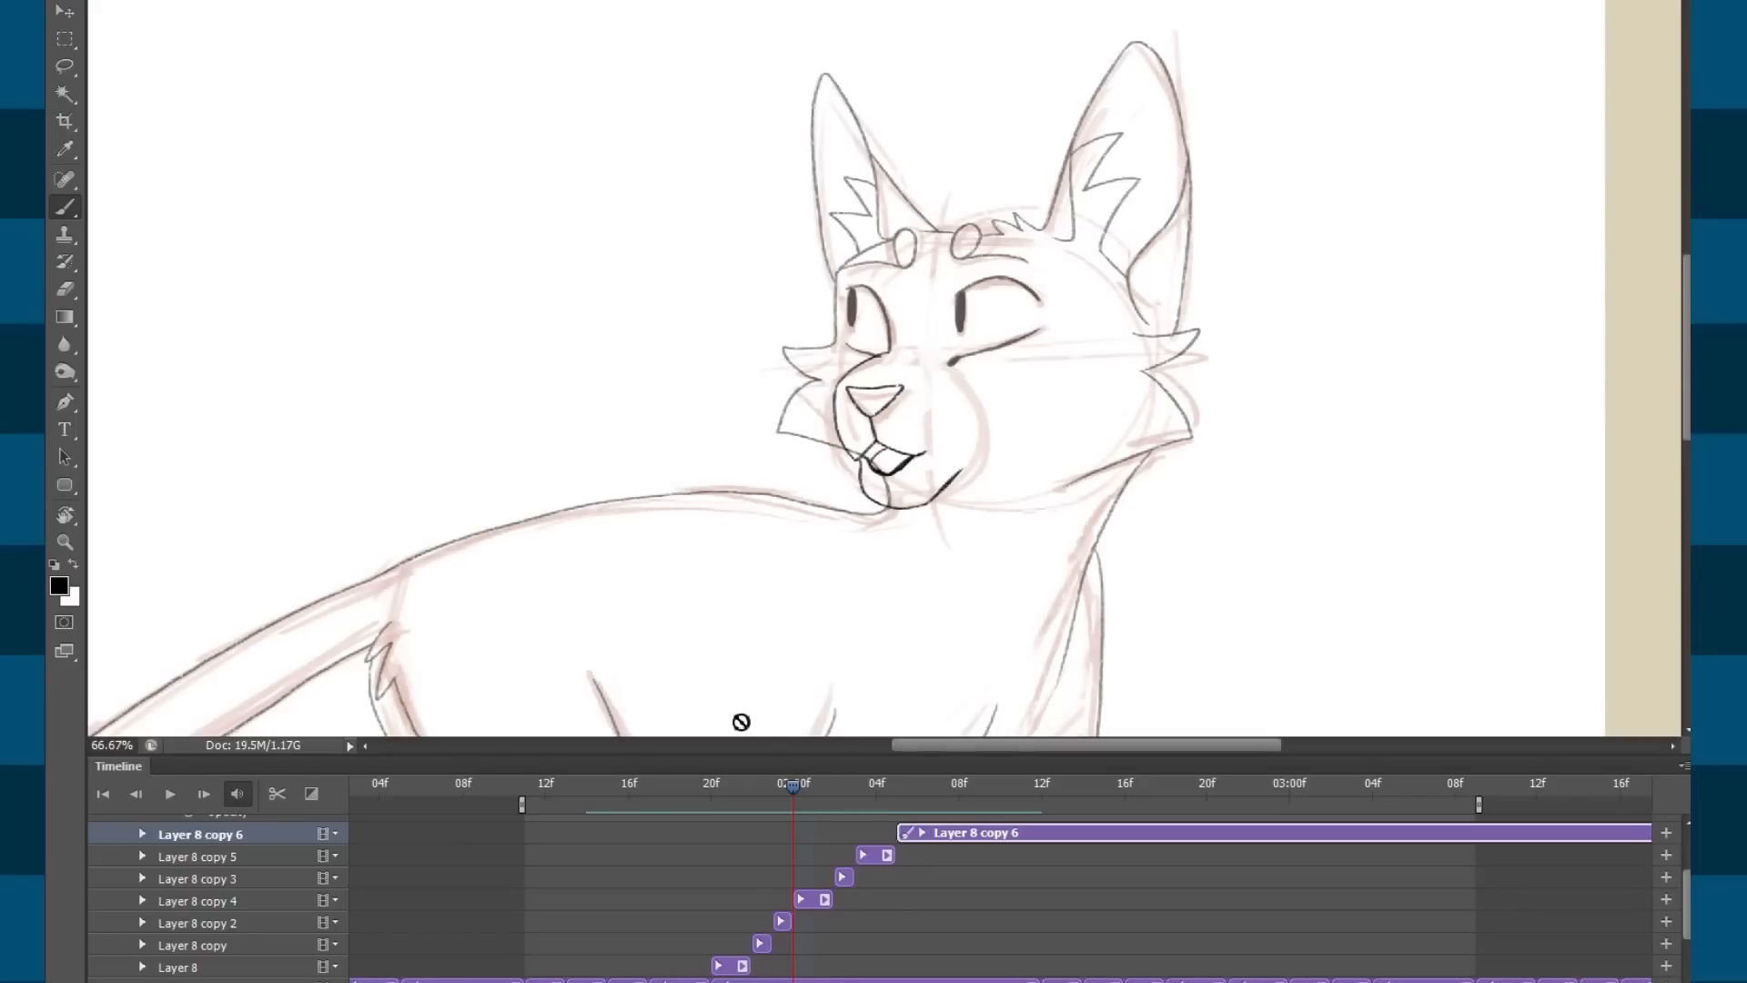
mouse_move(779, 796)
left_mouse_down()
mouse_move(731, 794)
mouse_move(925, 784)
mouse_move(988, 799)
mouse_move(675, 812)
mouse_move(719, 798)
left_mouse_up()
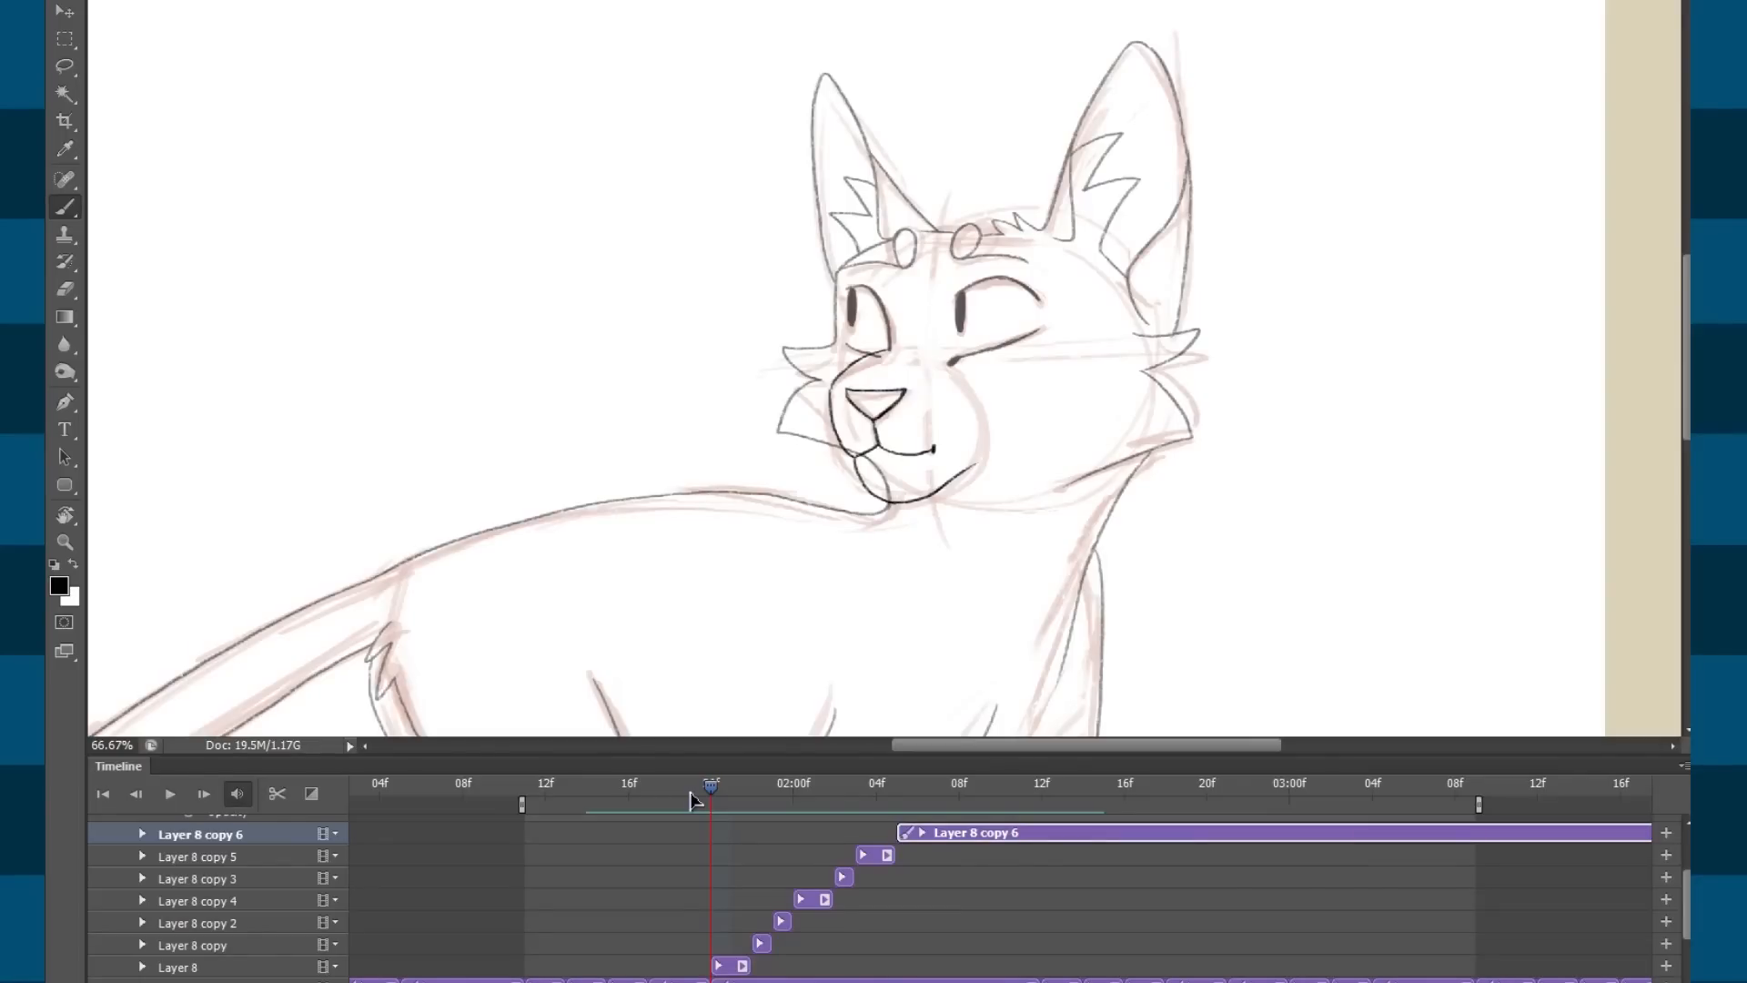
Select the Layer 8 copy 5 clip, step back to the open mouth and play the animation.
left_click(882, 863)
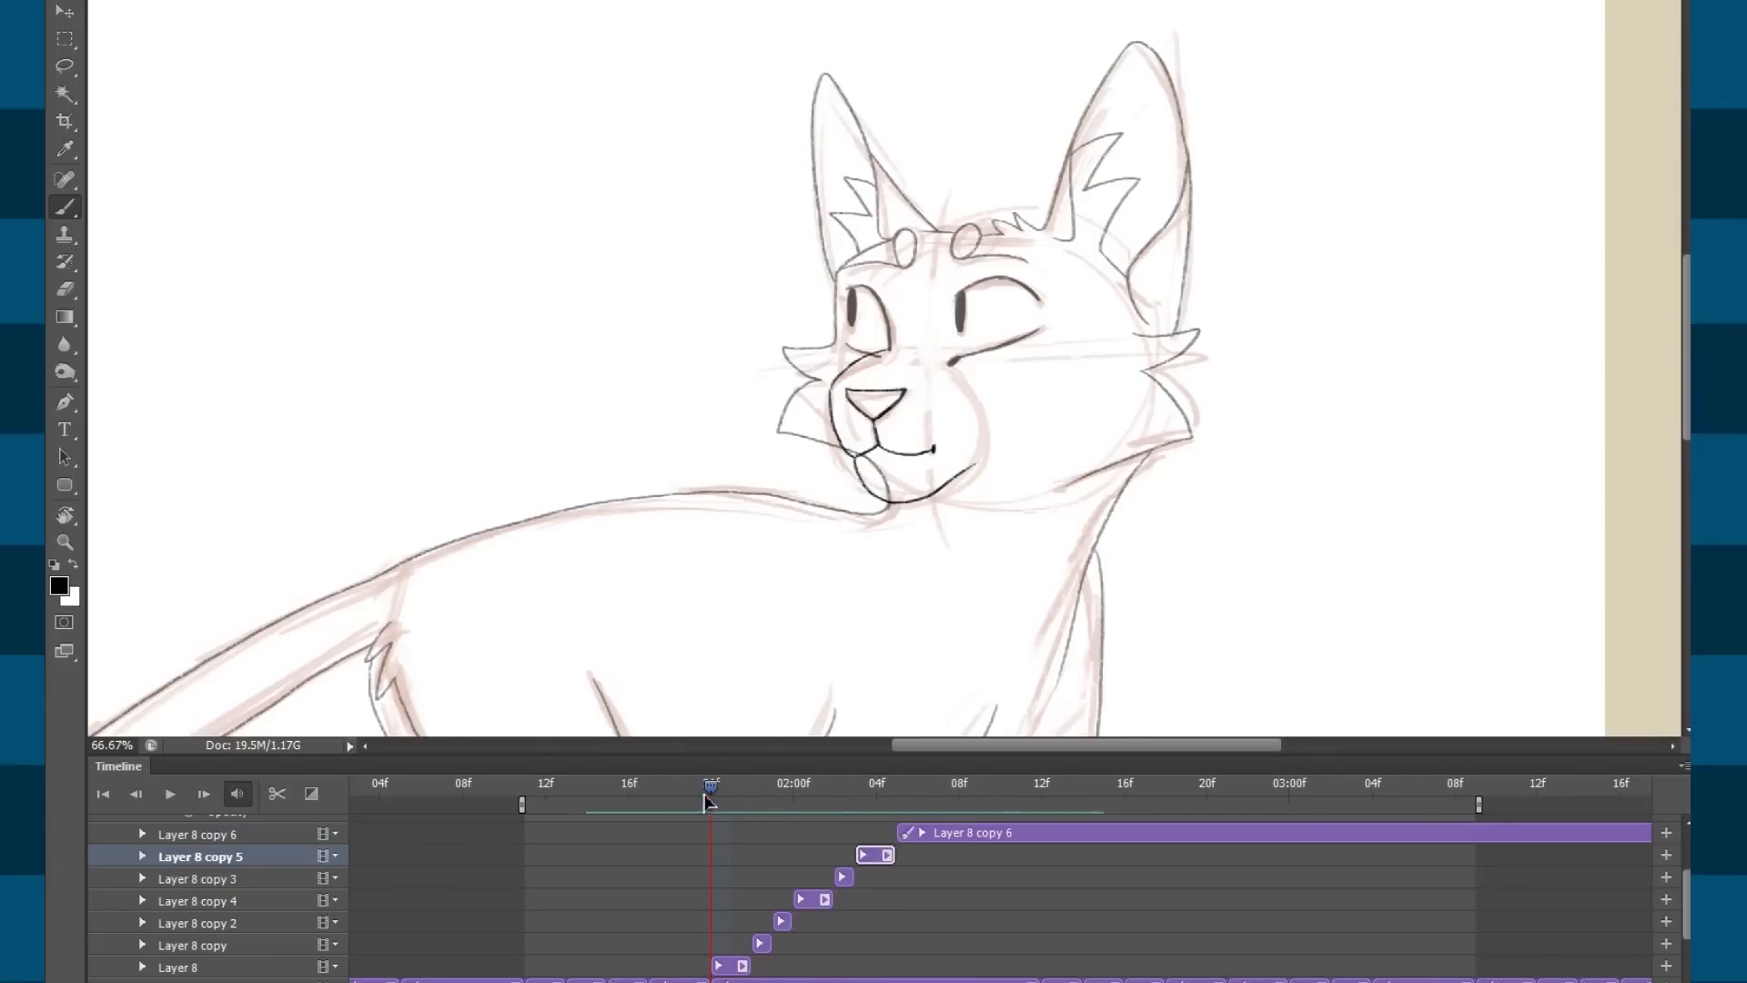
left_click_drag(711, 791, 689, 793)
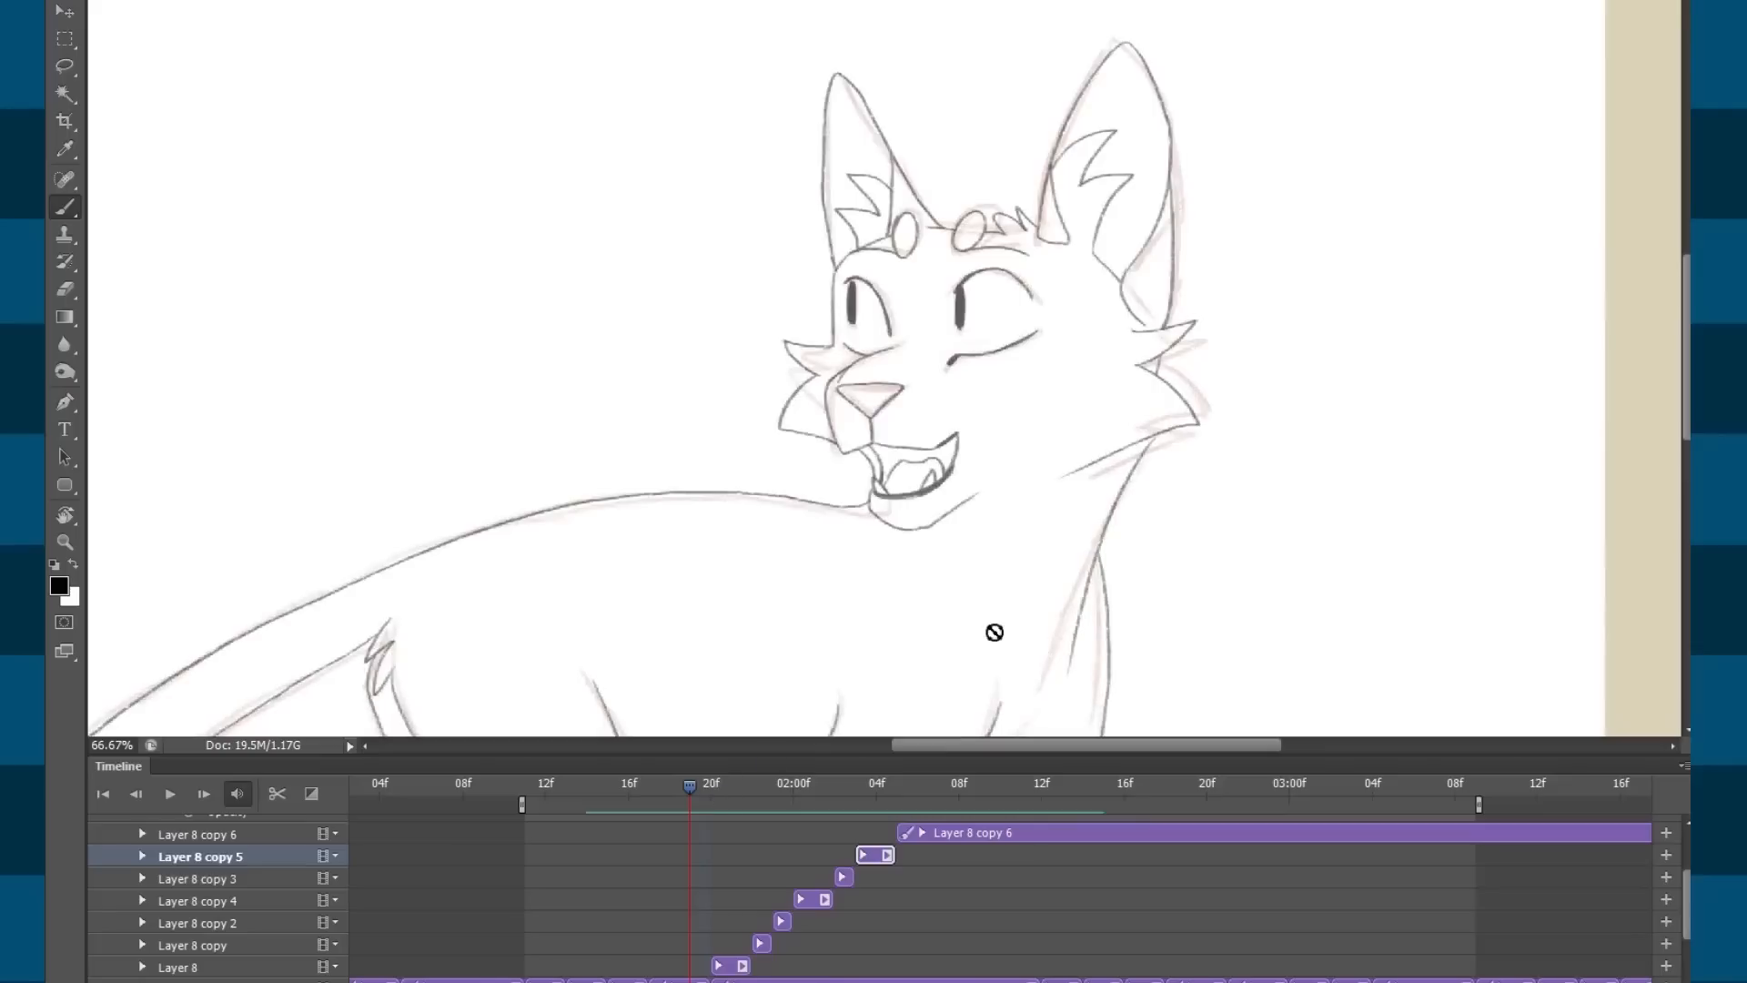
key("space")
key("space")
mouse_move(828, 803)
left_mouse_down()
mouse_move(715, 796)
mouse_move(853, 794)
left_mouse_up()
left_click(830, 797)
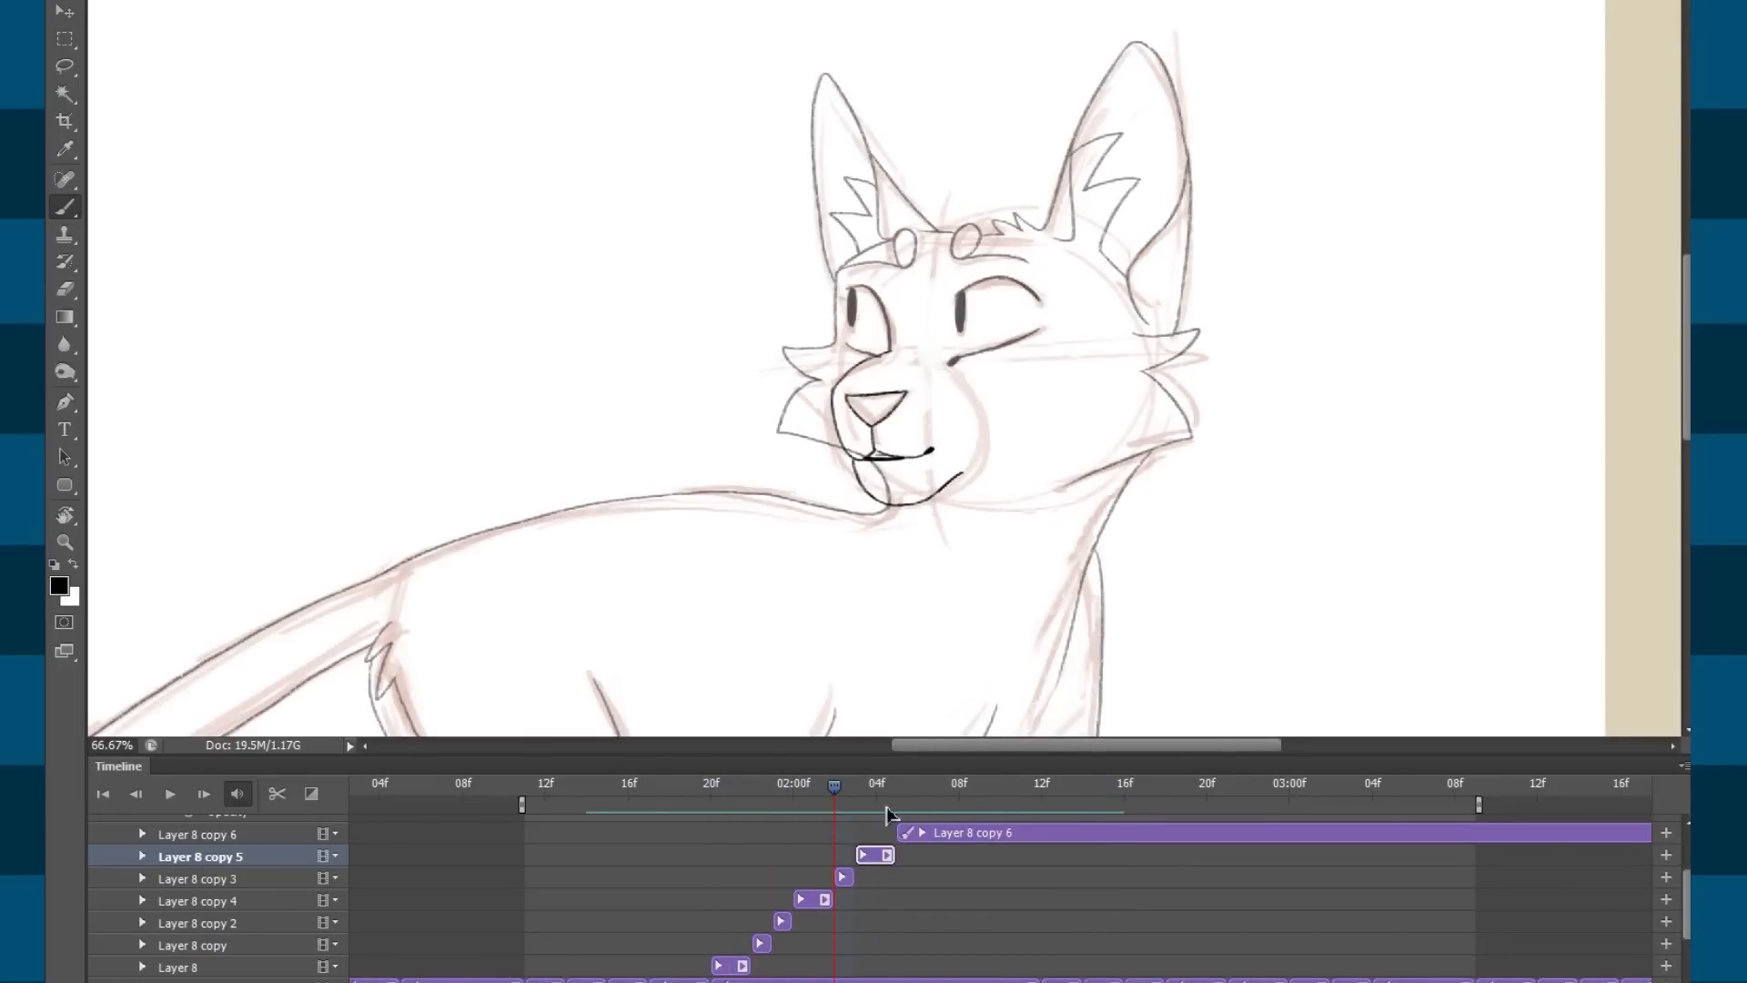
mouse_move(864, 798)
left_mouse_down()
mouse_move(1092, 795)
mouse_move(735, 805)
mouse_move(899, 801)
left_mouse_up()
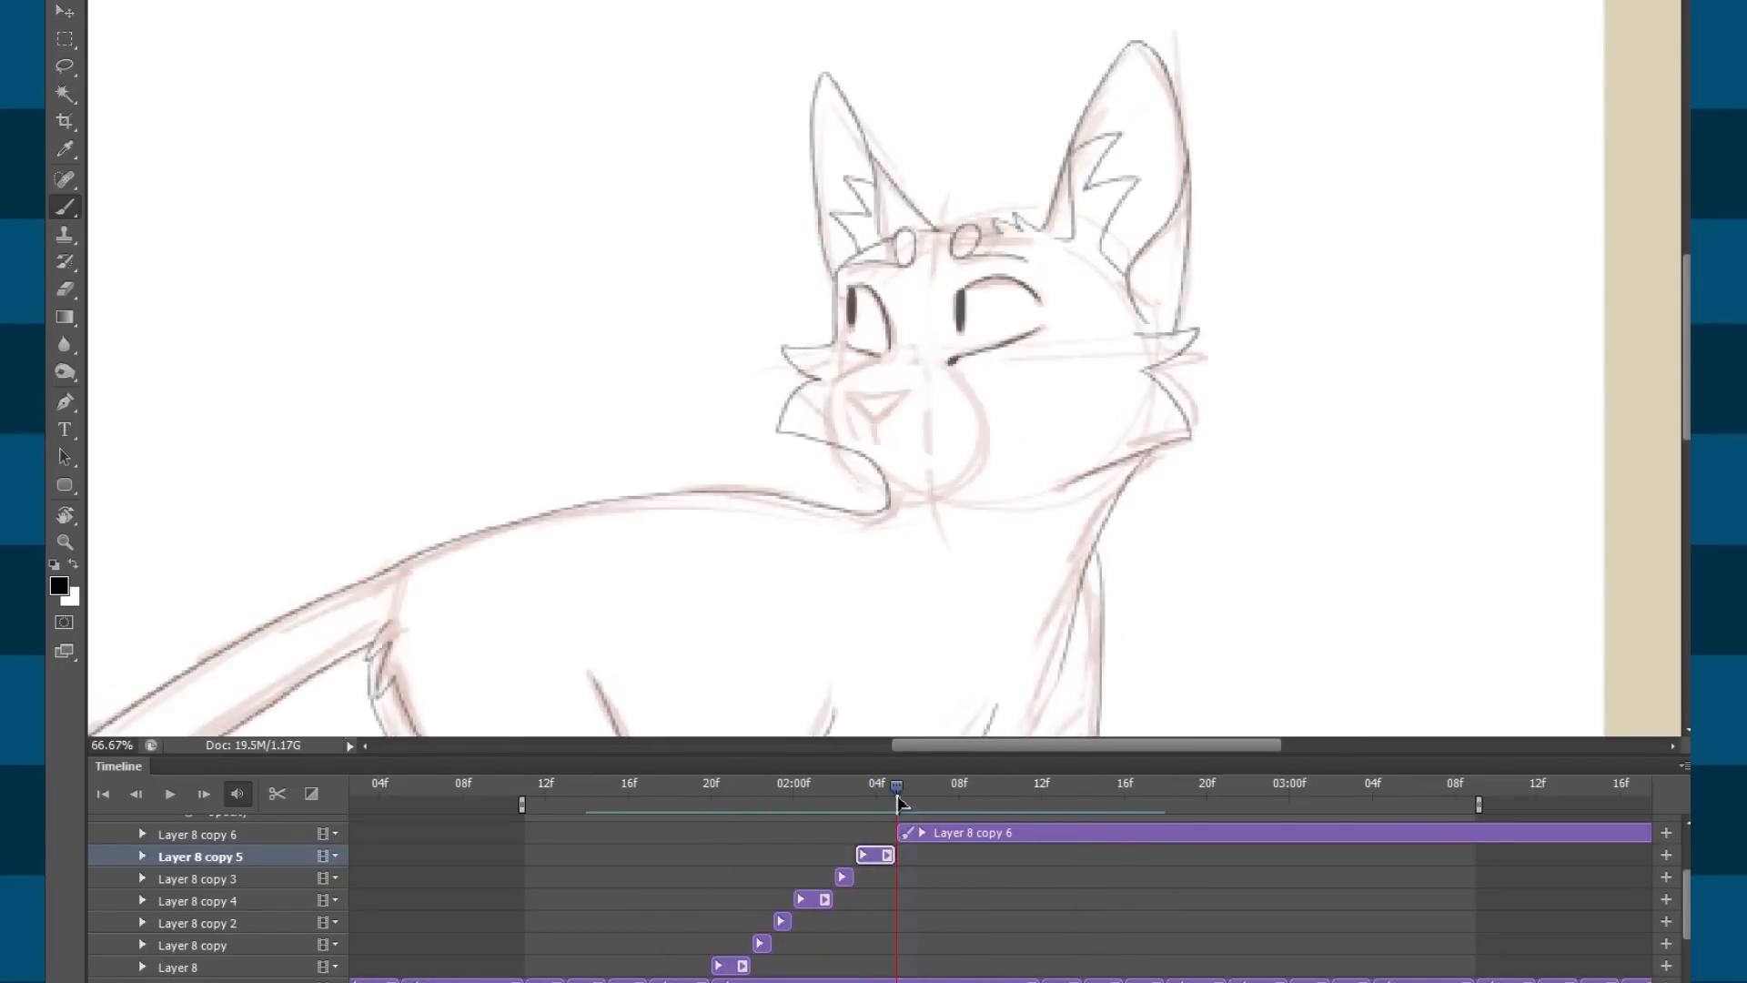
Select the Layer 8 copy 6 clip and replay the sequence, comparing it with earlier mouth frames.
left_click(941, 835)
left_click_drag(1083, 547, 1036, 538)
mouse_move(897, 790)
left_mouse_down()
mouse_move(928, 791)
mouse_move(832, 804)
mouse_move(861, 797)
left_mouse_up()
key("space")
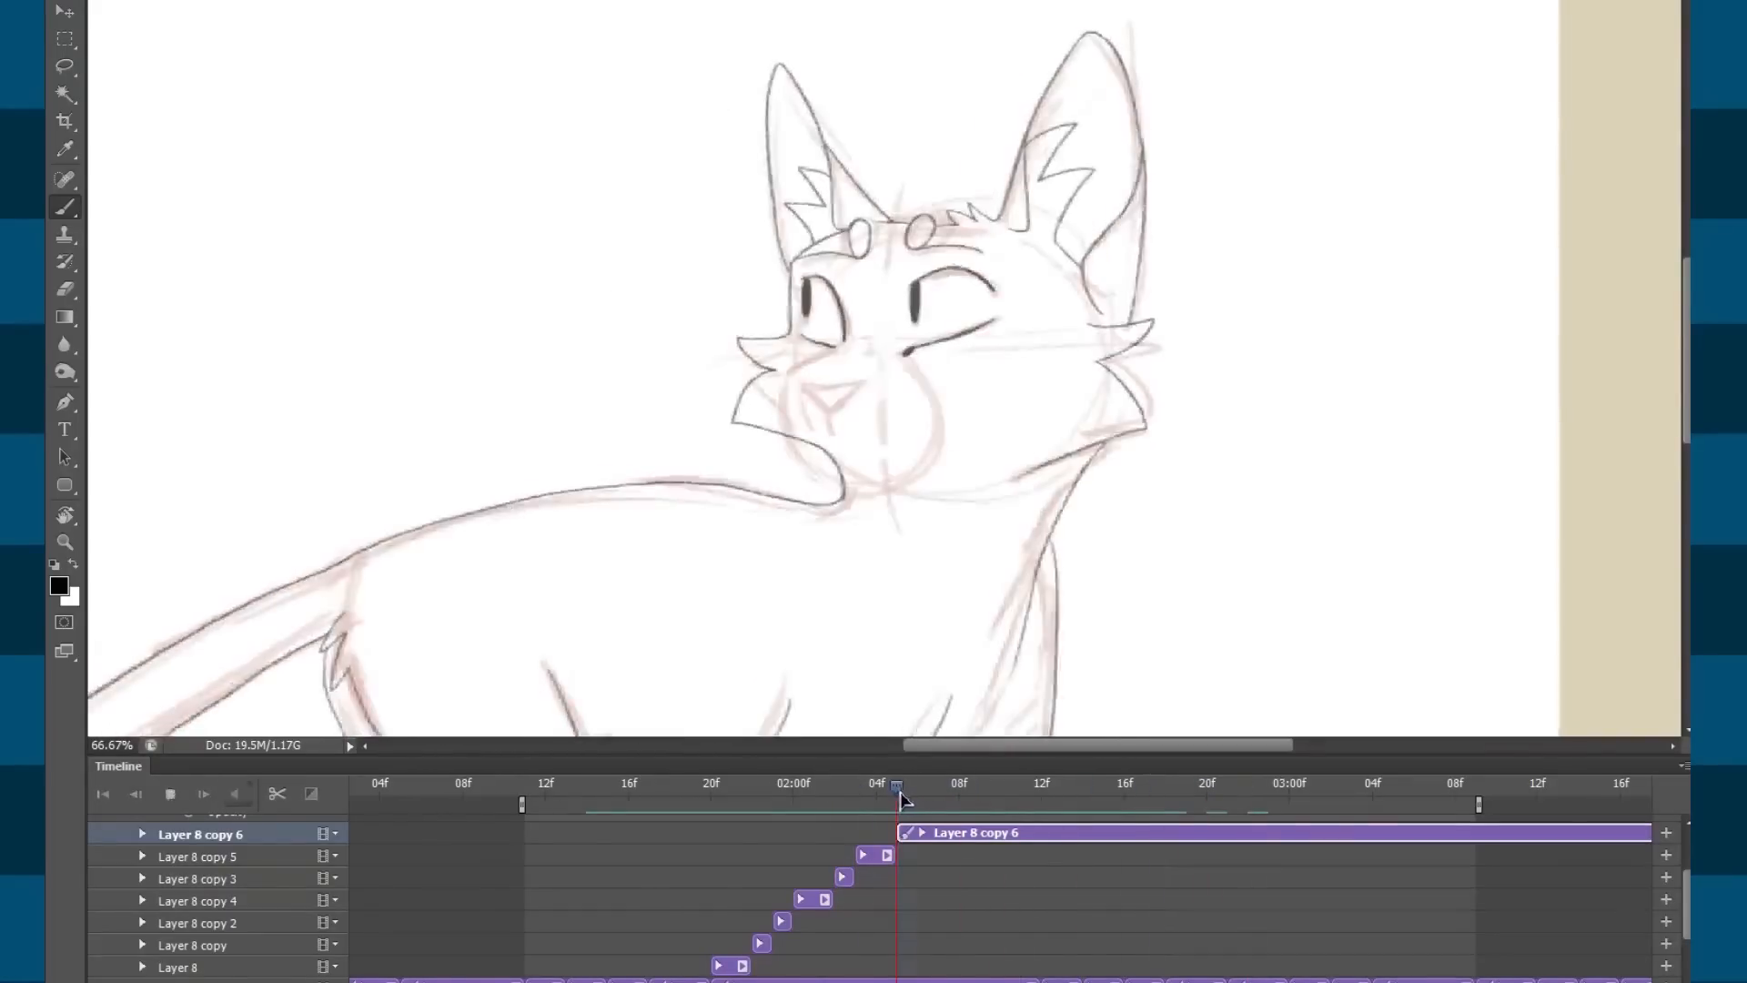
key("space")
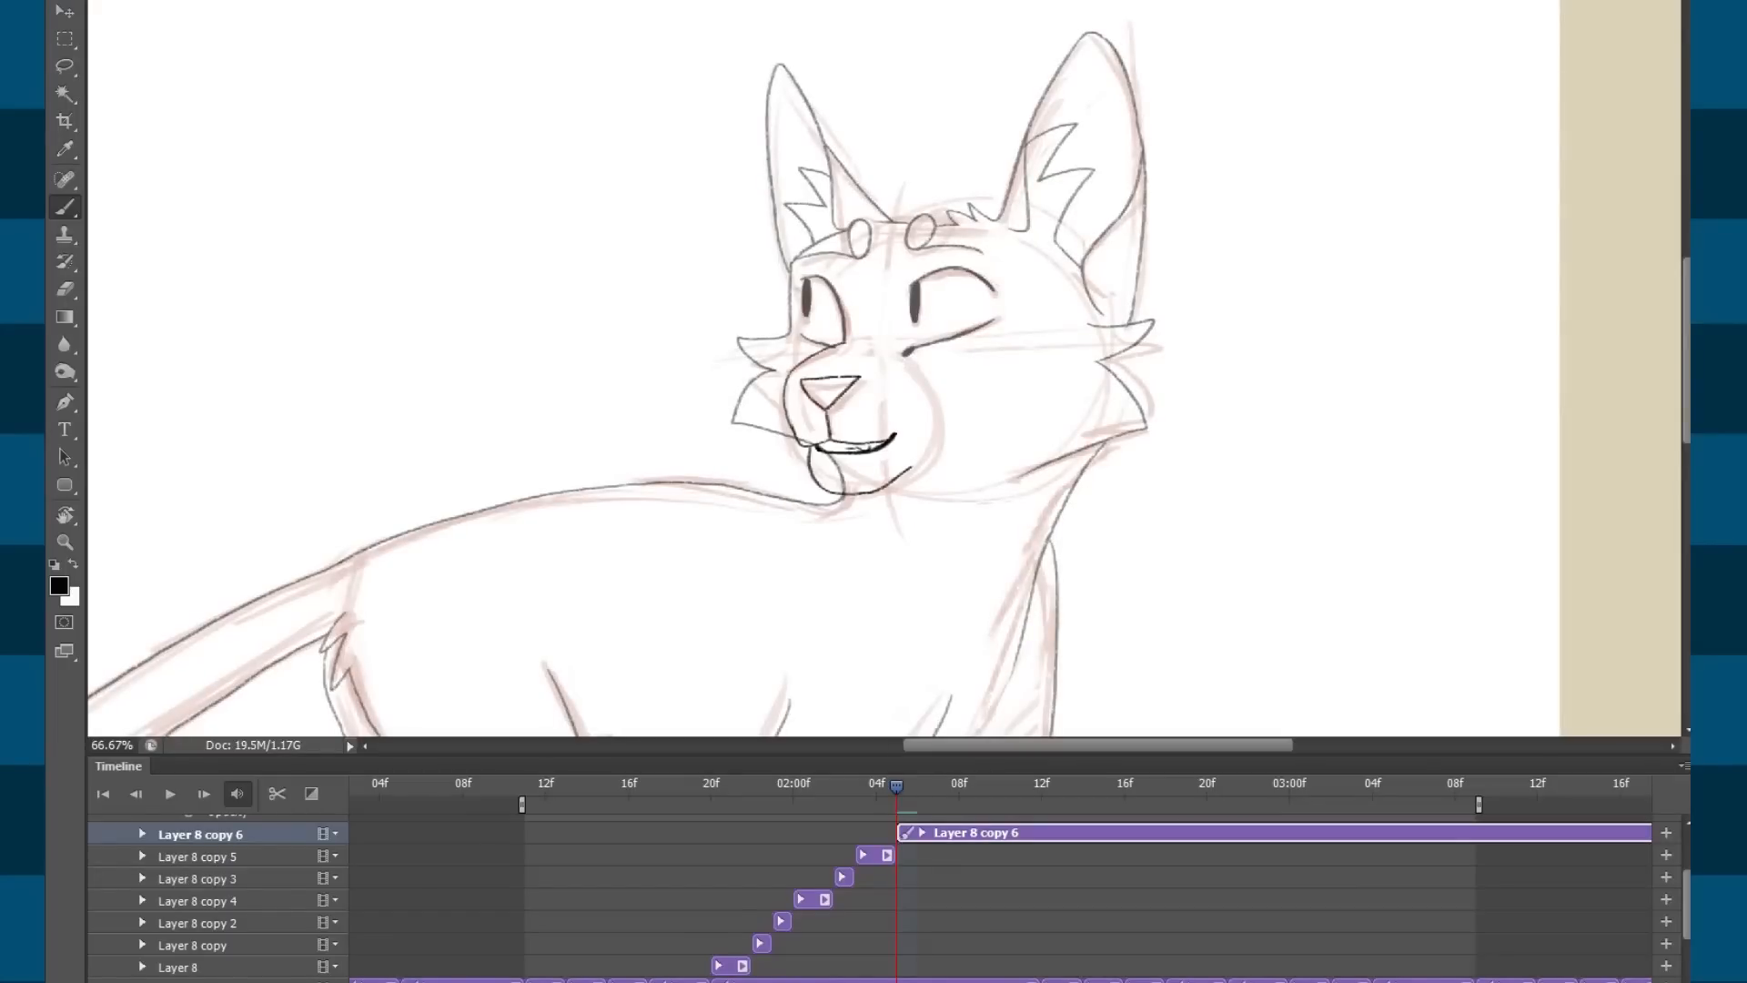
left_click_drag(898, 793, 905, 790)
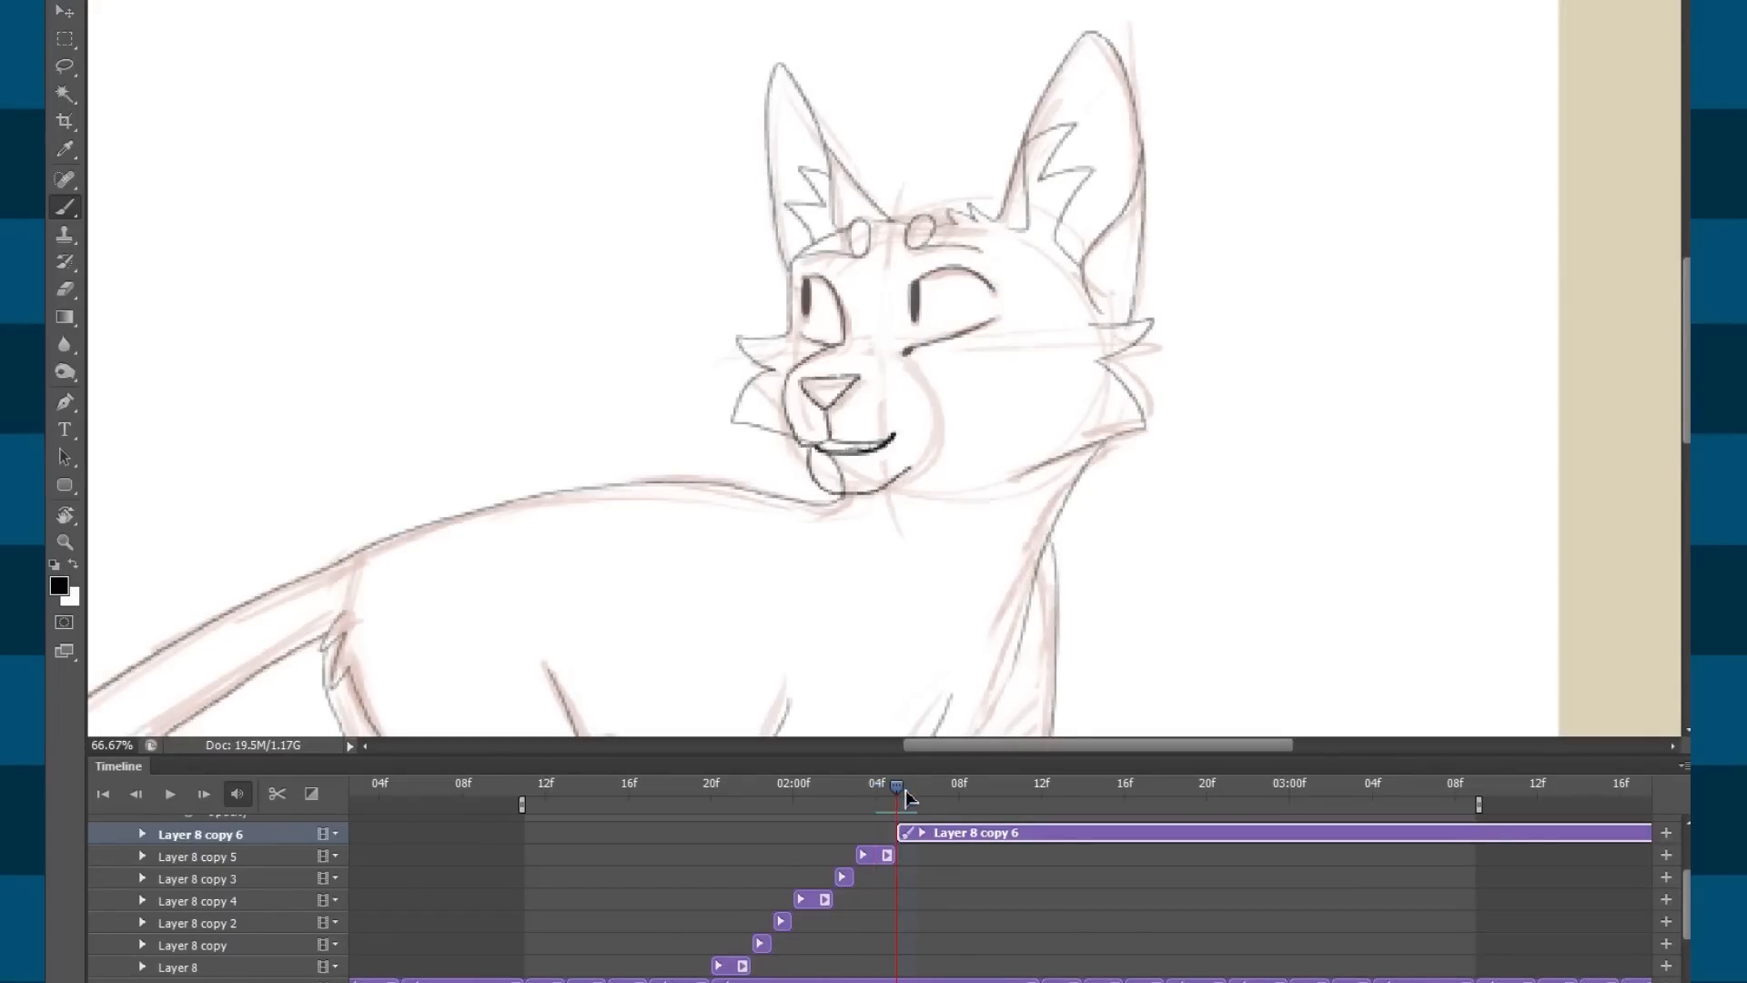
mouse_move(1017, 786)
left_mouse_down()
mouse_move(867, 797)
mouse_move(926, 796)
left_mouse_up()
key("space")
key("space")
Split the clip one frame after Layer 8 copy 6 and erase the copy's old muzzle and mouth.
left_click(988, 791)
left_click(288, 806)
left_click(1099, 843)
key("e")
mouse_move(805, 371)
left_mouse_down()
mouse_move(871, 490)
mouse_move(848, 316)
mouse_move(919, 470)
left_mouse_up()
Zoom in on the face and ink a new nose with the Brush on Layer 8 copy 7.
key("b")
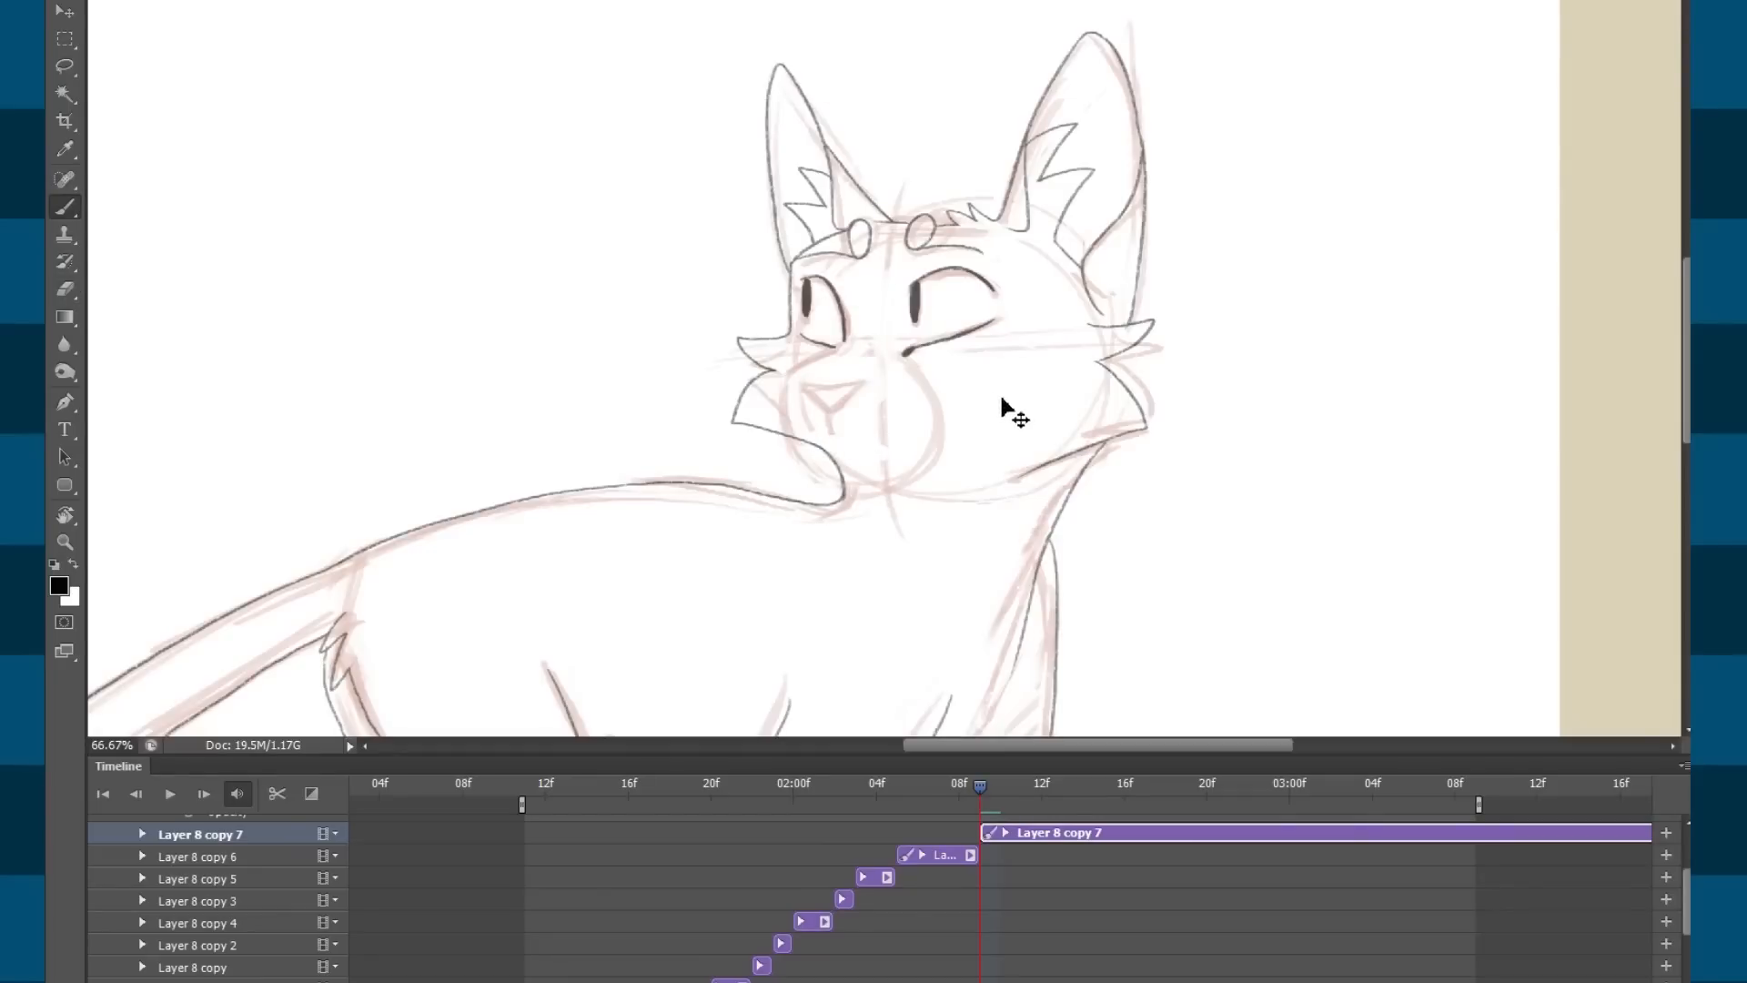
key("ctrl+plus")
key("ctrl+plus")
left_click_drag(778, 405, 914, 338)
mouse_move(759, 362)
left_mouse_down()
mouse_move(919, 351)
mouse_move(837, 454)
left_mouse_up()
left_click_drag(761, 369, 837, 457)
left_click_drag(1181, 439, 1161, 393)
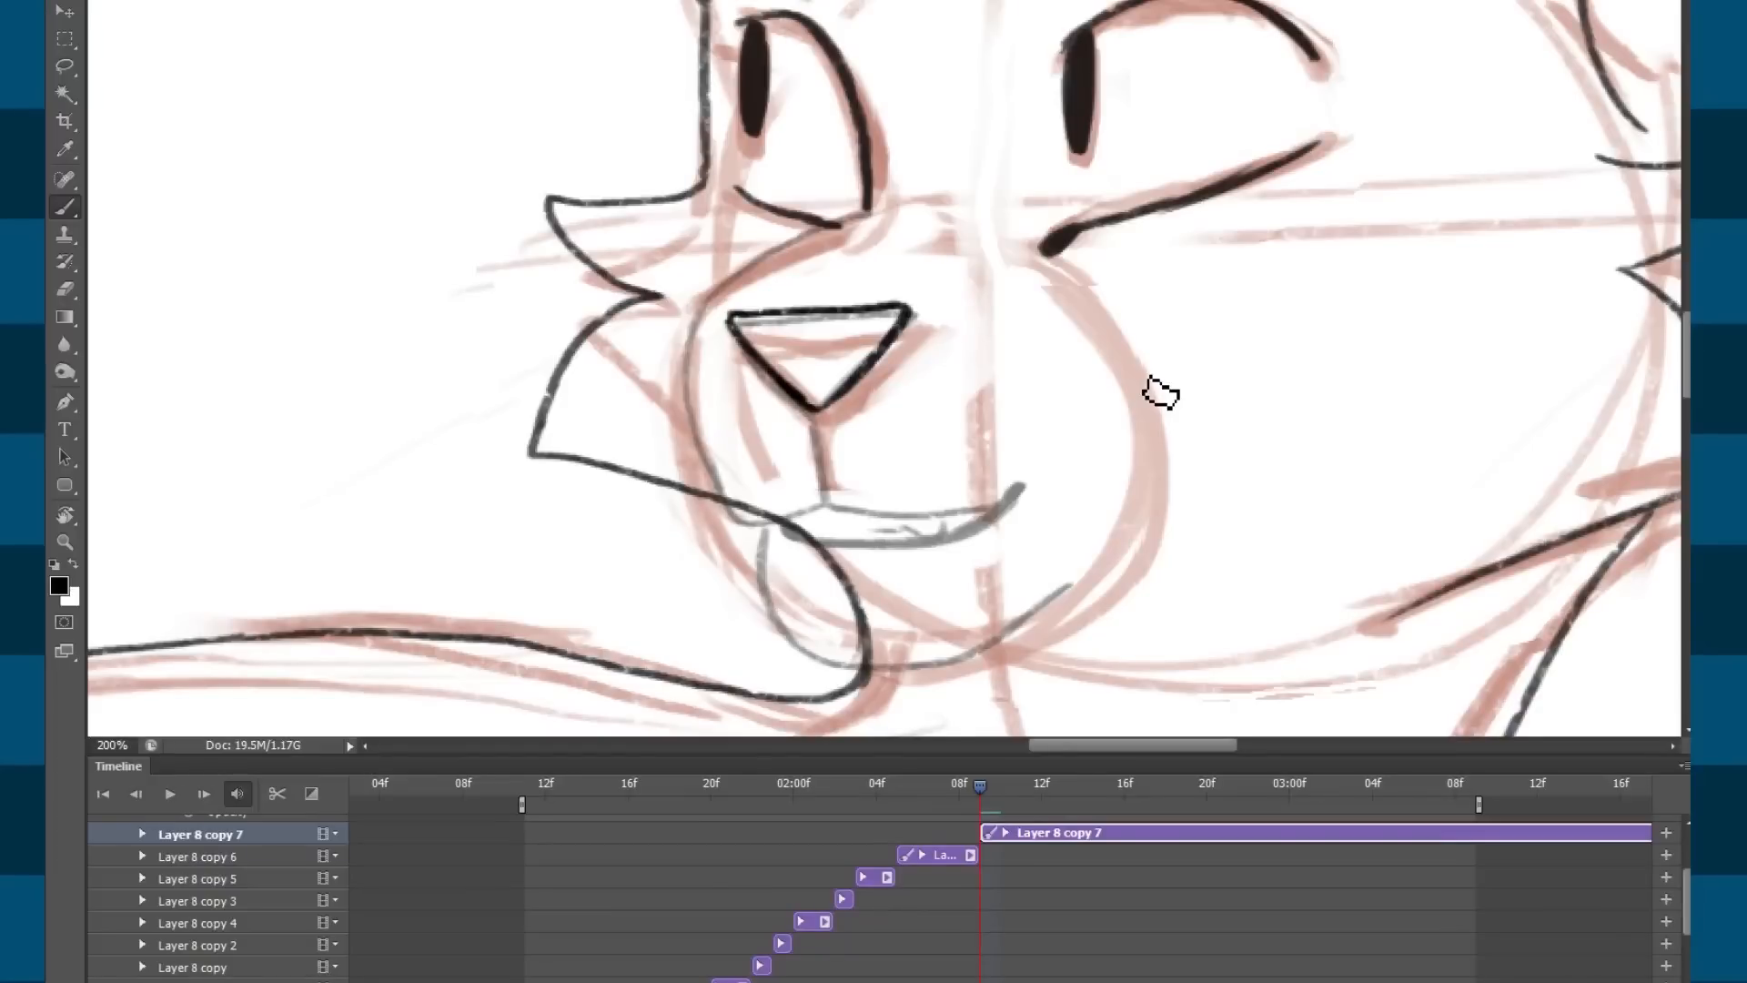
Ink the curved line from the eye corner down to the muzzle, redoing it until it fits.
mouse_move(927, 781)
left_mouse_down()
mouse_move(735, 787)
mouse_move(964, 797)
mouse_move(691, 801)
mouse_move(981, 790)
left_mouse_up()
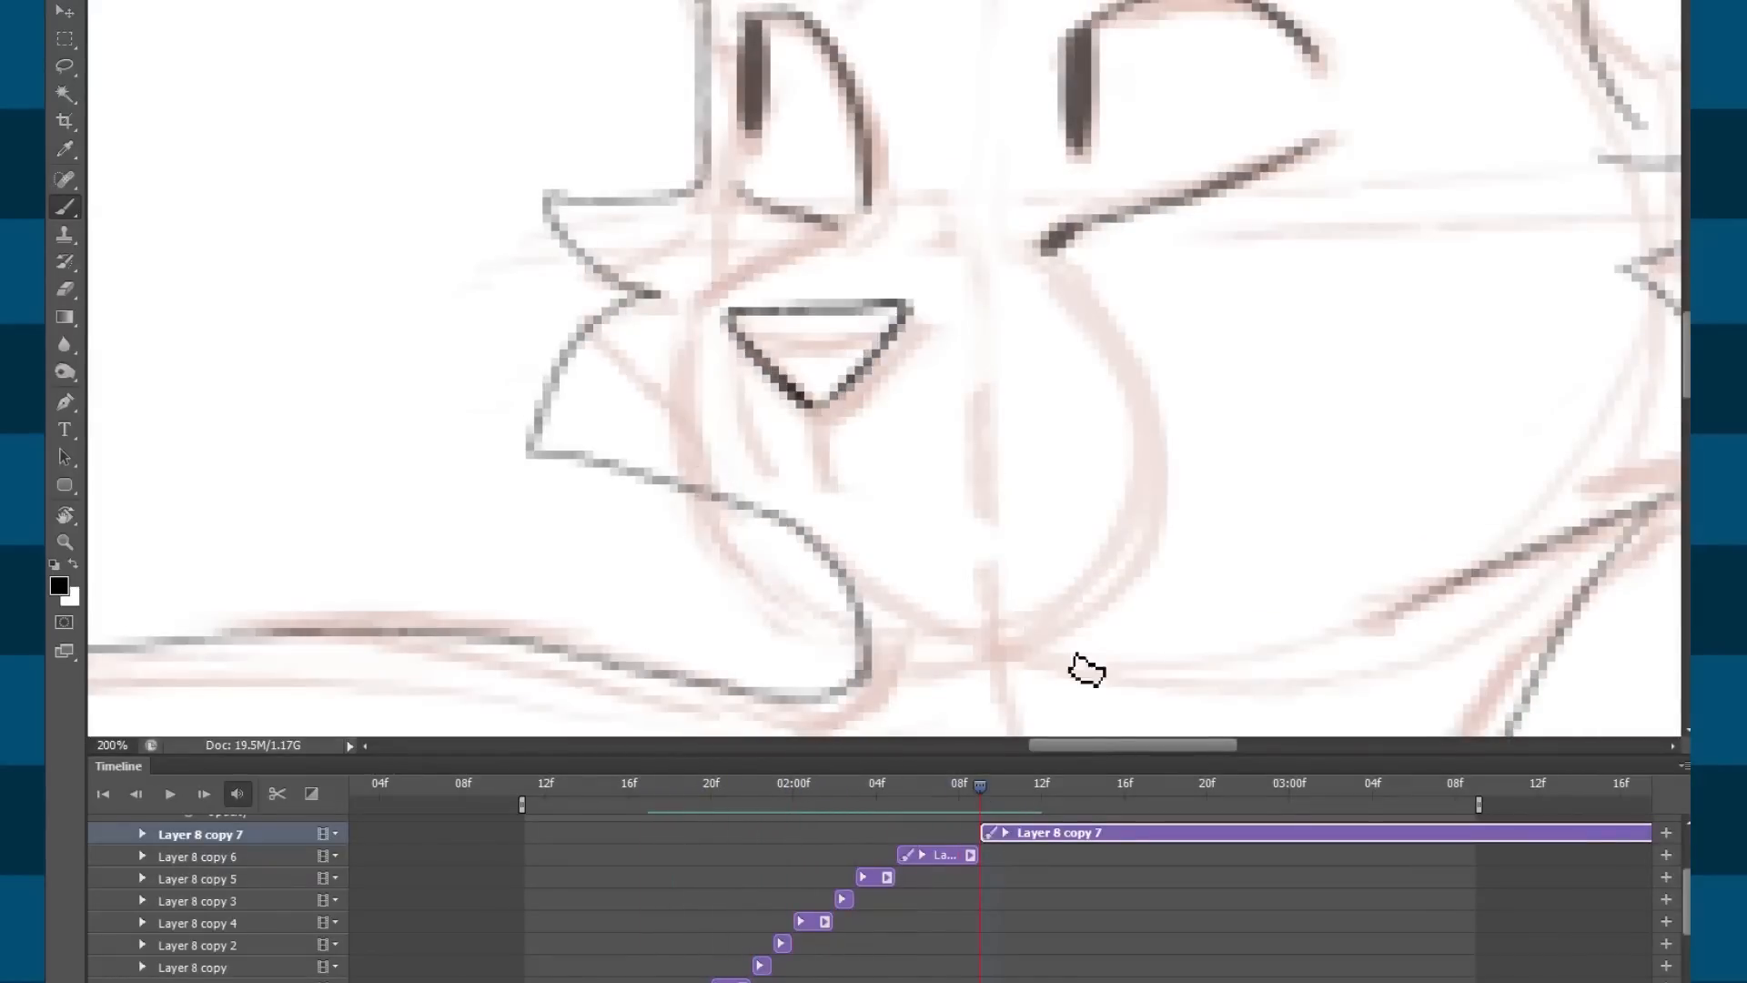
left_click_drag(859, 295, 876, 342)
left_click_drag(885, 263, 735, 347)
key("ctrl+z")
mouse_move(888, 262)
left_mouse_down()
mouse_move(802, 300)
mouse_move(719, 350)
left_mouse_up()
key("ctrl+z")
left_click_drag(893, 263, 730, 345)
left_click_drag(914, 379, 908, 362)
mouse_move(846, 276)
left_mouse_down()
mouse_move(846, 300)
mouse_move(727, 349)
left_mouse_up()
key("e")
key("b")
left_click_drag(895, 264, 719, 357)
Draw the open mouth's sides, a small tooth, the lower lip and a curved tongue.
mouse_move(840, 485)
left_mouse_down()
mouse_move(820, 448)
mouse_move(823, 501)
mouse_move(842, 508)
mouse_move(824, 511)
mouse_move(870, 524)
mouse_move(992, 528)
mouse_move(1051, 497)
left_mouse_up()
mouse_move(825, 505)
left_mouse_down()
mouse_move(733, 525)
mouse_move(700, 350)
left_mouse_up()
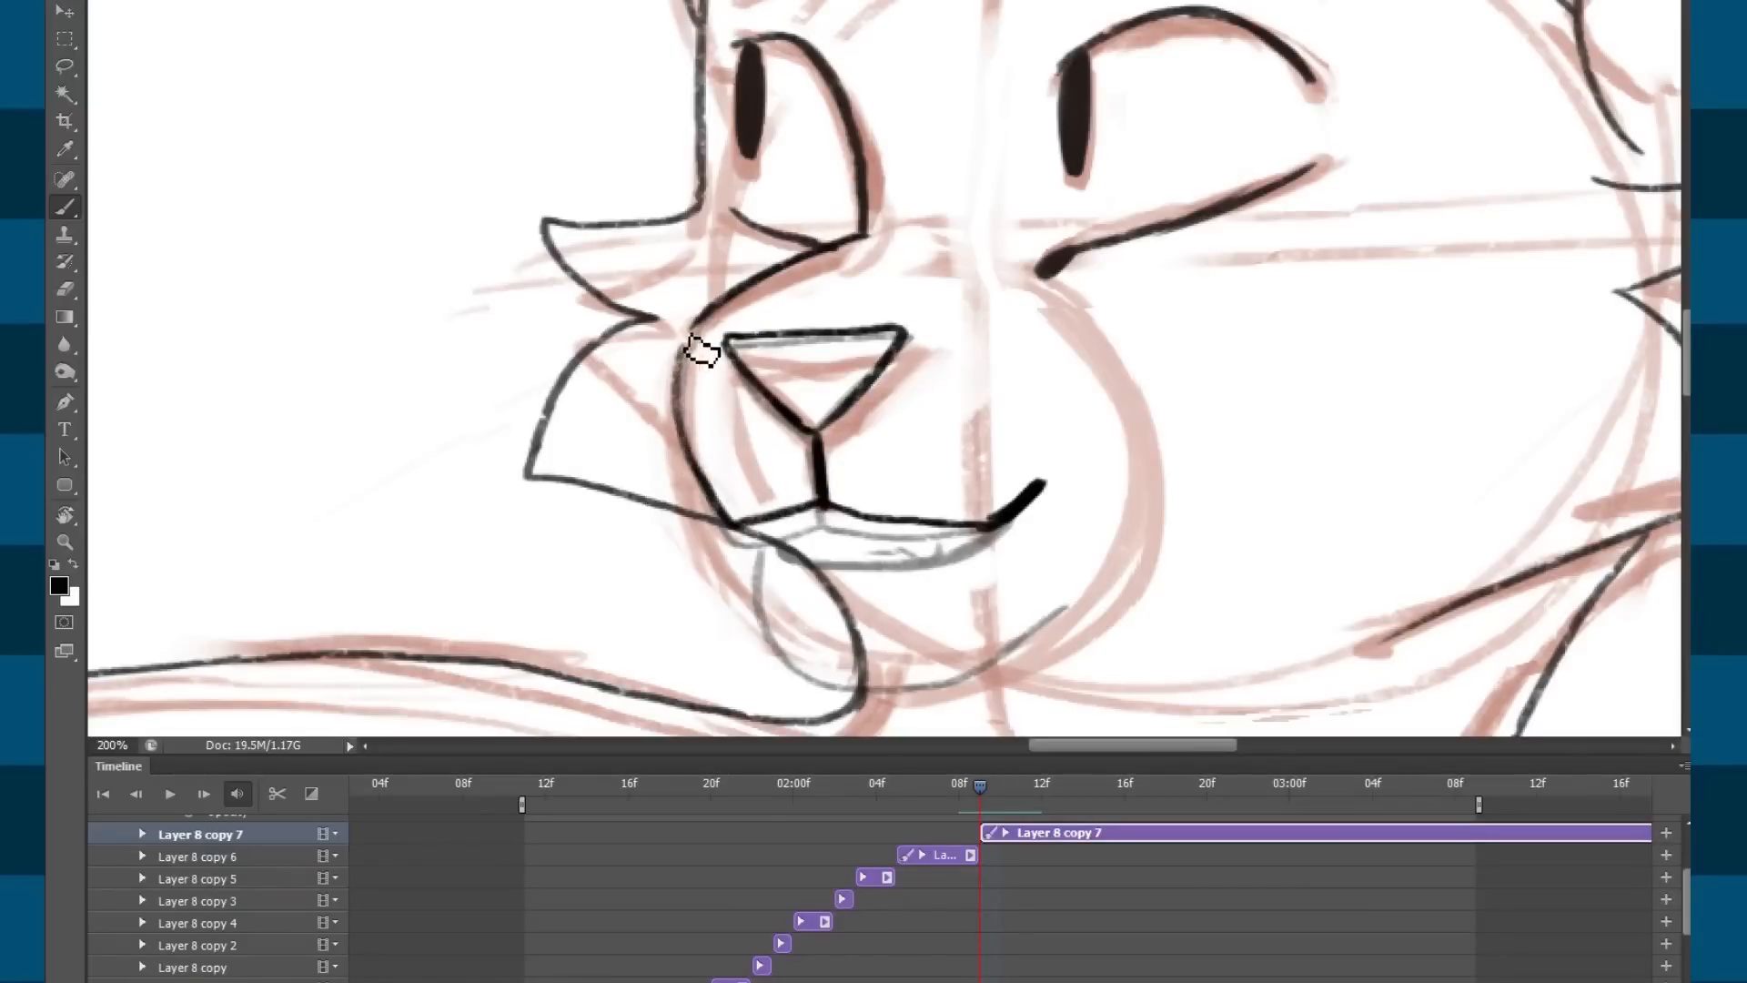
left_click_drag(821, 562, 836, 493)
key("e")
mouse_move(1056, 421)
left_mouse_down()
mouse_move(1006, 456)
mouse_move(1056, 419)
mouse_move(1102, 432)
mouse_move(1008, 524)
left_mouse_up()
key("b")
key("ctrl+z")
left_click_drag(1097, 427, 1014, 530)
mouse_move(839, 444)
left_mouse_down()
mouse_move(848, 532)
mouse_move(883, 528)
mouse_move(856, 507)
mouse_move(868, 542)
mouse_move(861, 506)
left_mouse_up()
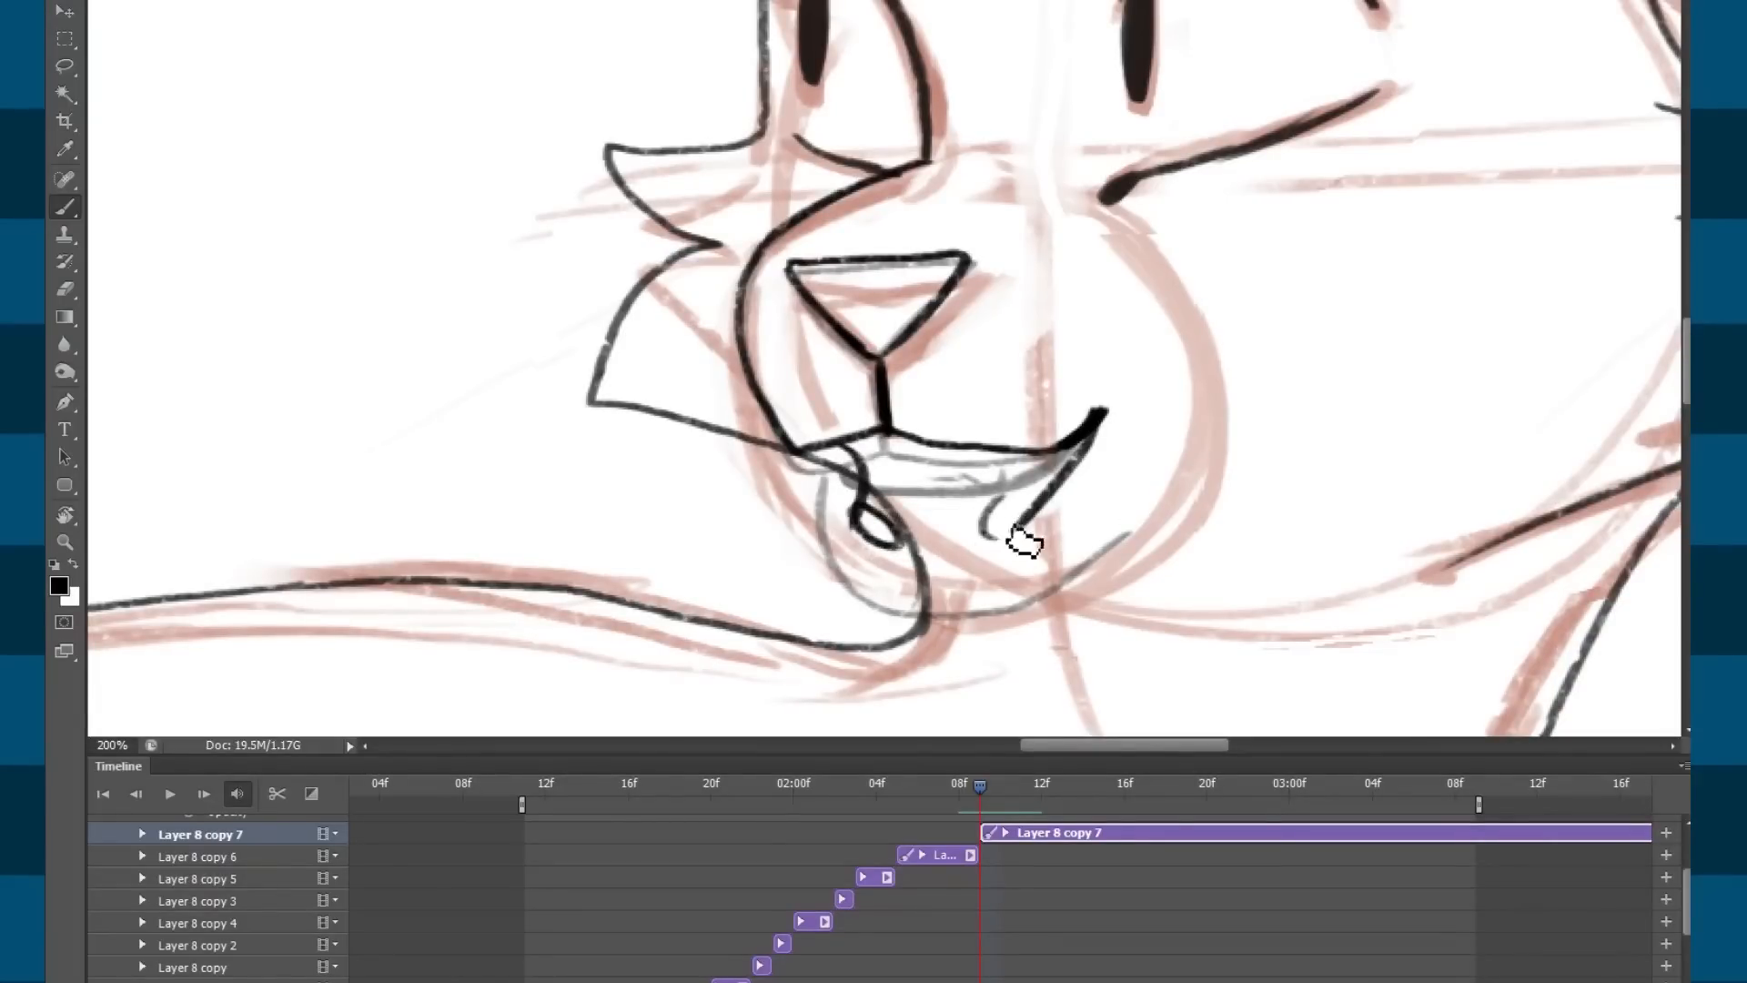
mouse_move(1008, 535)
left_mouse_down()
mouse_move(1026, 534)
mouse_move(979, 558)
mouse_move(991, 549)
mouse_move(896, 557)
mouse_move(1005, 539)
left_mouse_up()
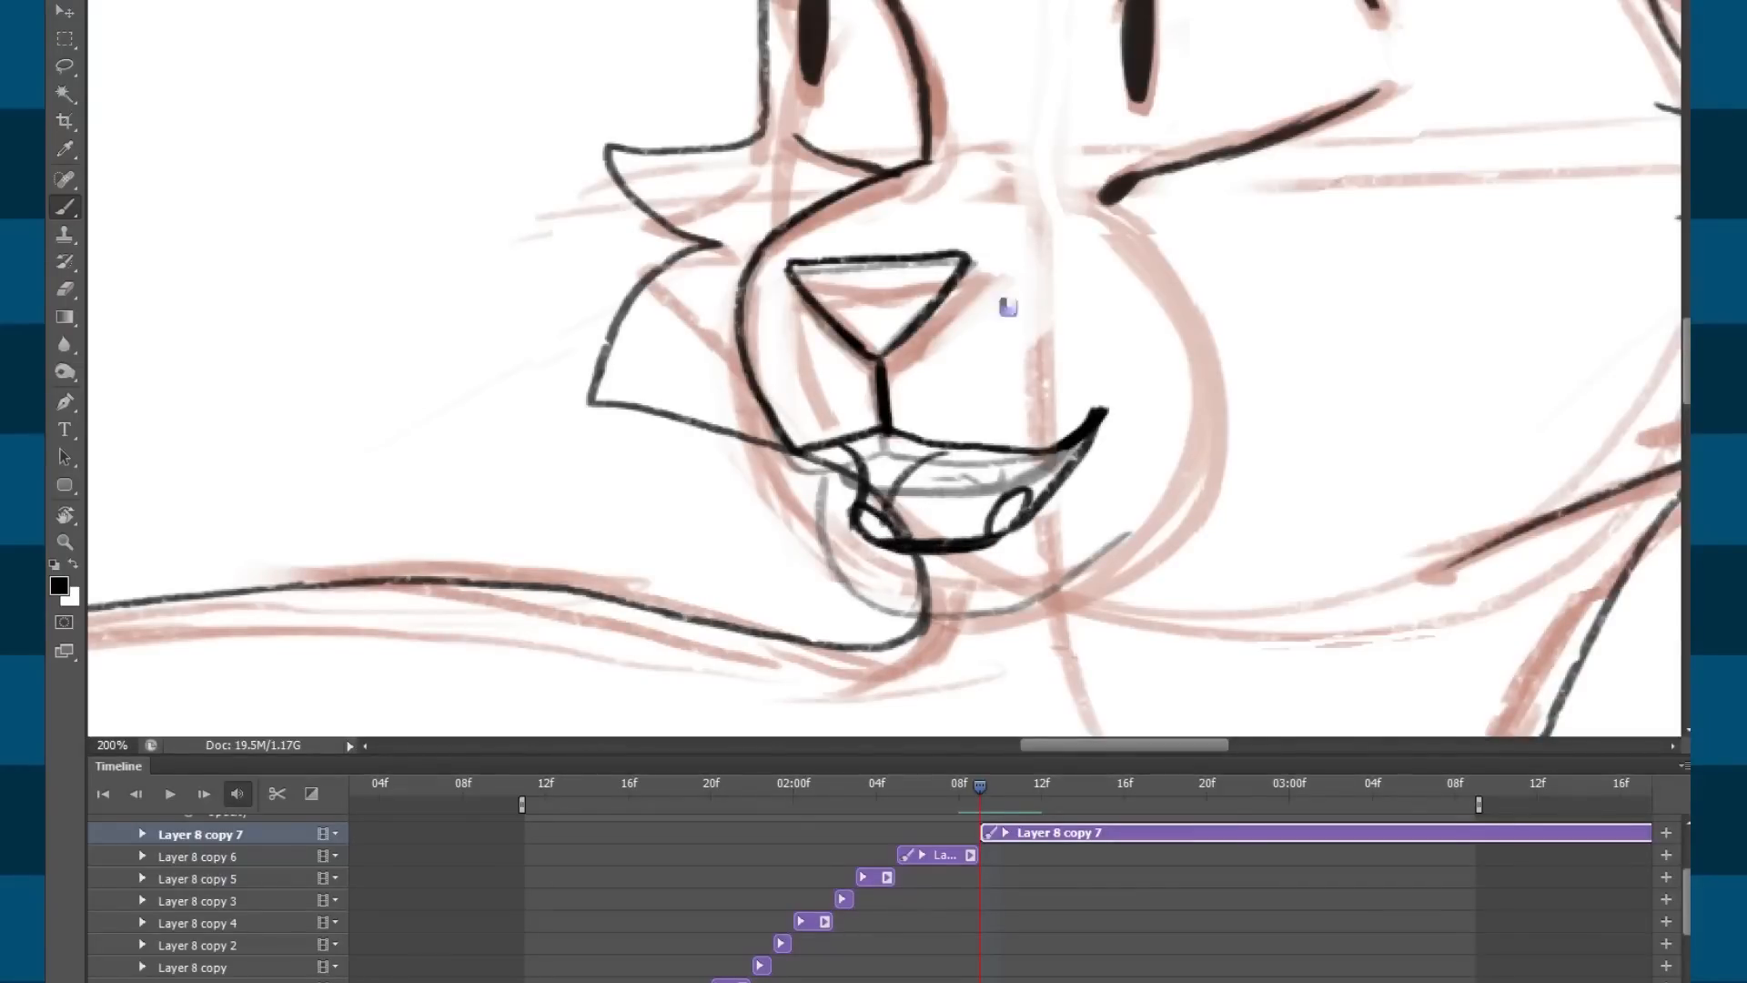
left_click_drag(939, 446, 891, 520)
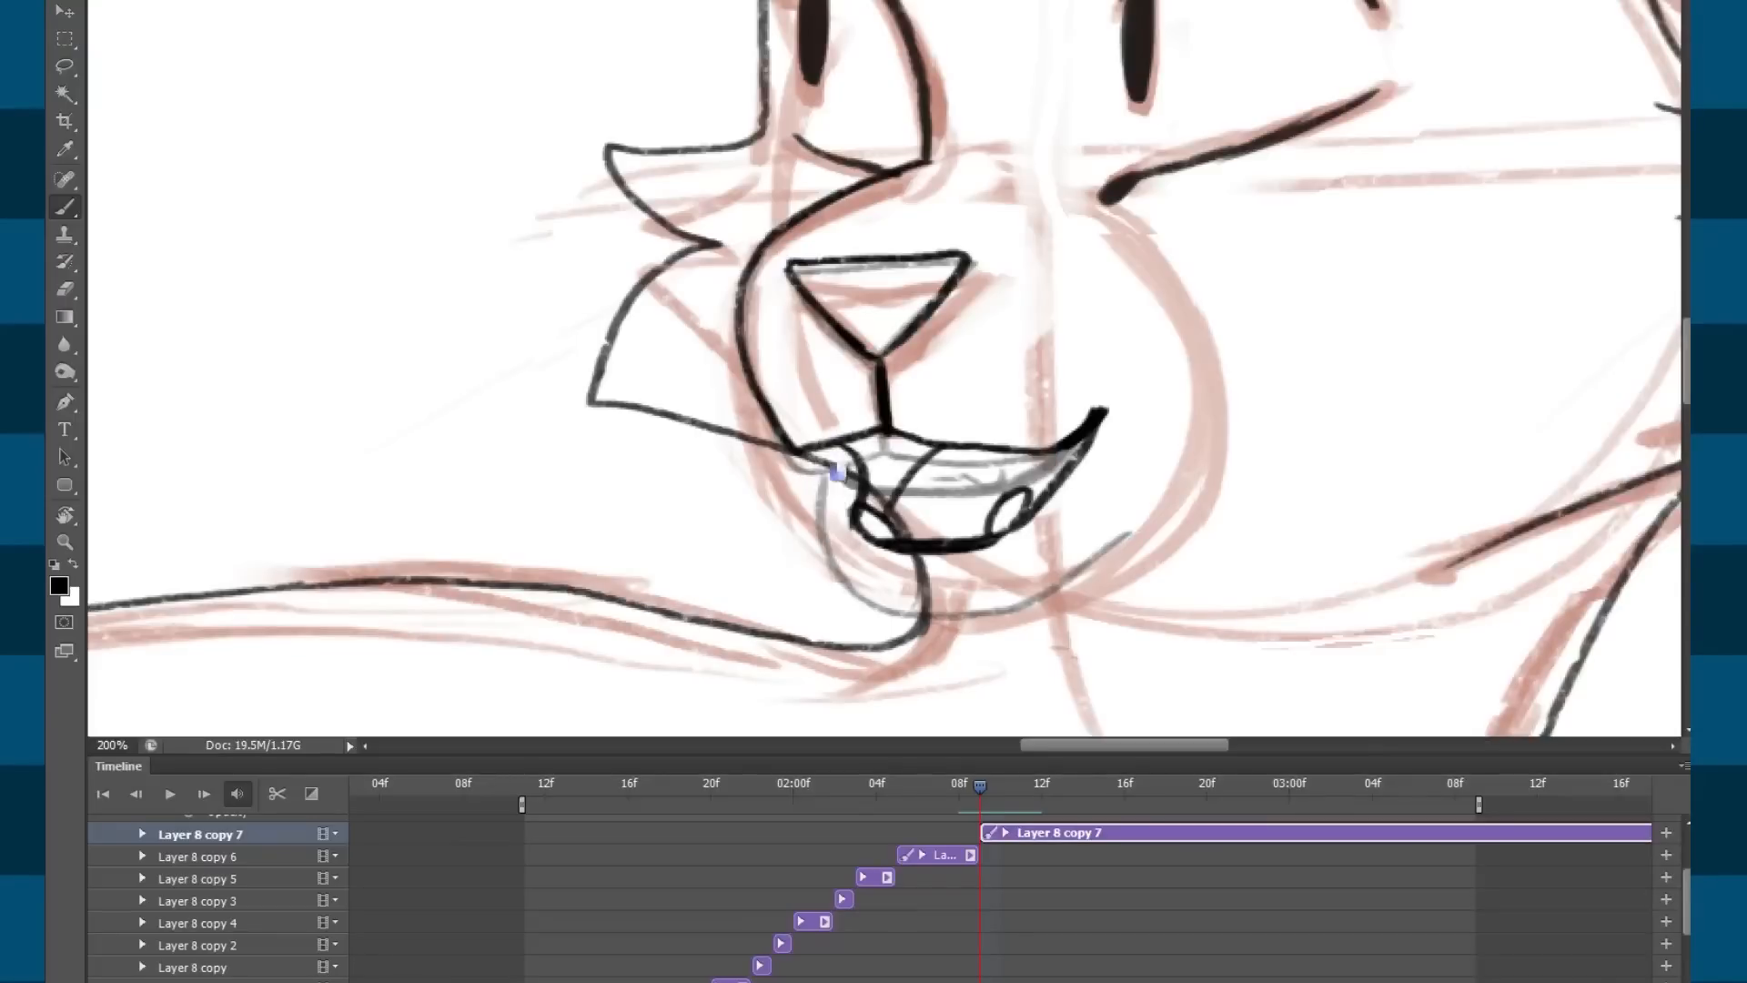
Draw the jaw and chin lines below the mouth, redrawing them slightly lower and longer.
mouse_move(828, 462)
left_mouse_down()
mouse_move(839, 549)
mouse_move(907, 633)
mouse_move(845, 590)
mouse_move(945, 624)
left_mouse_up()
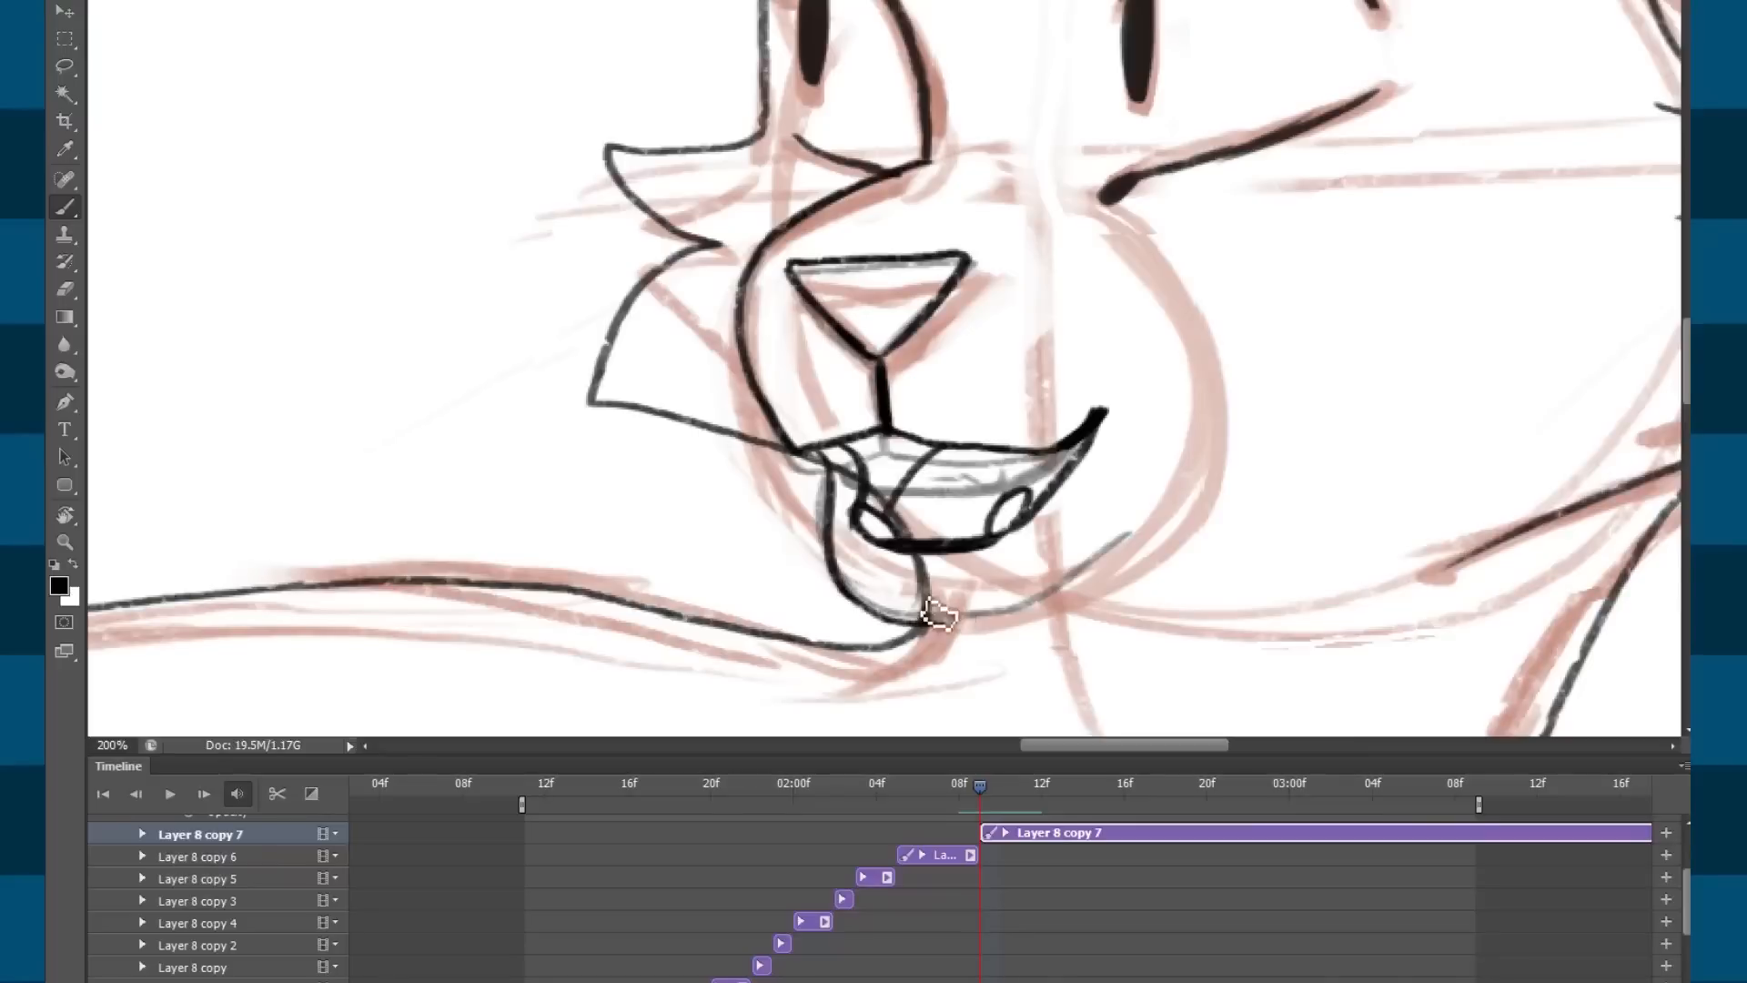
key("ctrl+z")
mouse_move(837, 575)
left_mouse_down()
mouse_move(857, 626)
mouse_move(929, 649)
left_mouse_up()
key("e")
key("ctrl+z")
key("b")
mouse_move(837, 578)
left_mouse_down()
mouse_move(957, 638)
mouse_move(907, 636)
mouse_move(1051, 627)
left_mouse_up()
key("ctrl+z")
mouse_move(946, 651)
left_mouse_down()
mouse_move(998, 638)
mouse_move(1071, 608)
left_mouse_up()
key("ctrl+z")
mouse_move(930, 652)
left_mouse_down()
mouse_move(981, 648)
mouse_move(1099, 567)
mouse_move(1046, 628)
mouse_move(1145, 538)
left_mouse_up()
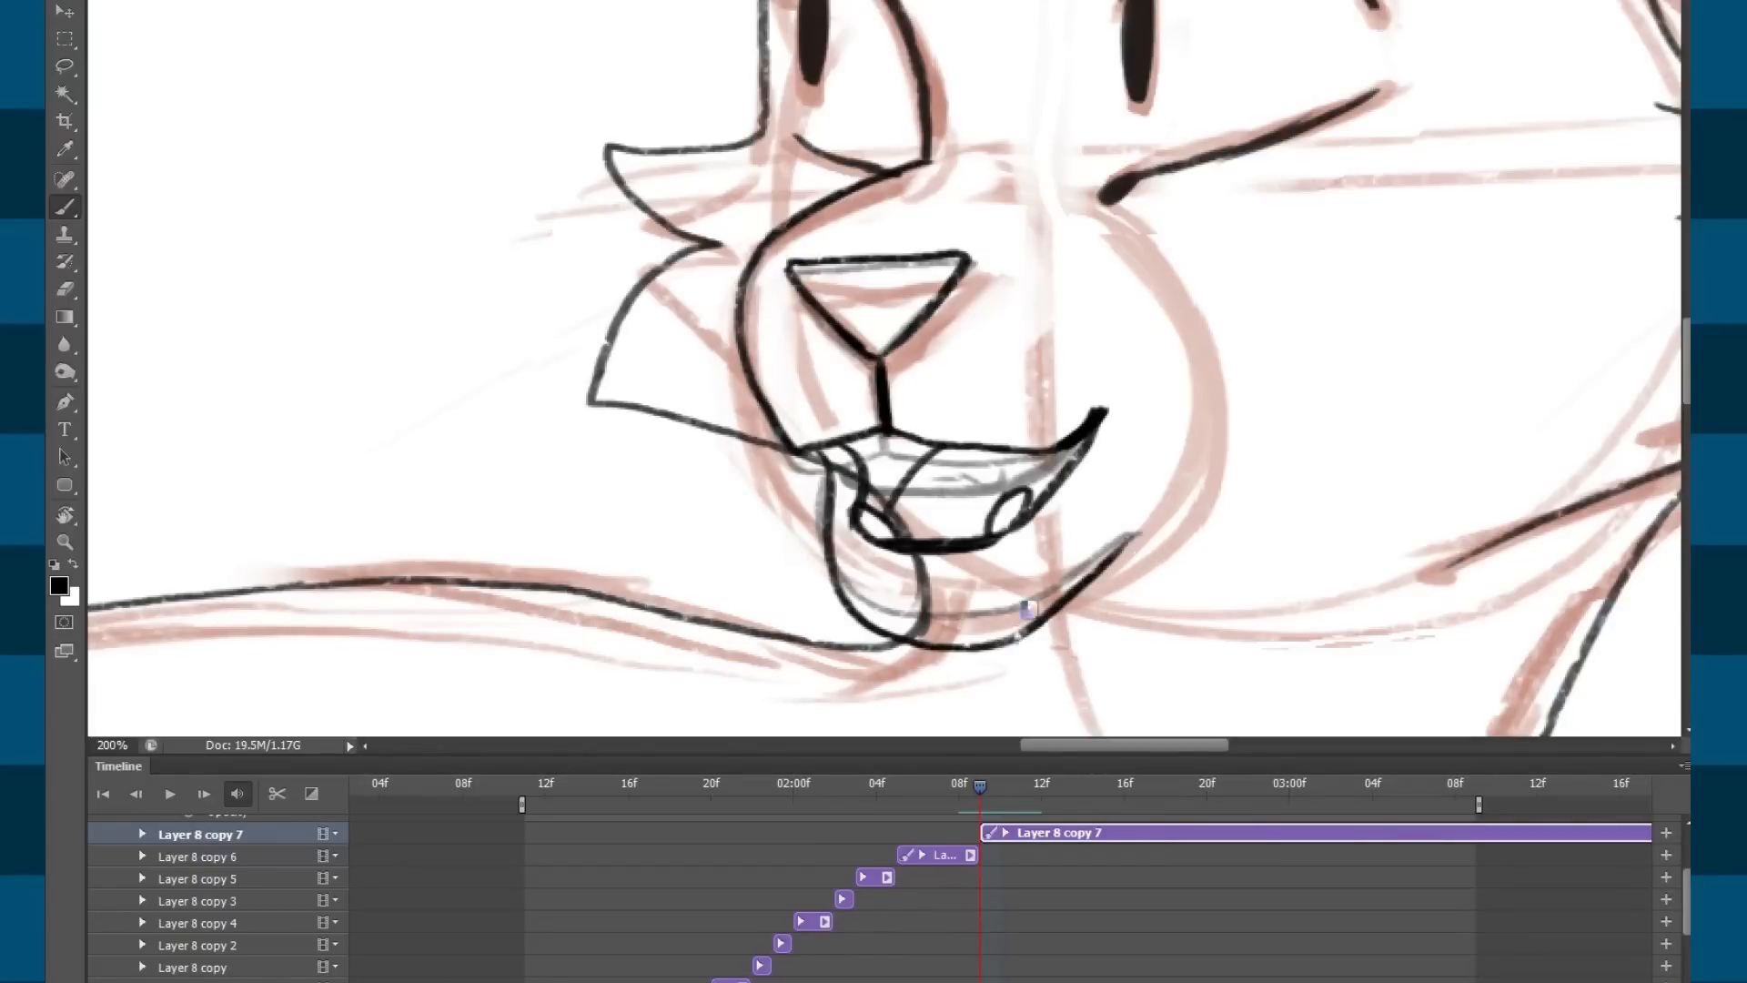
Compare with the closed-mouth frame and ink the chin line curving up toward the cheek.
key("ctrl+minus")
key("ctrl+minus")
key("ctrl+plus")
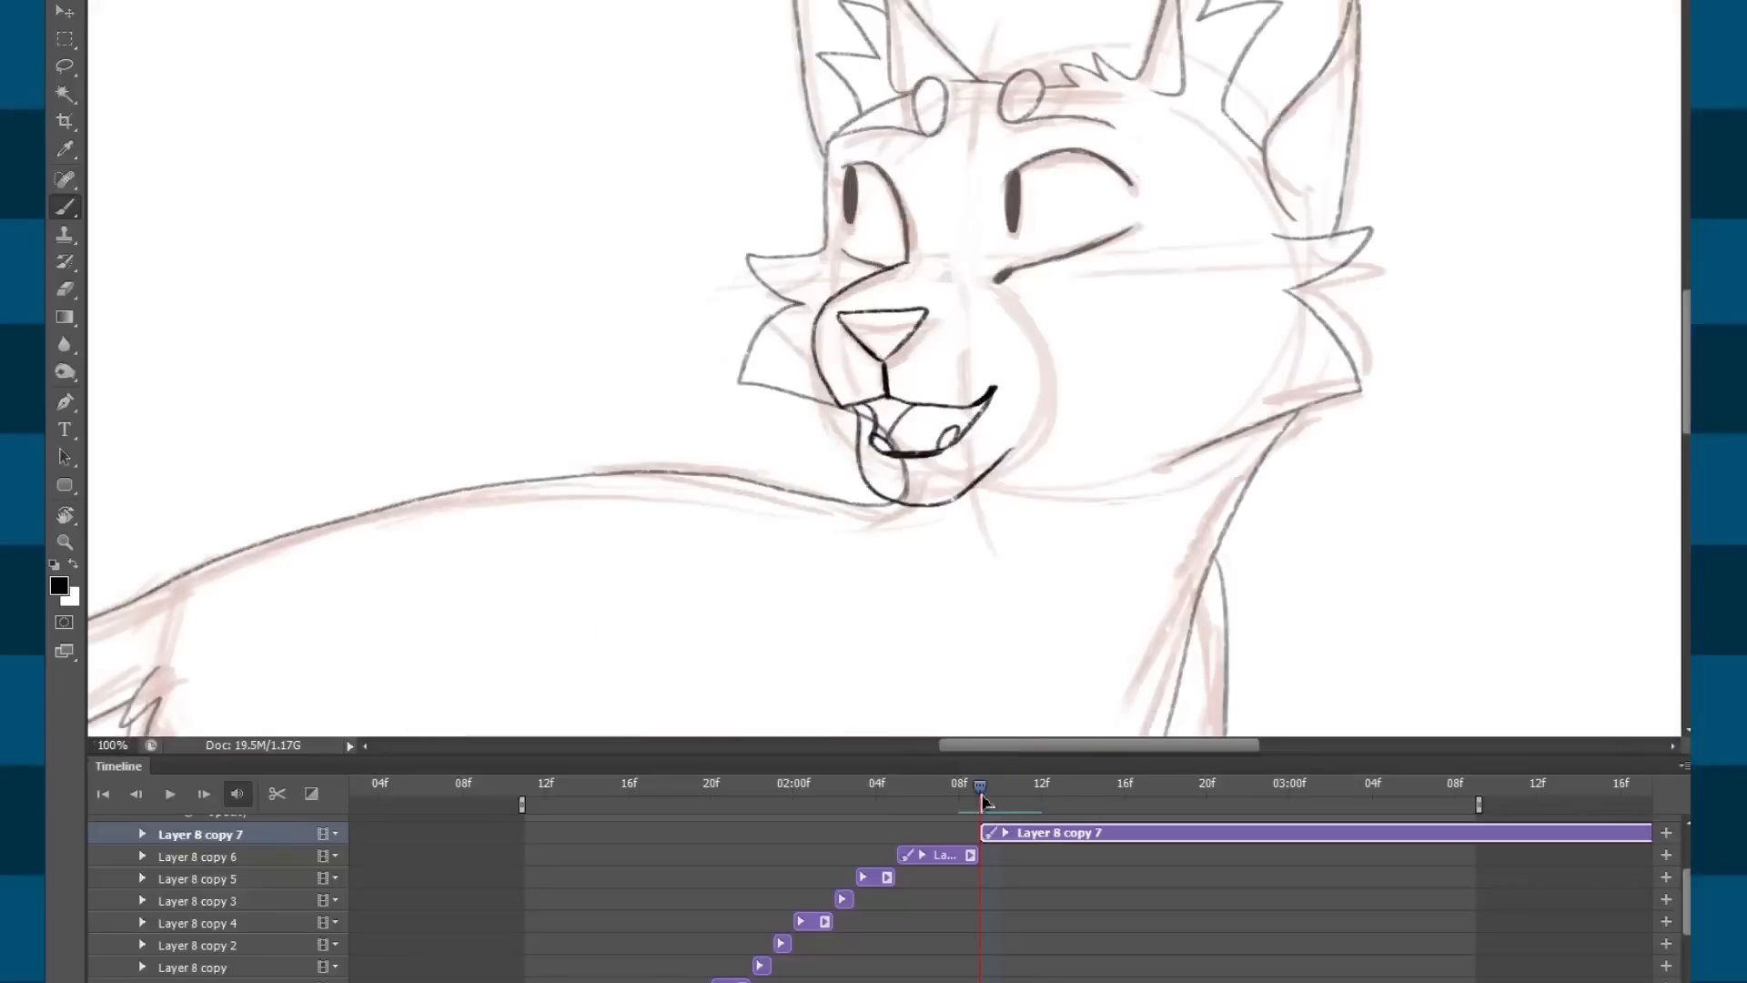
key("ctrl+plus")
left_click_drag(974, 795, 979, 800)
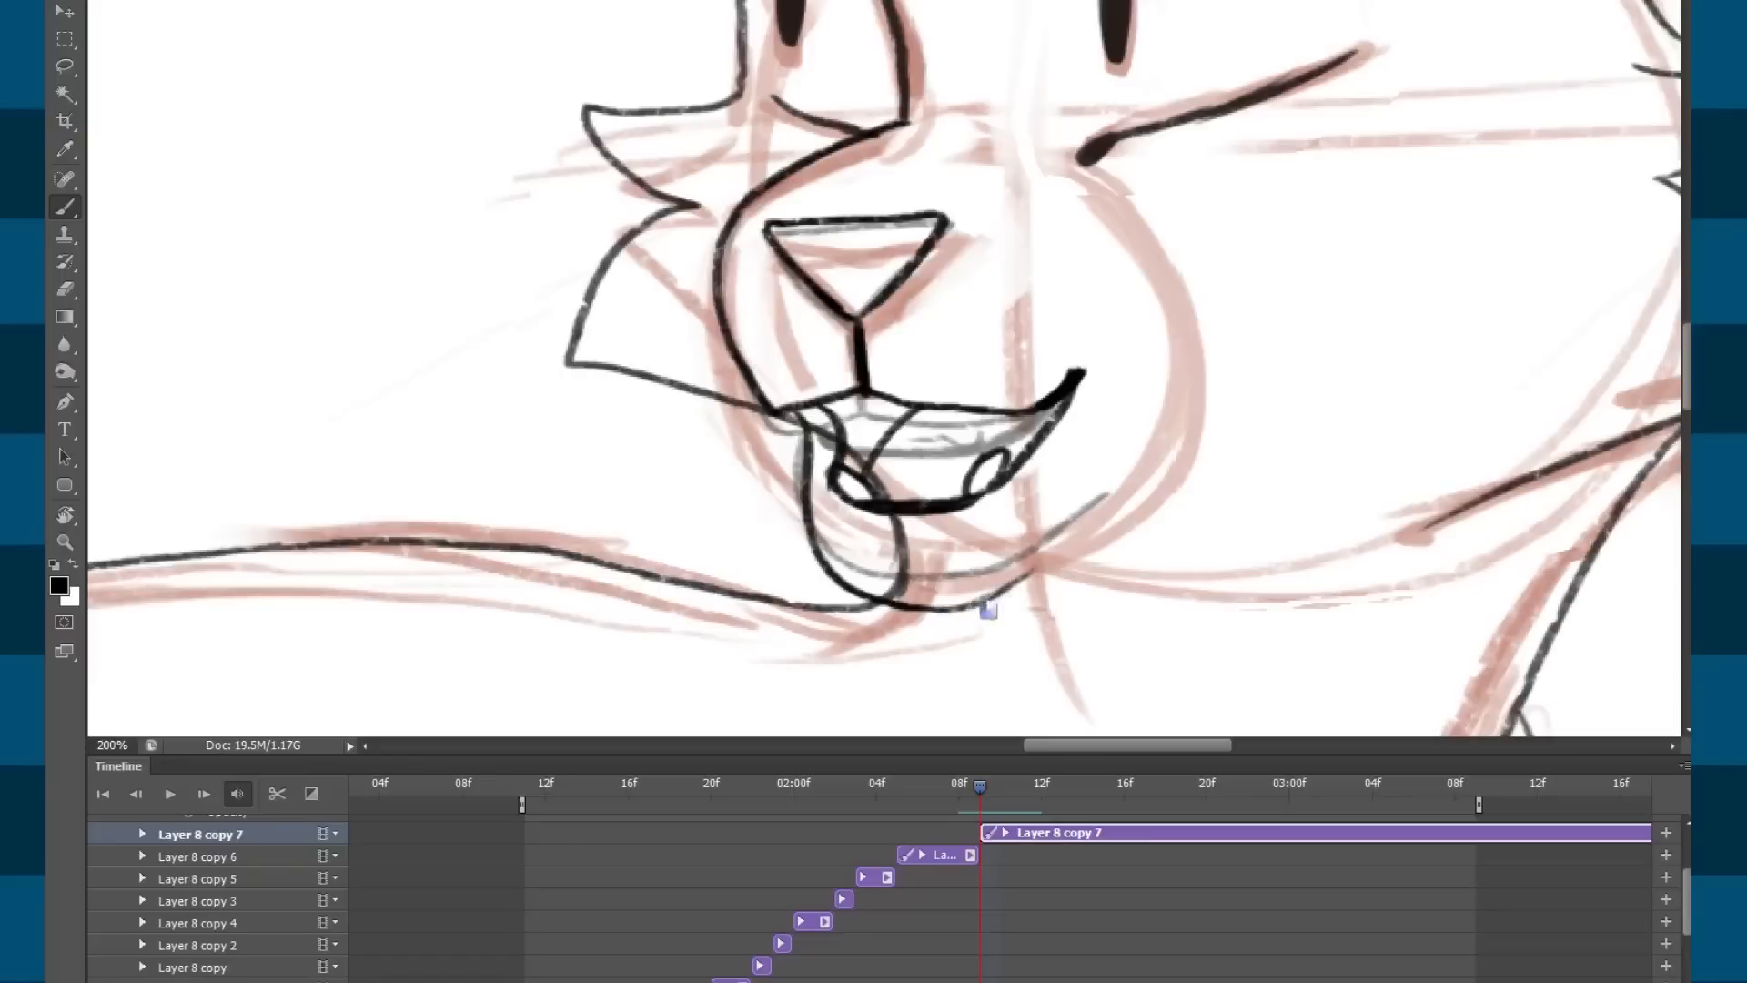
mouse_move(917, 619)
left_mouse_down()
mouse_move(997, 614)
mouse_move(1128, 501)
left_mouse_up()
key("ctrl+minus")
key("ctrl+minus")
left_click_drag(981, 790, 946, 797)
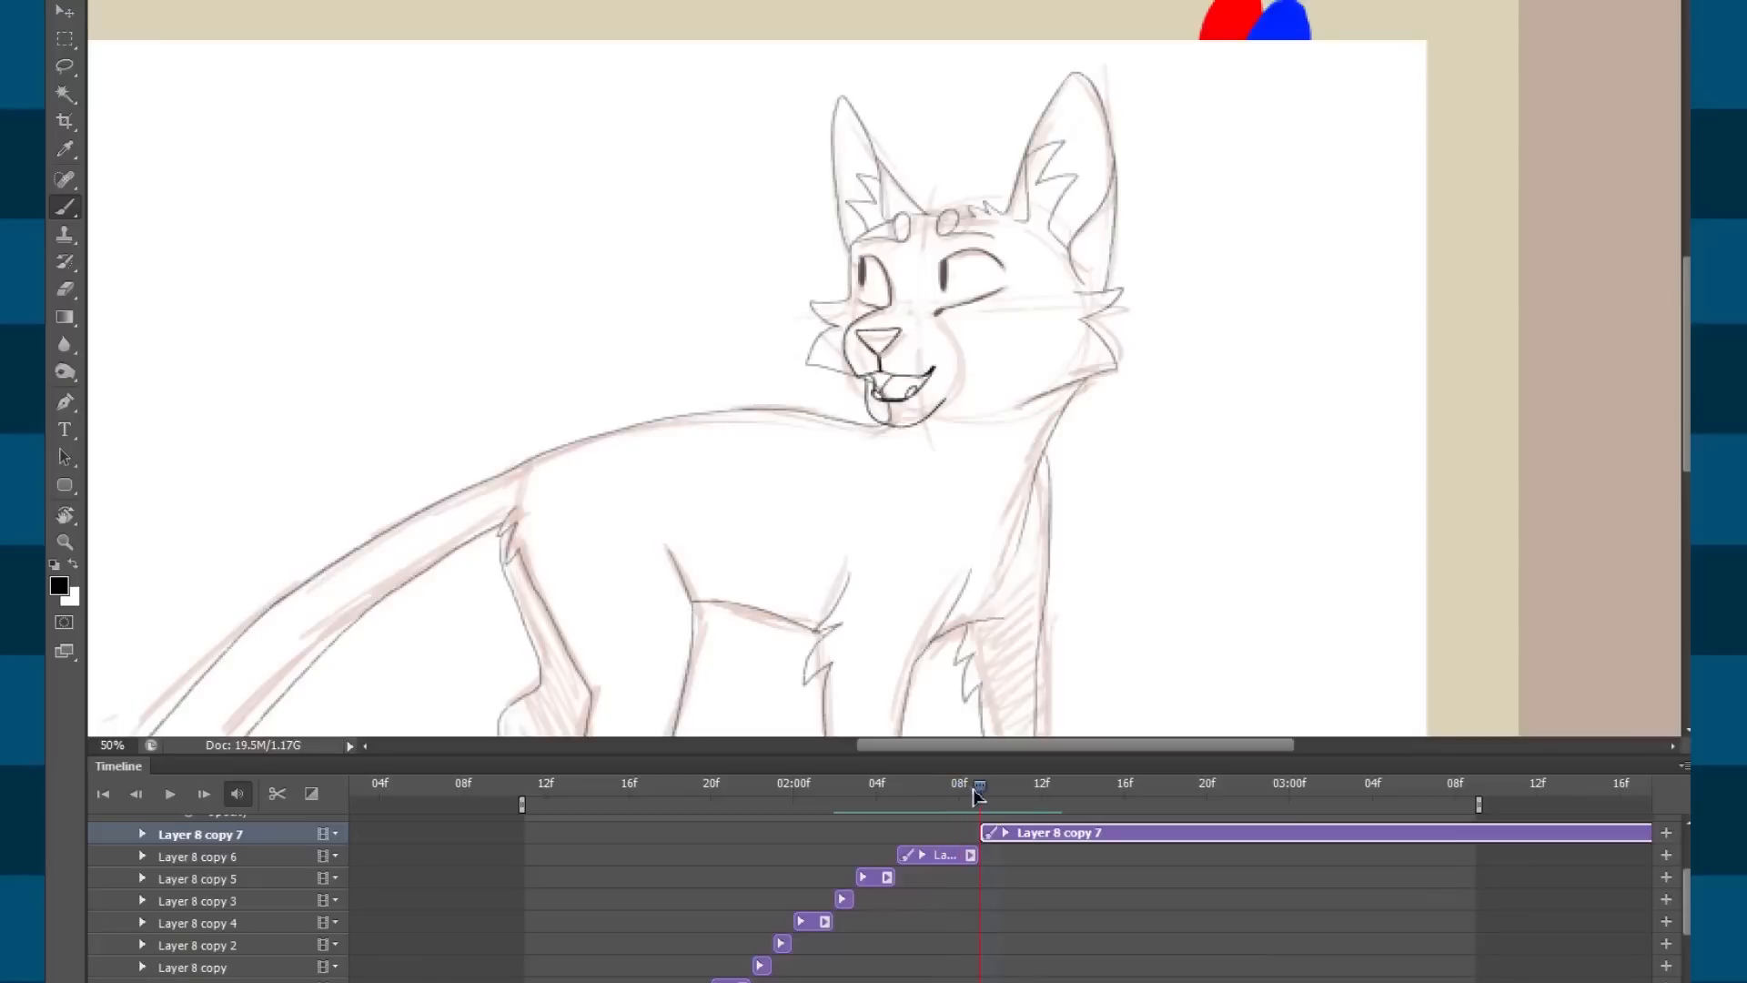
key("ctrl+plus")
key("ctrl+plus")
Lasso the mouth and chin to nudge them down, then ink the left cheek line toward the nose.
key("l")
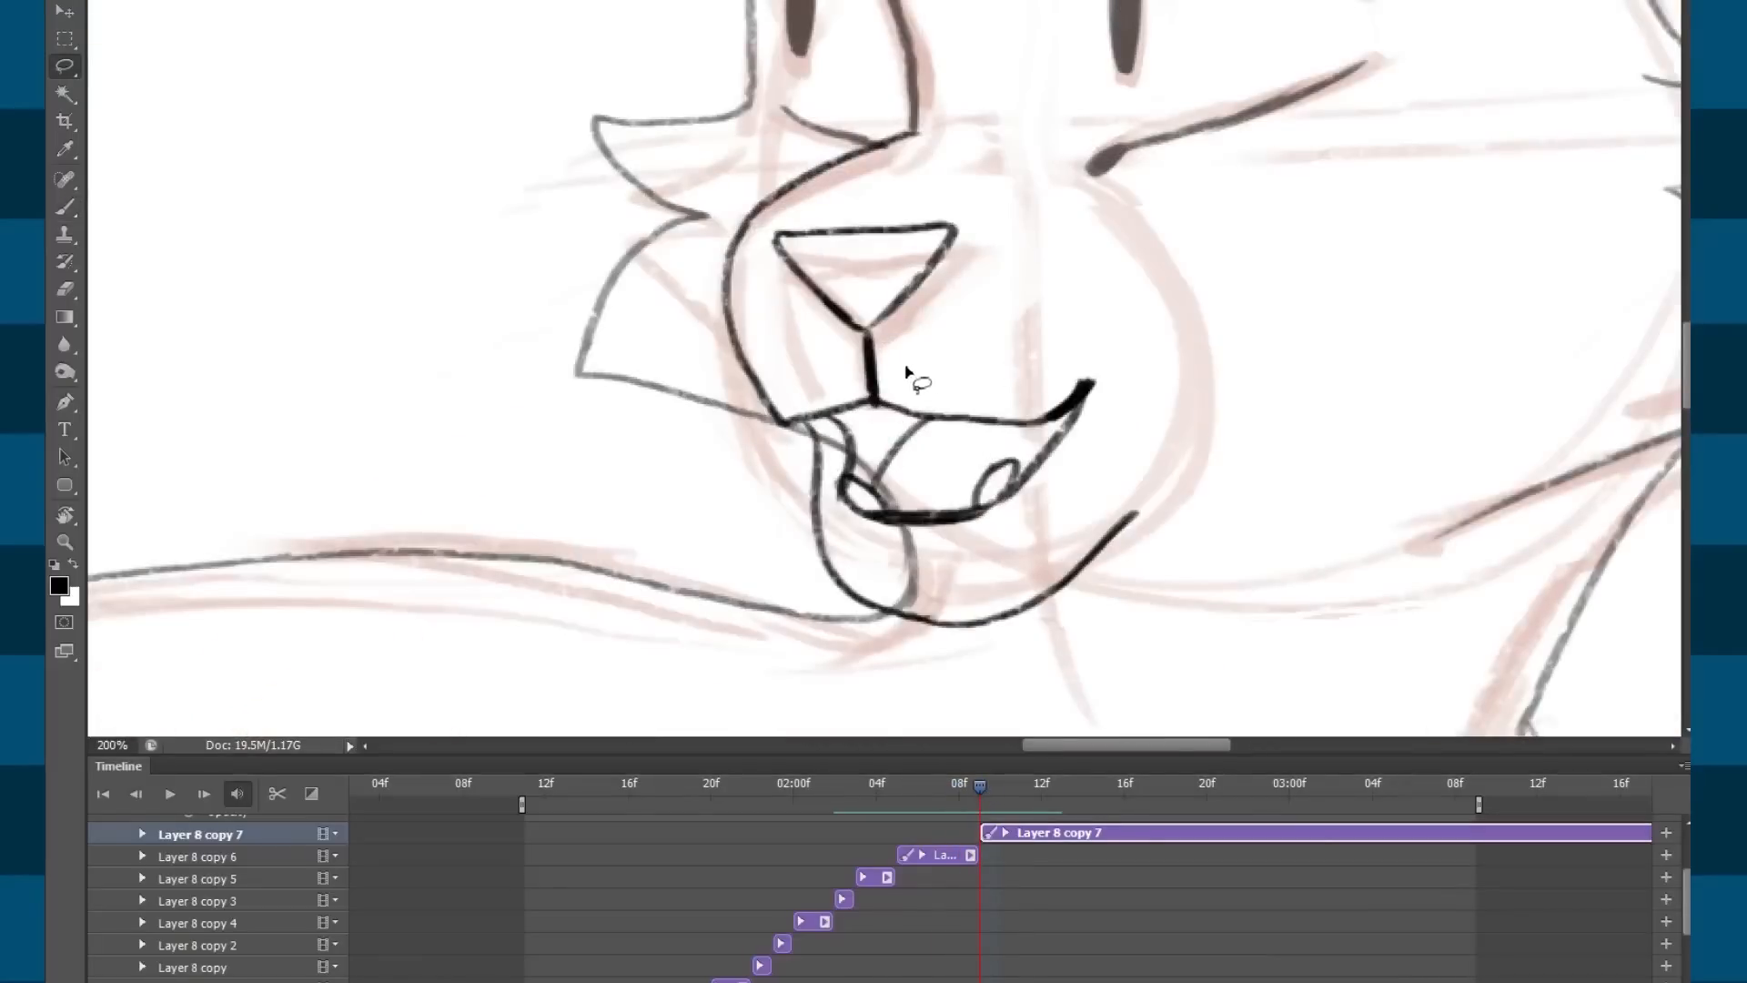
left_click_drag(1138, 470, 1138, 479)
key("ctrl+d")
key("b")
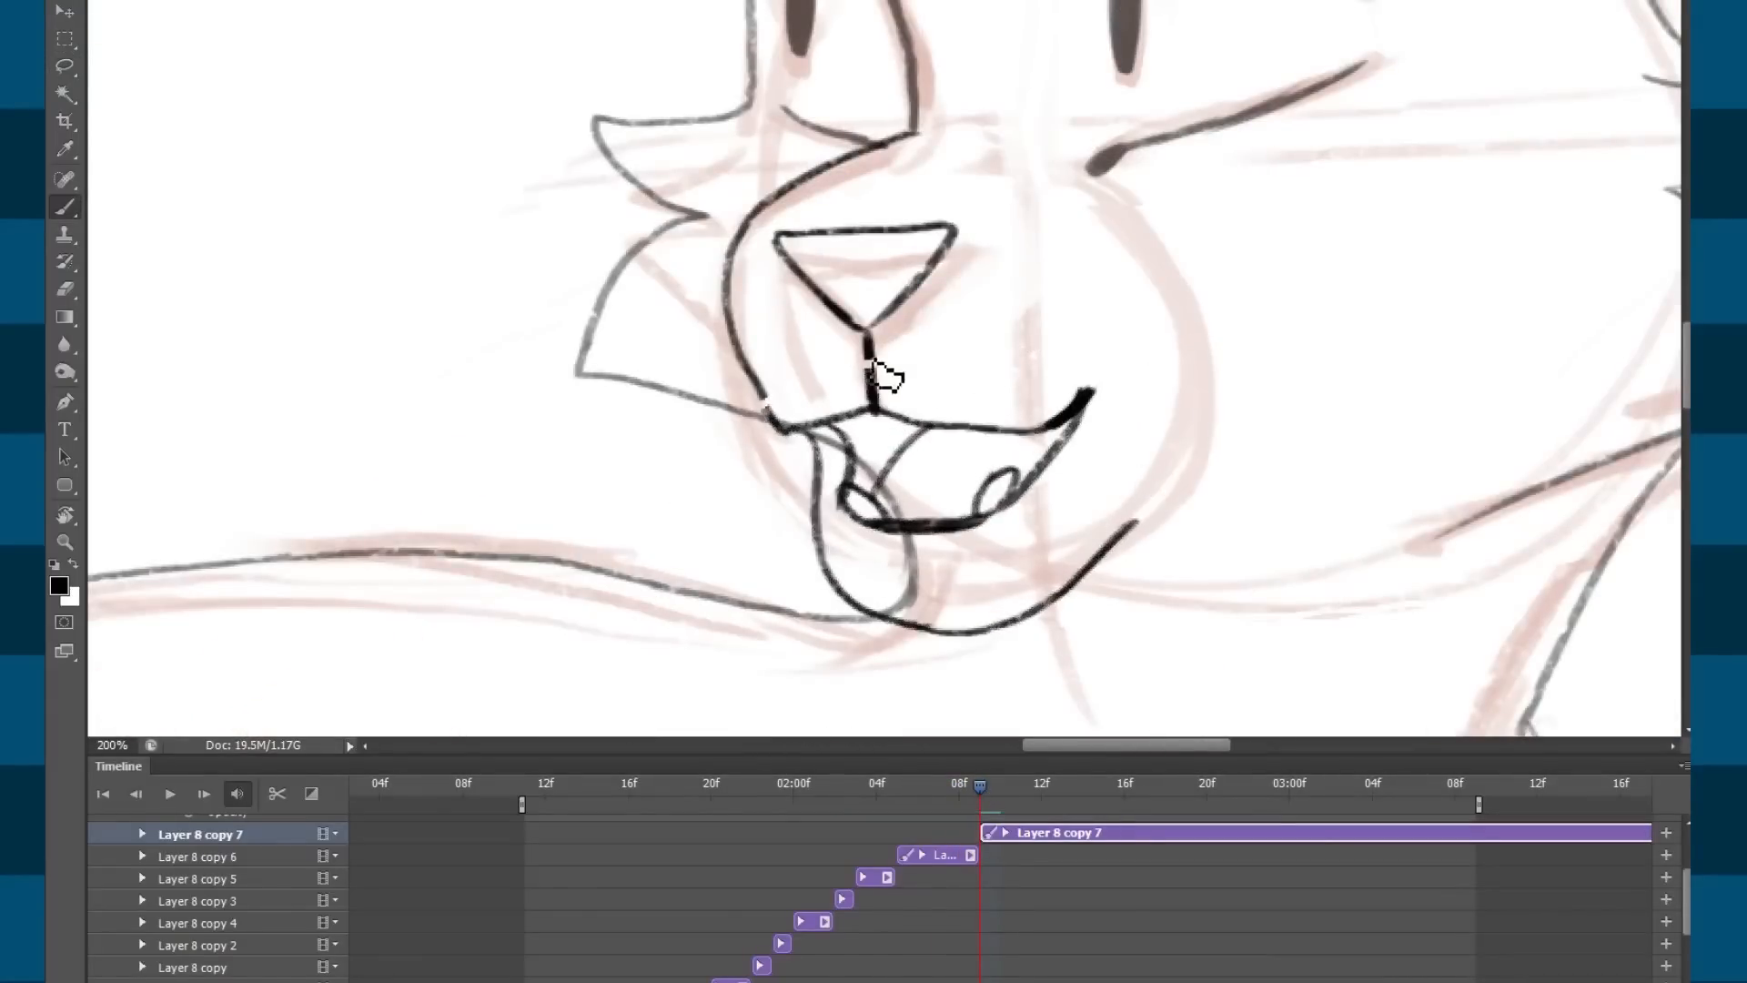
left_click_drag(778, 420, 755, 333)
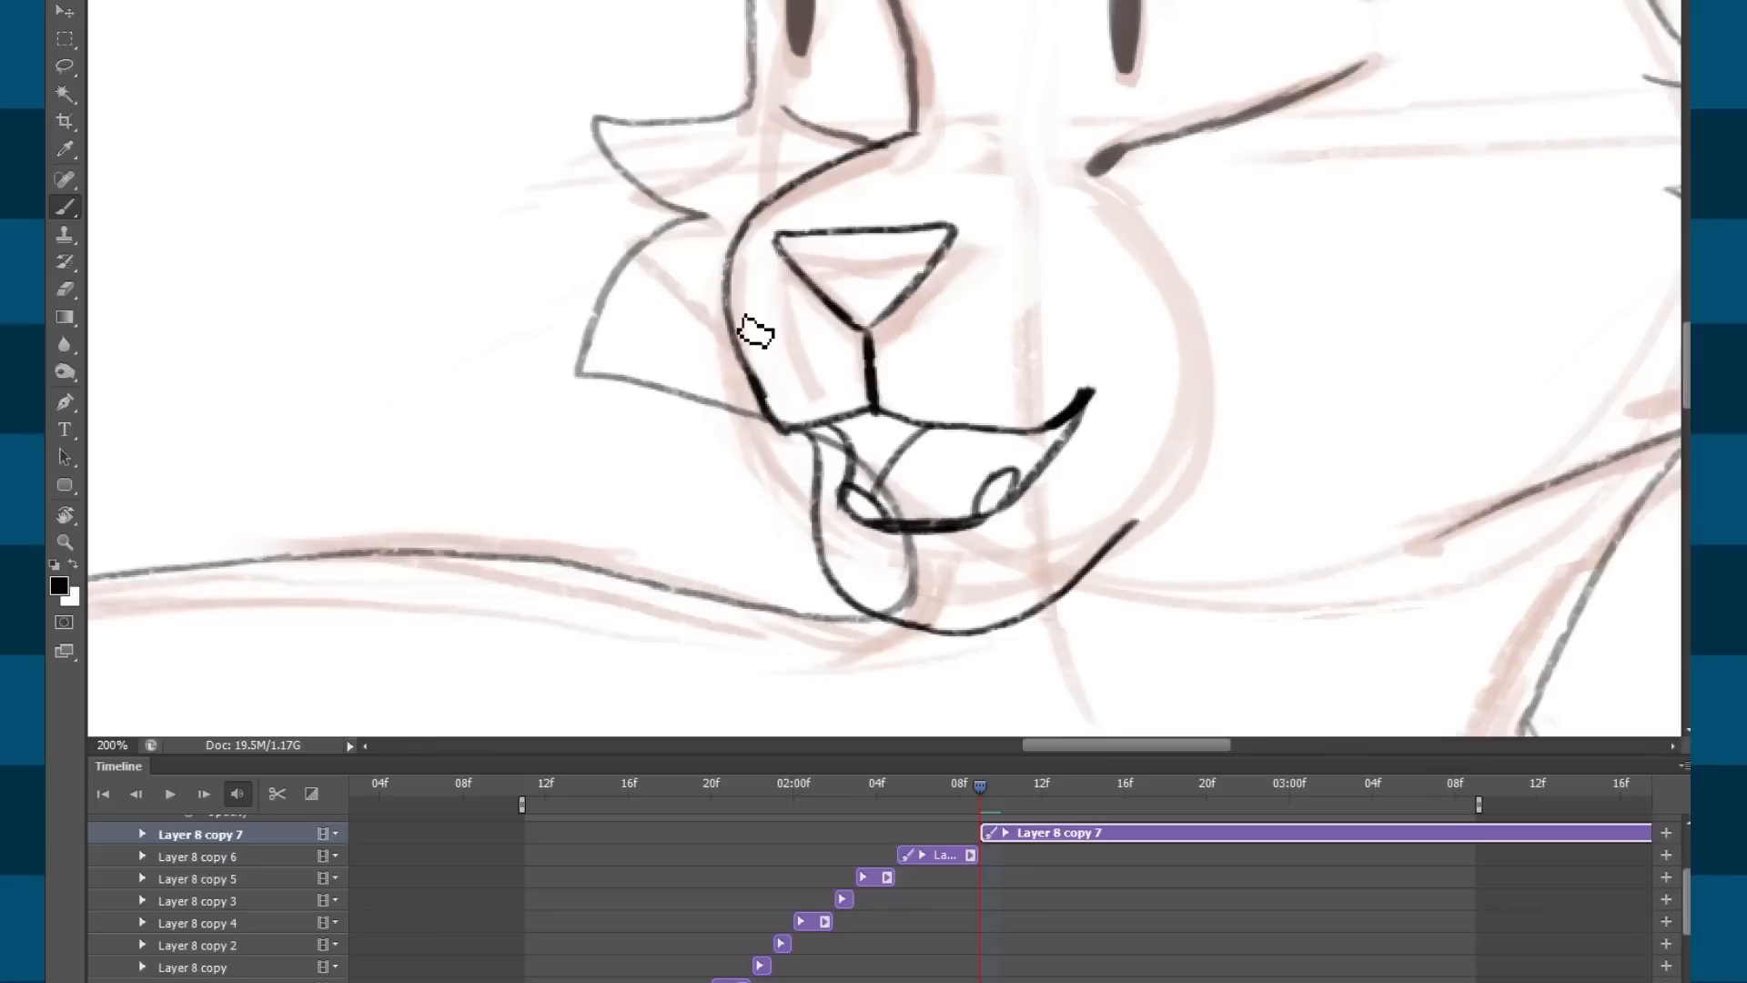
key("ctrl+minus")
left_click_drag(980, 799, 962, 797)
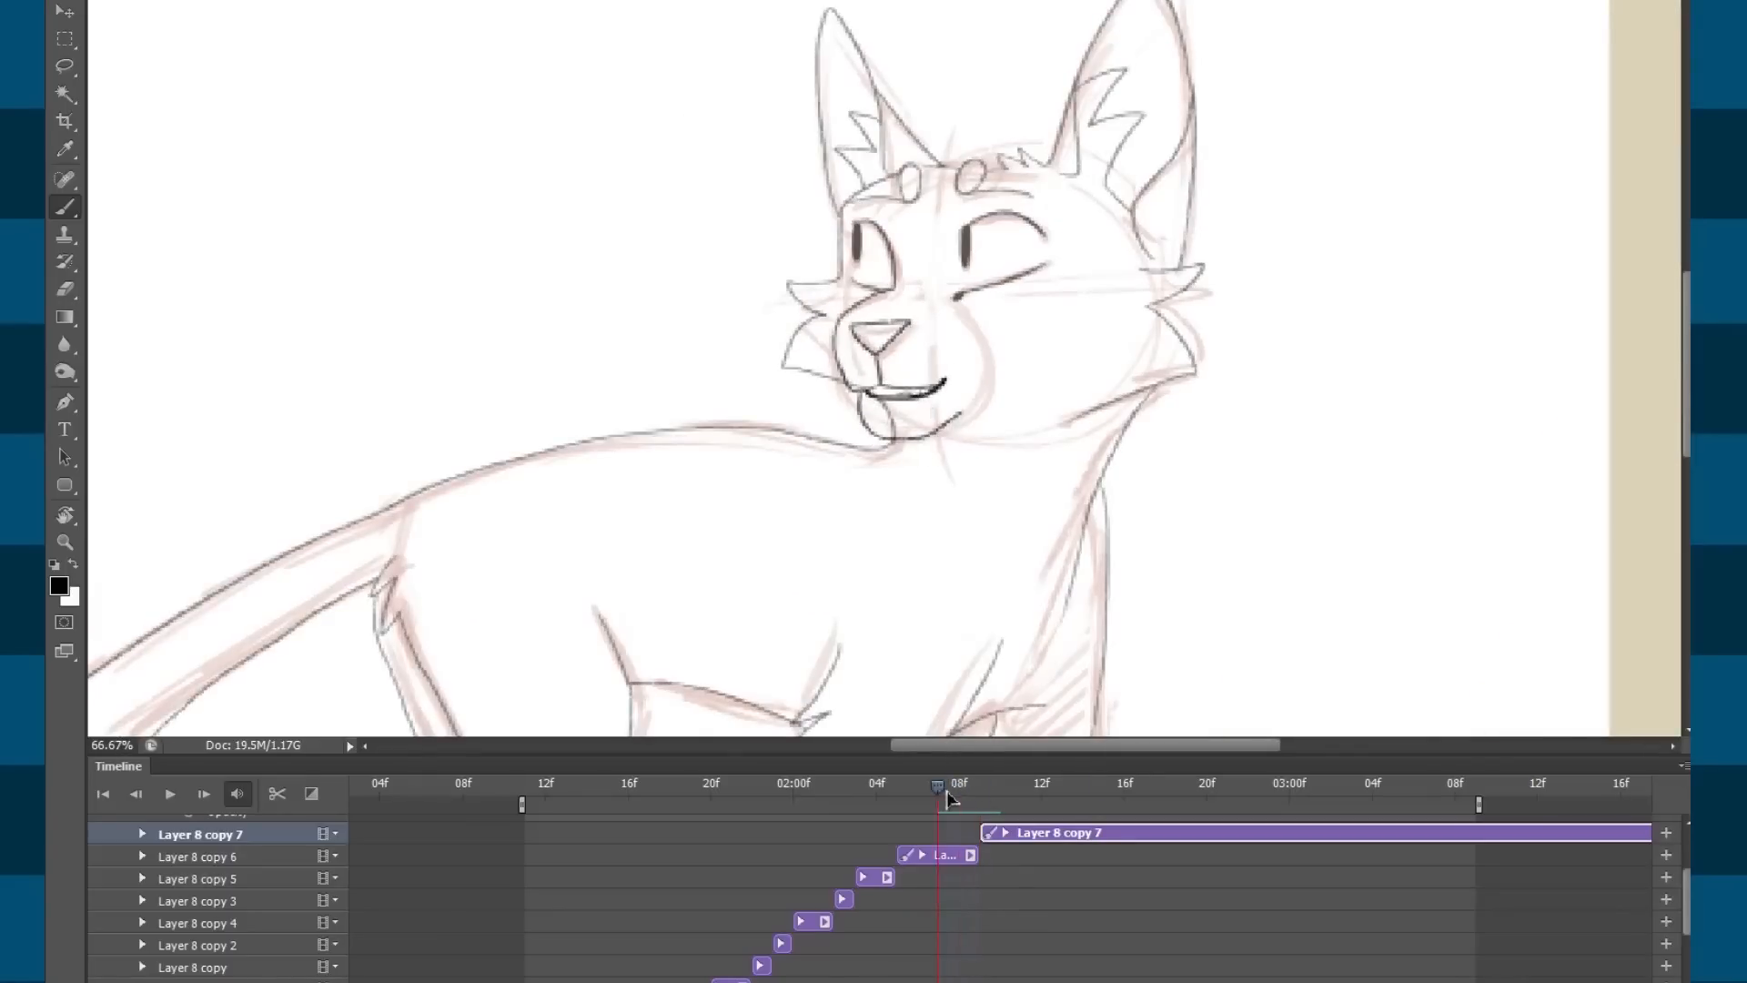
Scrub back and forth across the mouth frames to check the open-mouth timing.
left_click(876, 787)
key("ctrl+minus")
left_click(1018, 790)
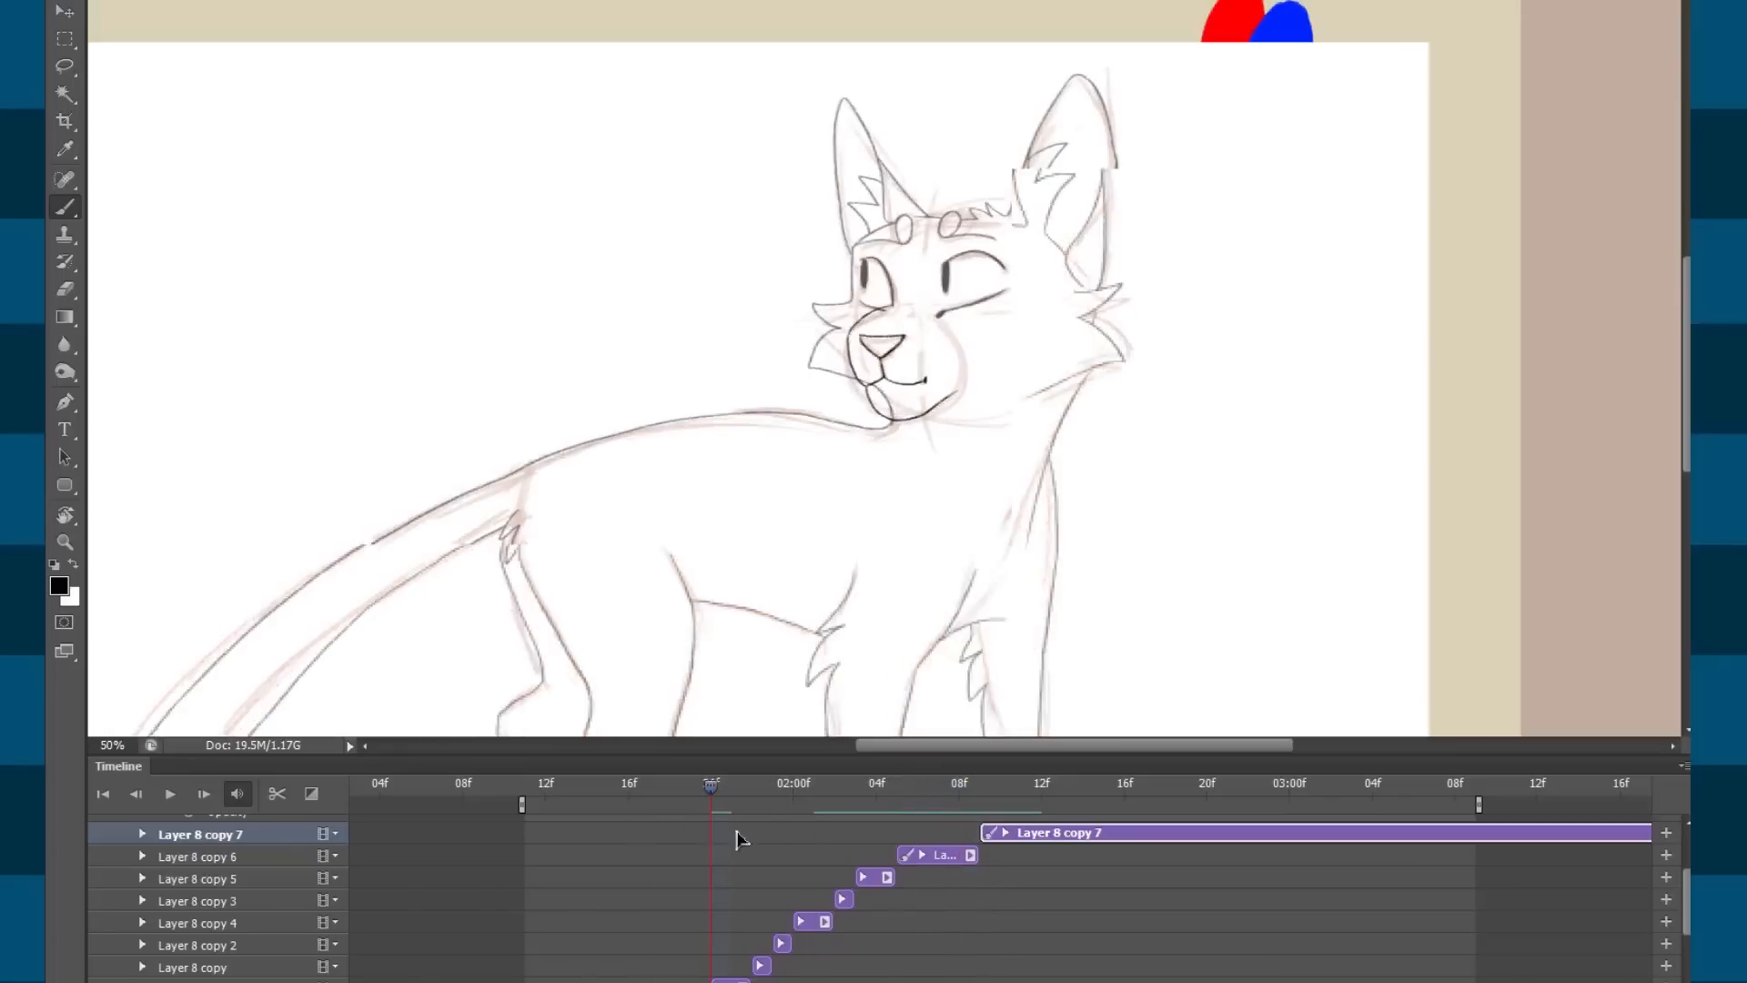
left_click_drag(961, 784, 918, 790)
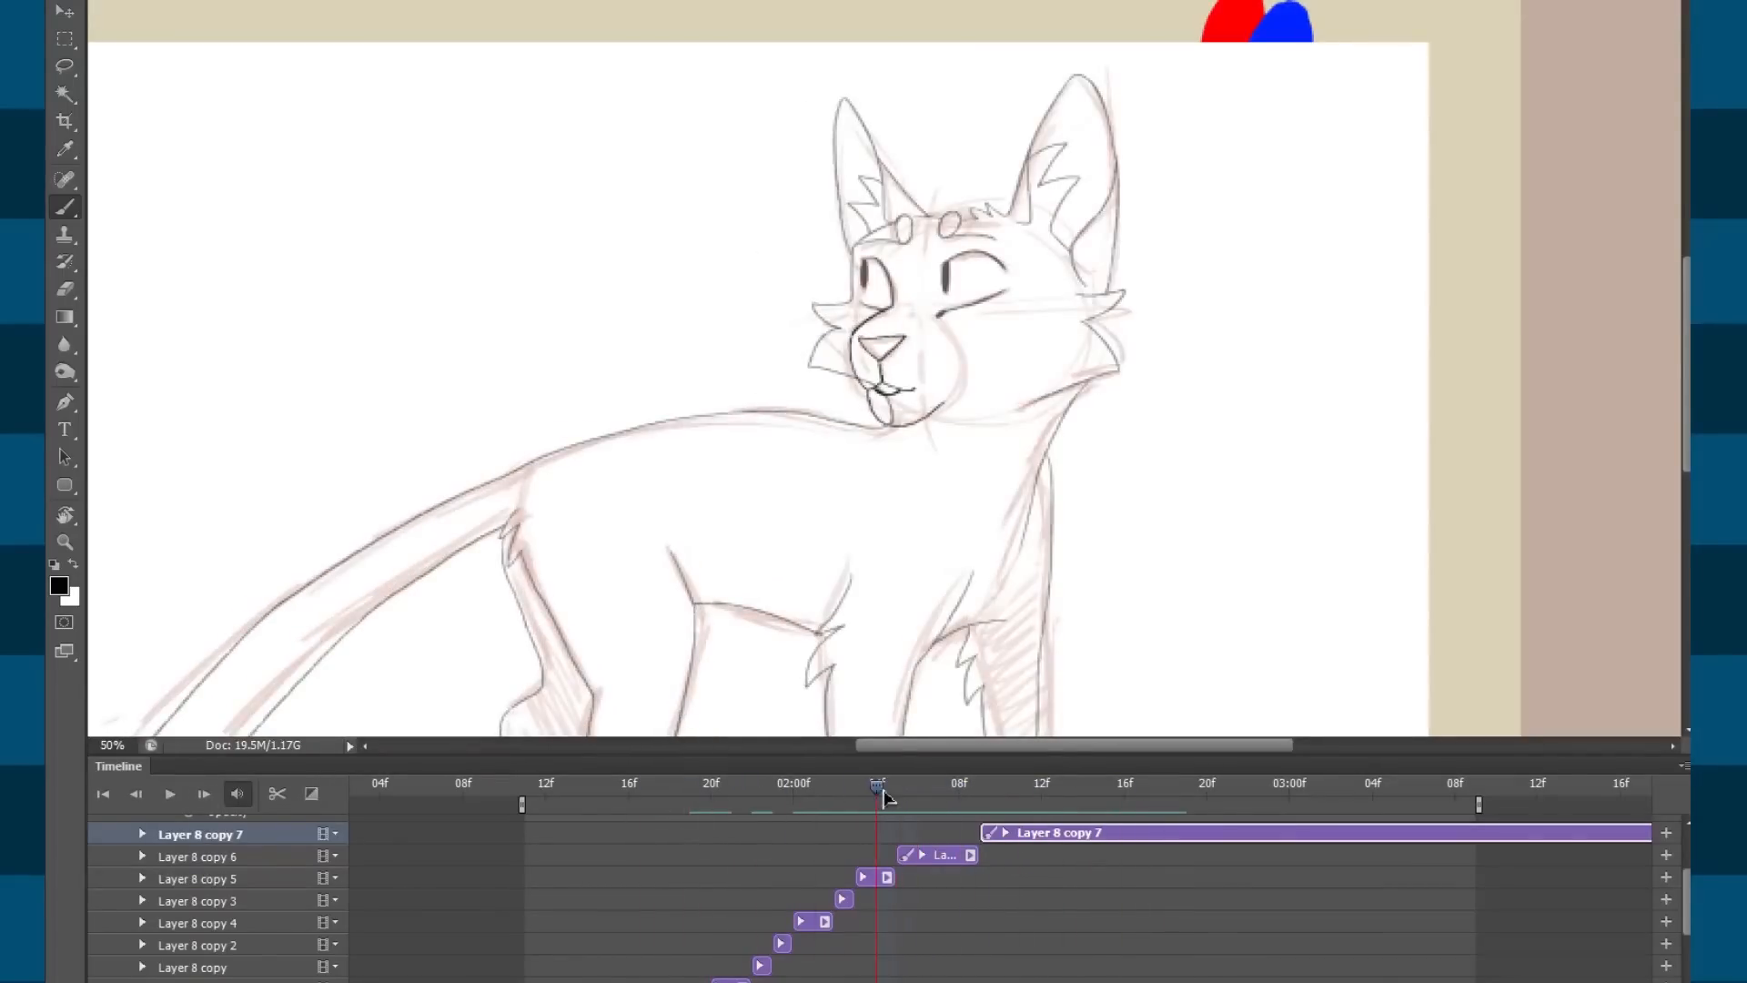
mouse_move(793, 807)
left_mouse_down()
mouse_move(694, 801)
mouse_move(772, 799)
left_mouse_up()
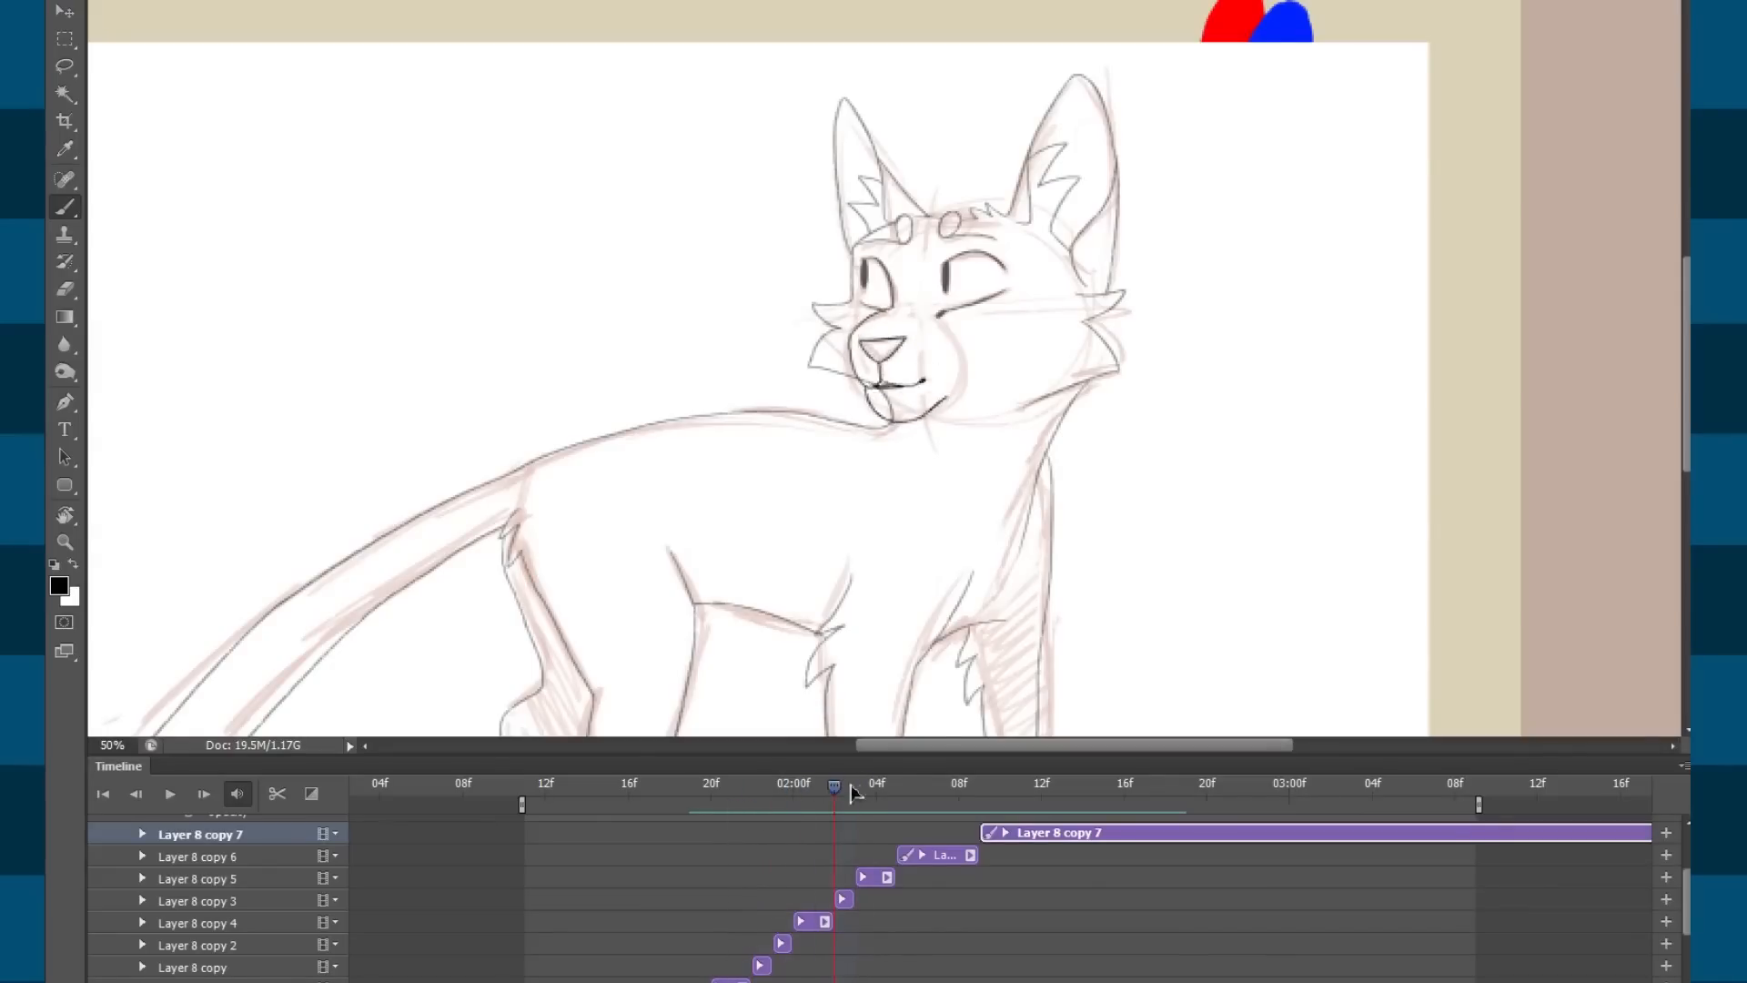
left_click_drag(911, 782, 665, 815)
Play the animation with the Timeline collapsed, then restore it and stop on Layer 8 copy 6.
double_click(817, 762)
key("space")
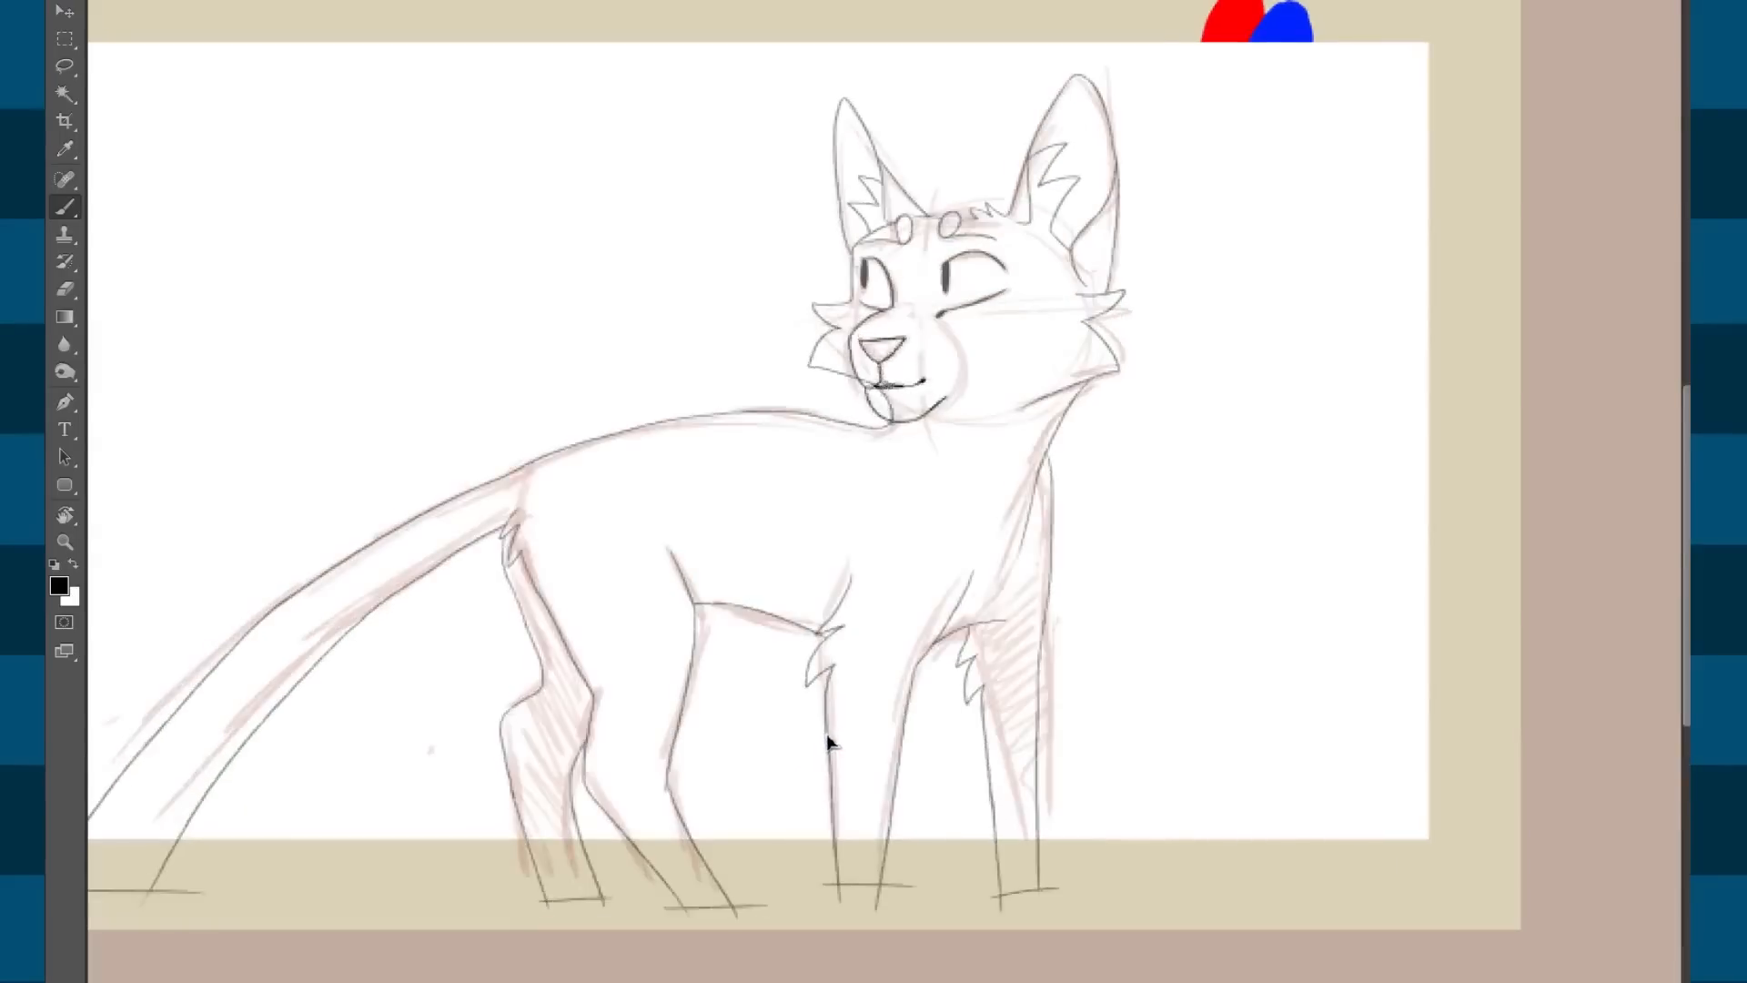
left_click_drag(634, 981, 639, 793)
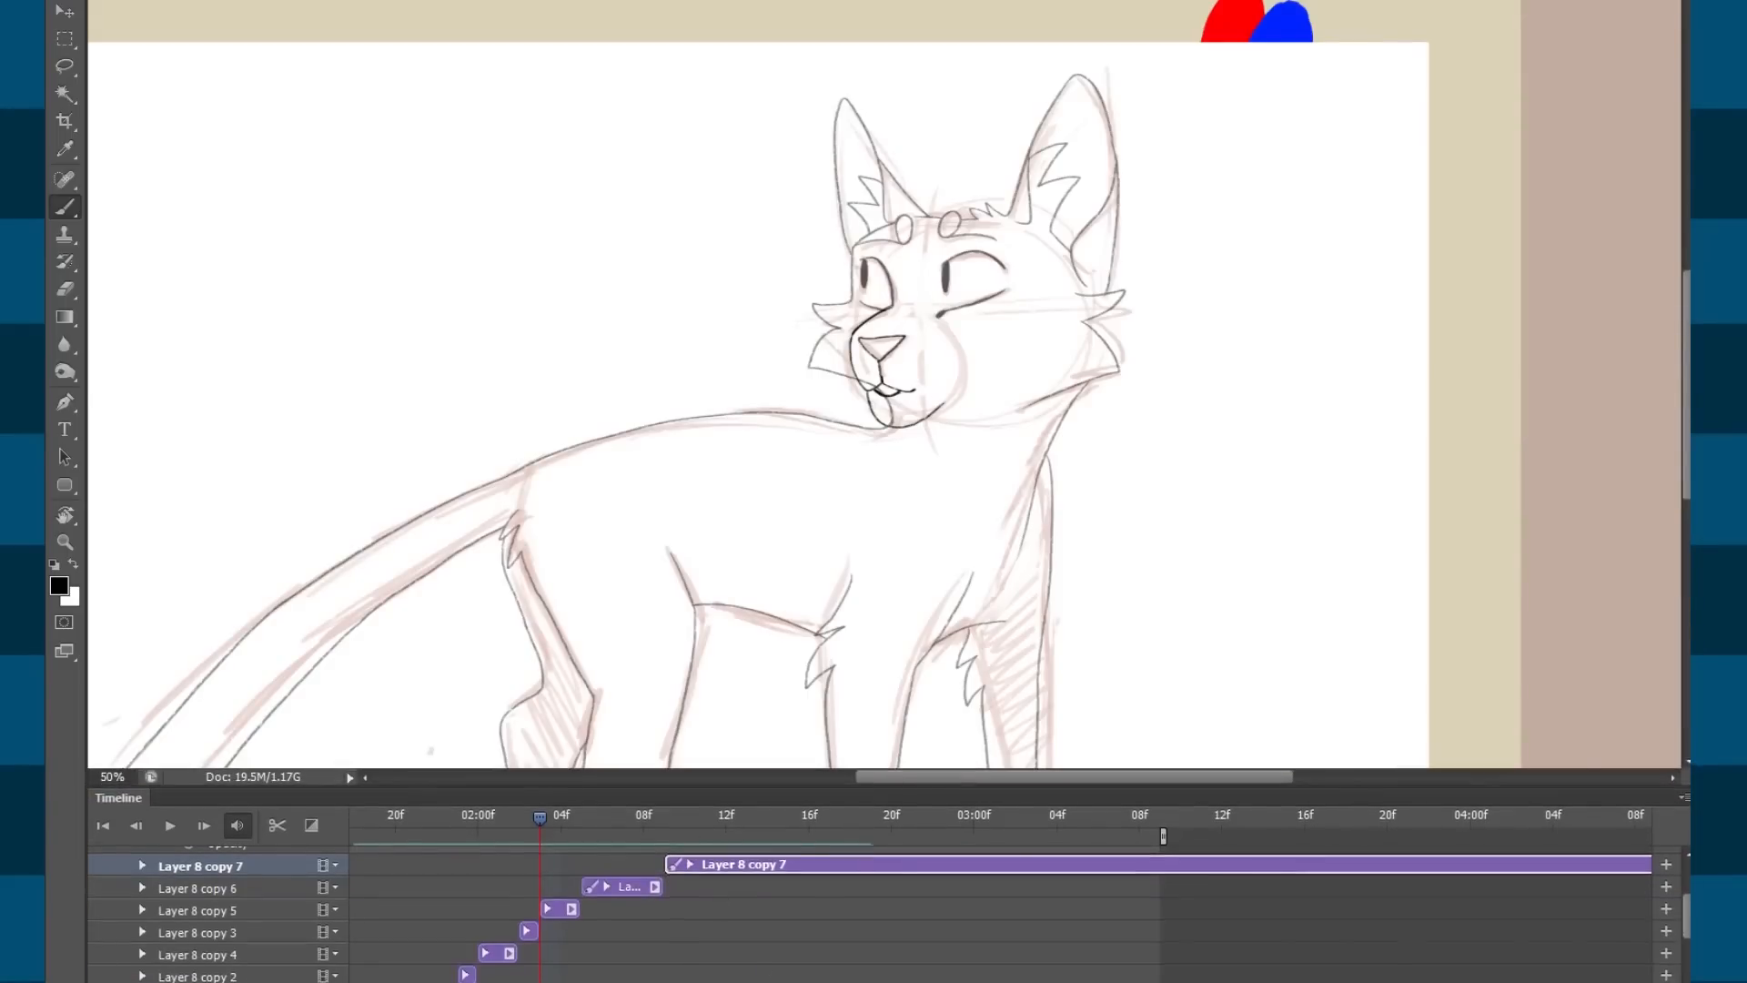
scroll(812, 887, "left", 3)
mouse_move(837, 828)
left_mouse_down()
mouse_move(901, 810)
mouse_move(755, 818)
mouse_move(1089, 817)
mouse_move(869, 823)
left_mouse_up()
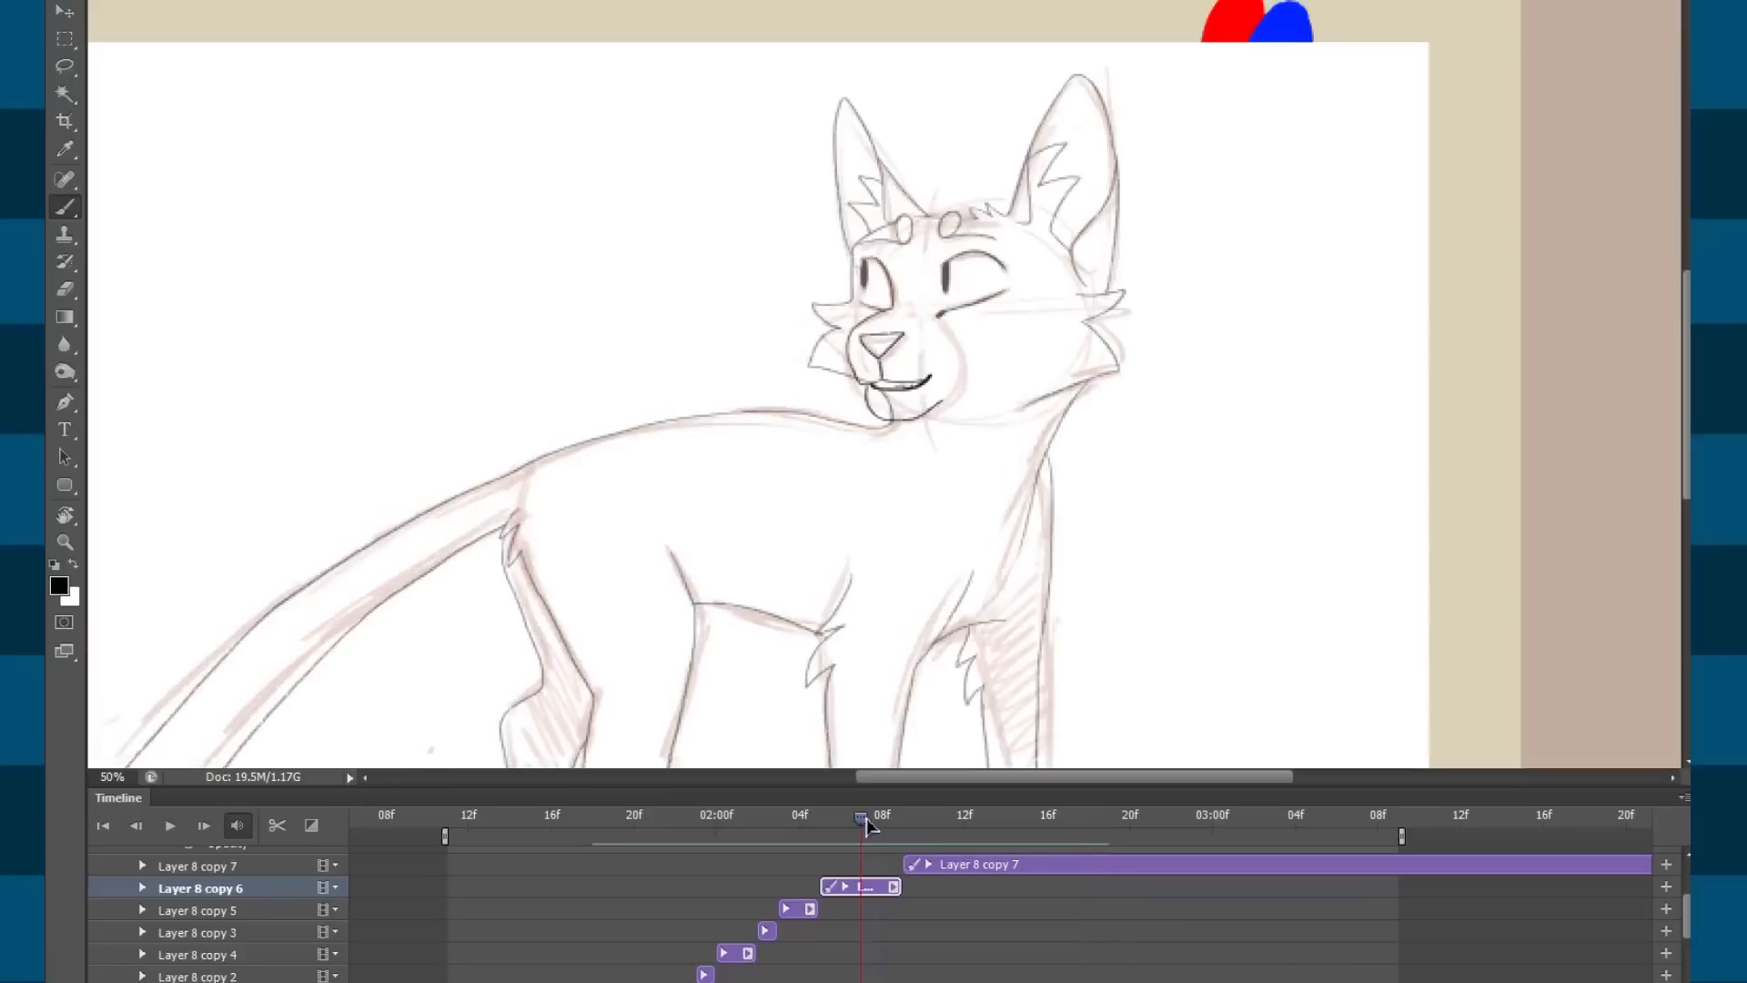
Split off a new Layer 8 copy 8 frame and erase its old nose, mouth and chin lines.
left_click(277, 825)
key("e")
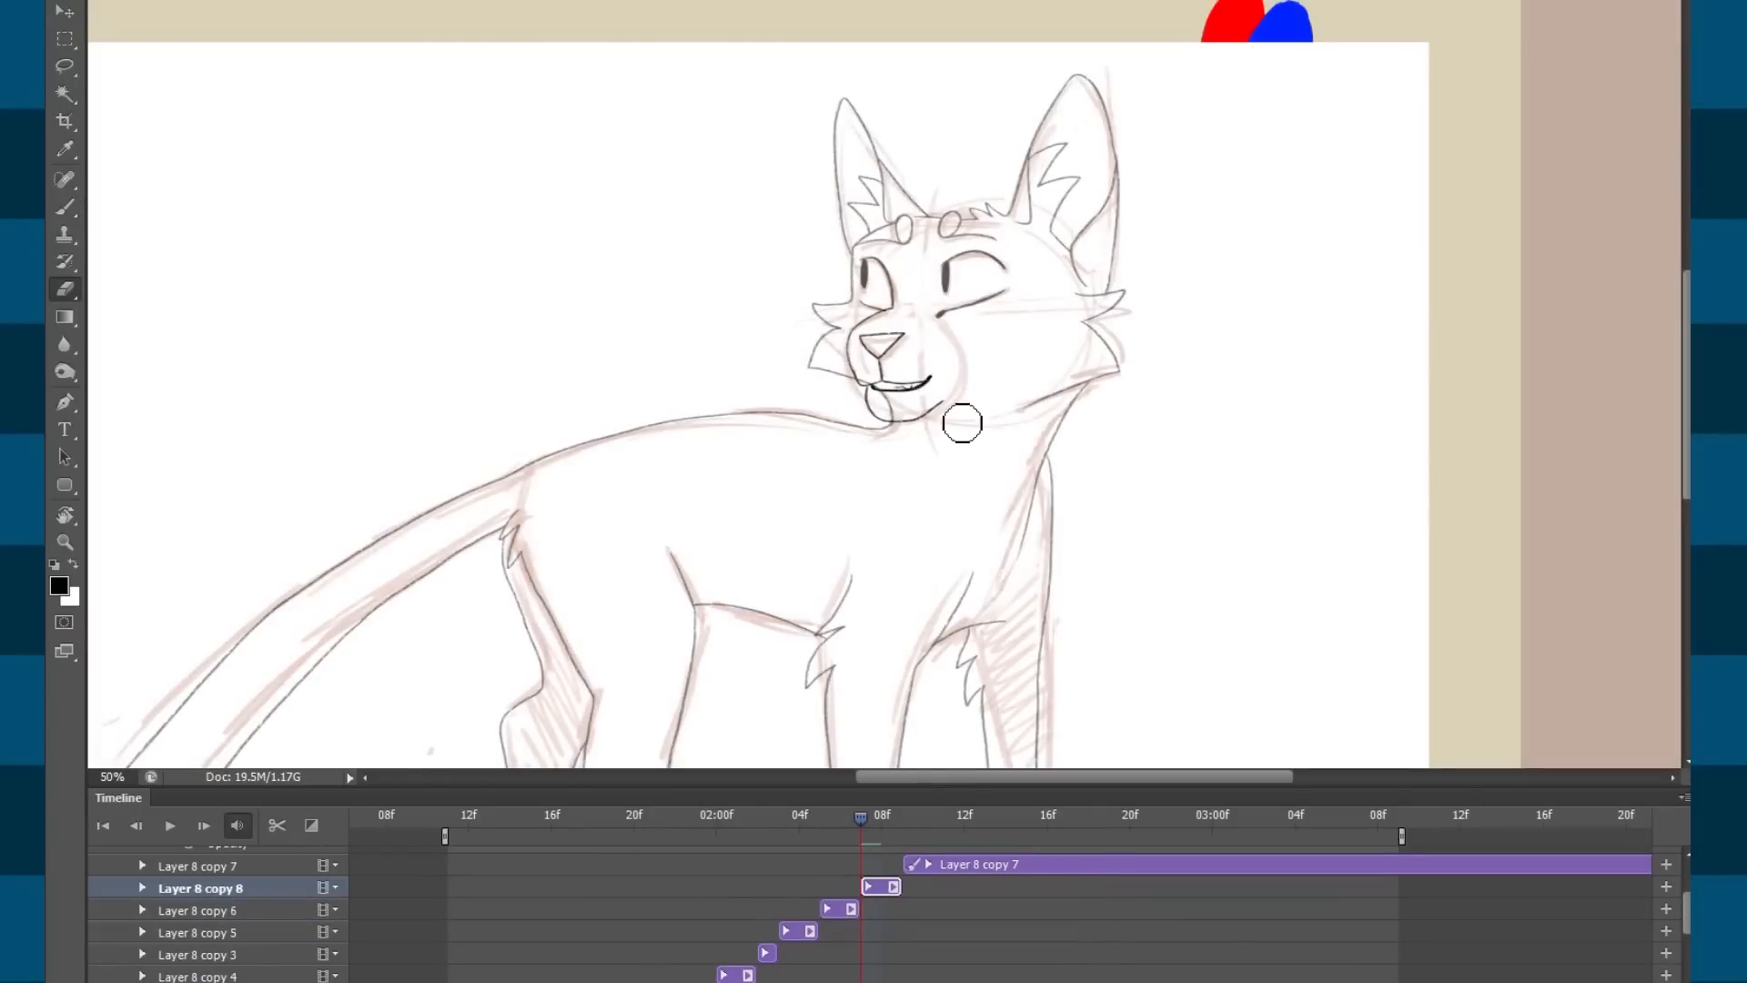
key("ctrl+plus")
key("ctrl+plus")
key("ctrl+plus")
mouse_move(892, 127)
left_mouse_down()
mouse_move(942, 411)
mouse_move(1049, 492)
left_mouse_up()
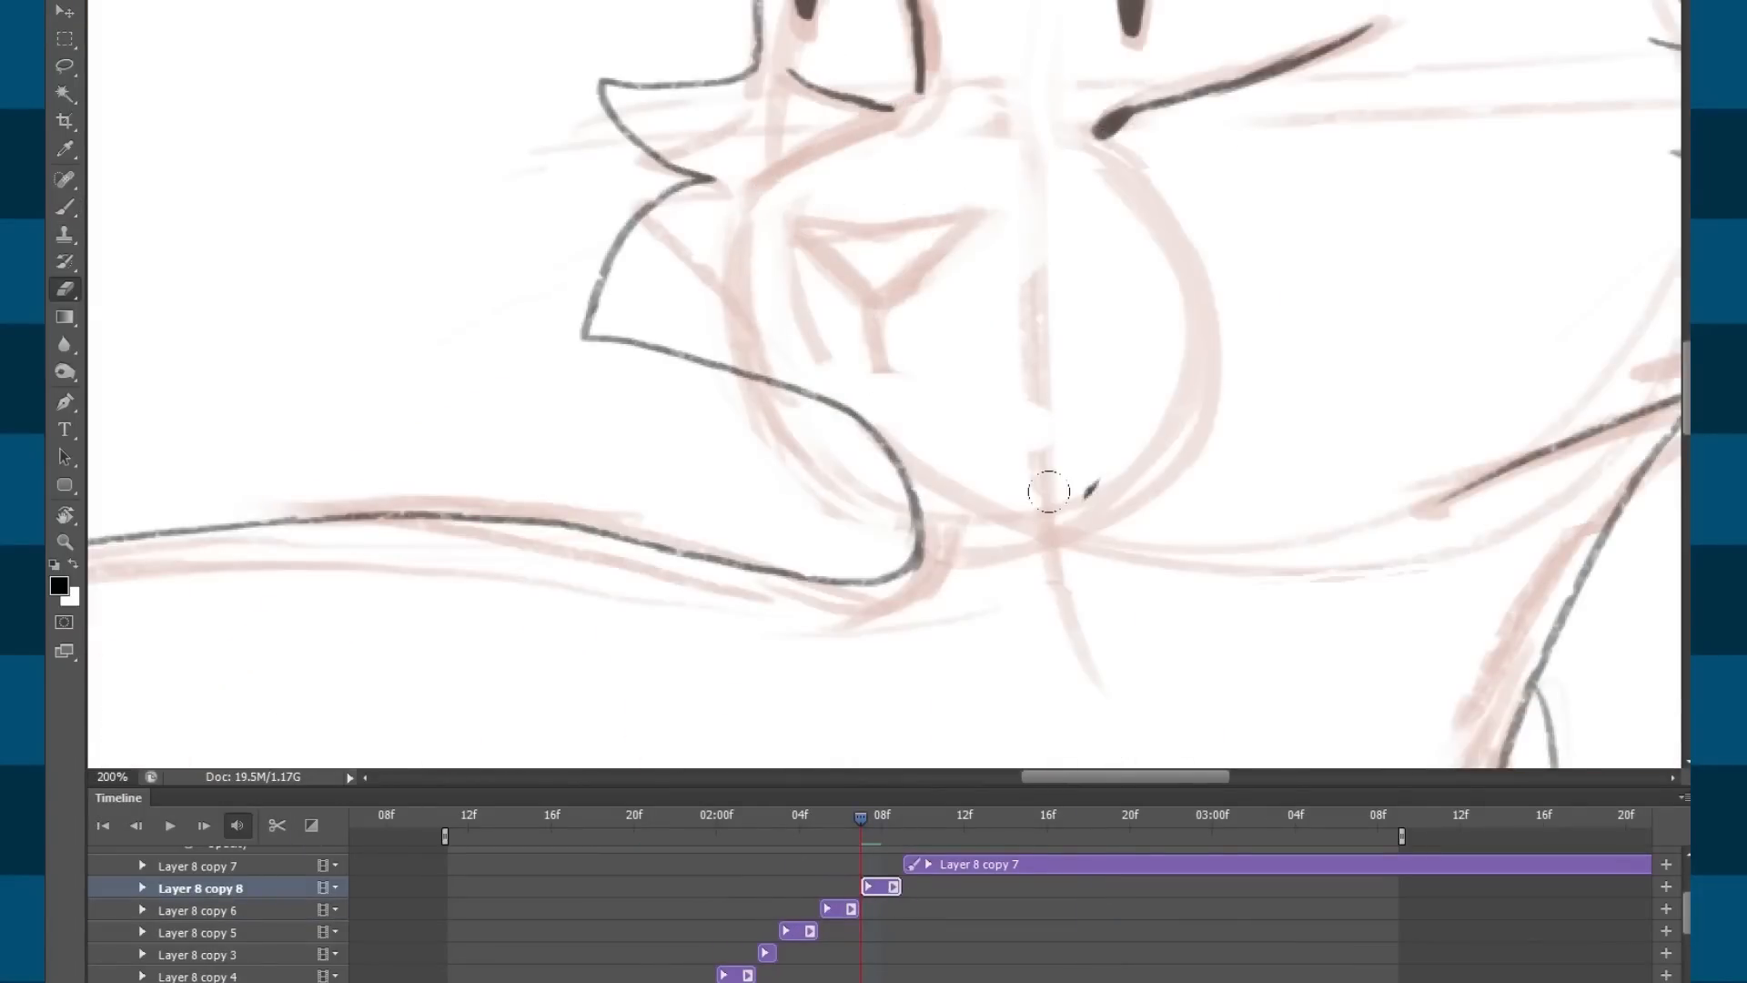
left_click_drag(1061, 564, 1115, 642)
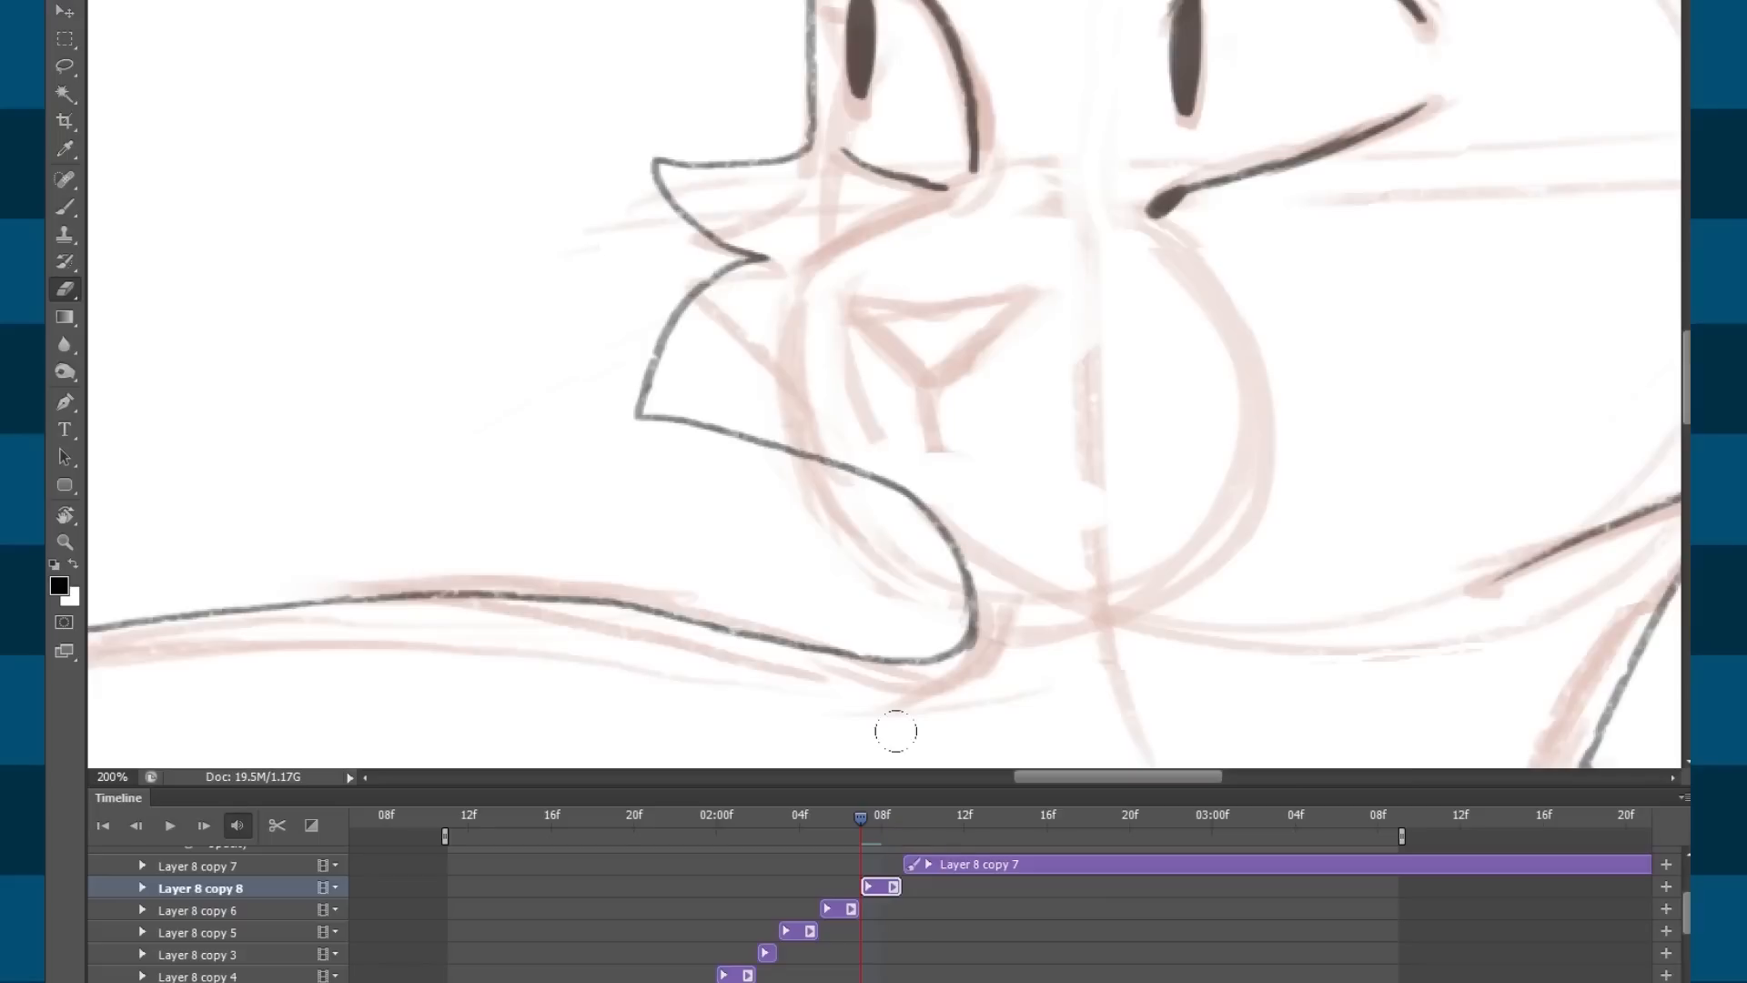
key("b")
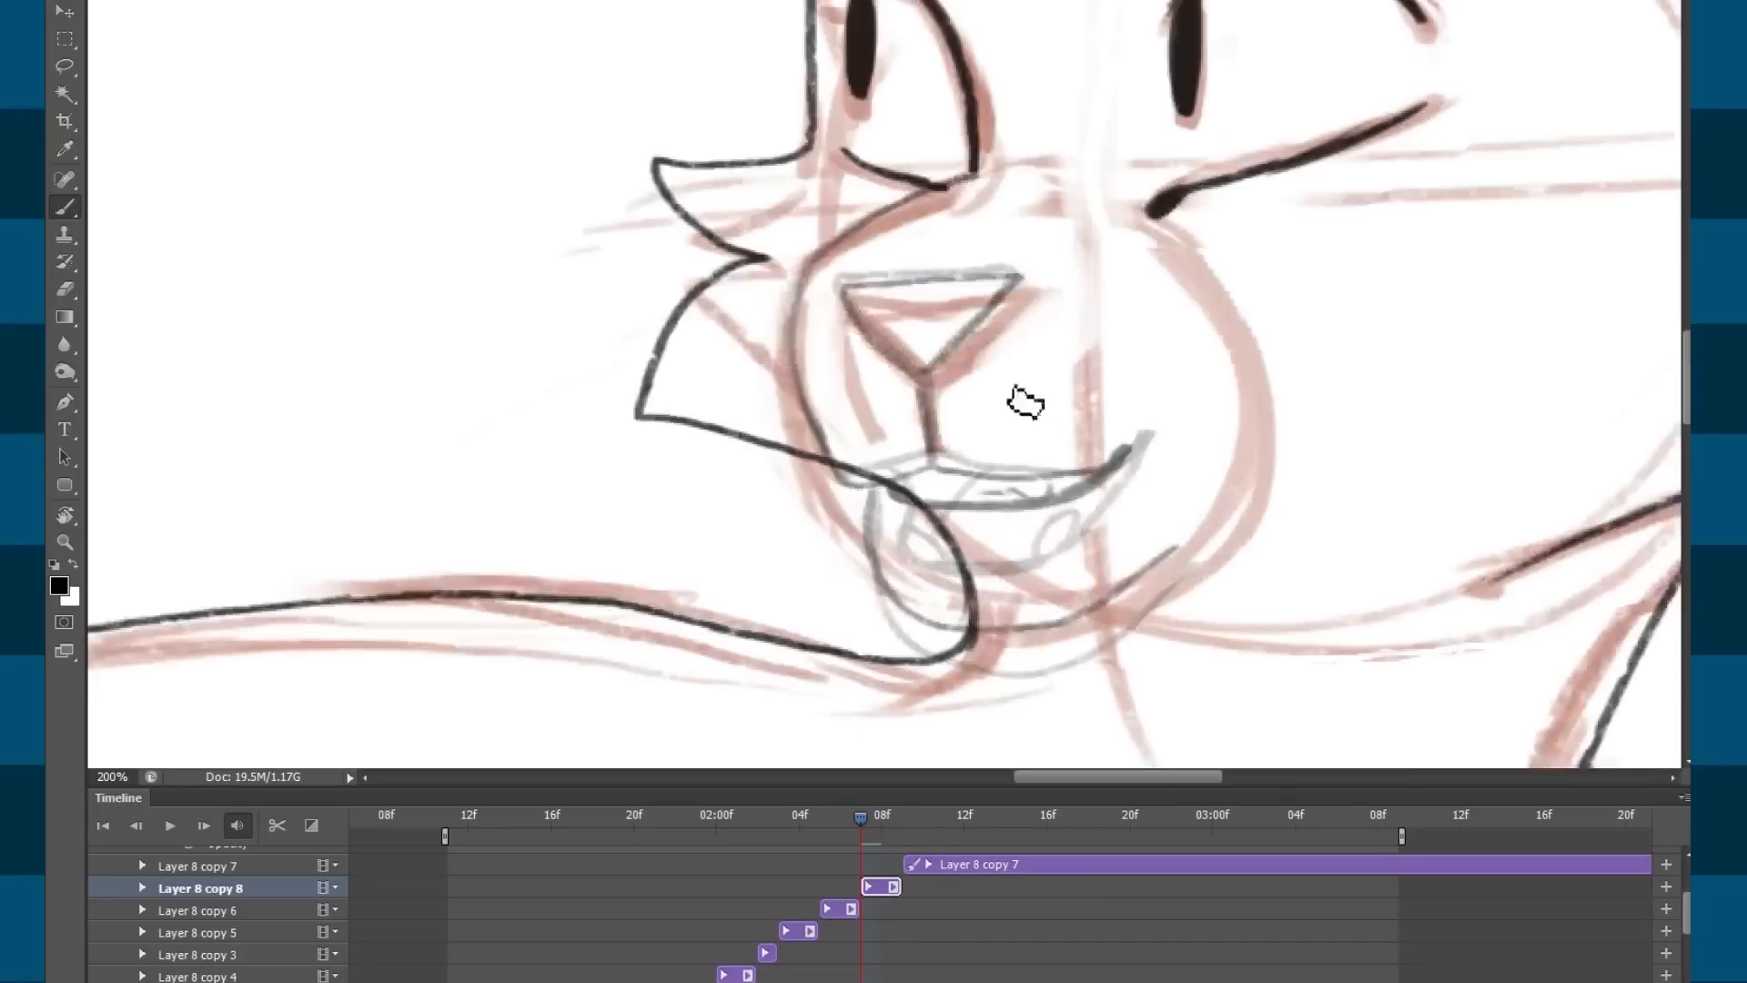
left_click_drag(1287, 367, 1237, 359)
left_click_drag(929, 376, 908, 361)
mouse_move(874, 441)
left_mouse_down()
mouse_move(853, 434)
mouse_move(974, 456)
mouse_move(1050, 410)
left_mouse_up()
Ink the new nose, extend the cheek line past it, and draw the mouth corner and tooth.
mouse_move(760, 261)
left_mouse_down()
mouse_move(889, 254)
mouse_move(850, 346)
left_mouse_up()
mouse_move(755, 253)
left_mouse_down()
mouse_move(793, 337)
mouse_move(838, 371)
mouse_move(851, 435)
mouse_move(823, 456)
mouse_move(753, 456)
mouse_move(714, 328)
left_mouse_up()
mouse_move(728, 389)
left_mouse_down()
mouse_move(713, 243)
mouse_move(851, 160)
left_mouse_up()
mouse_move(1048, 423)
left_mouse_down()
mouse_move(1004, 393)
mouse_move(951, 453)
mouse_move(899, 475)
left_mouse_up()
mouse_move(758, 418)
left_mouse_down()
mouse_move(773, 461)
mouse_move(822, 499)
mouse_move(932, 466)
mouse_move(943, 441)
mouse_move(896, 484)
mouse_move(813, 504)
left_mouse_up()
key("e")
key("b")
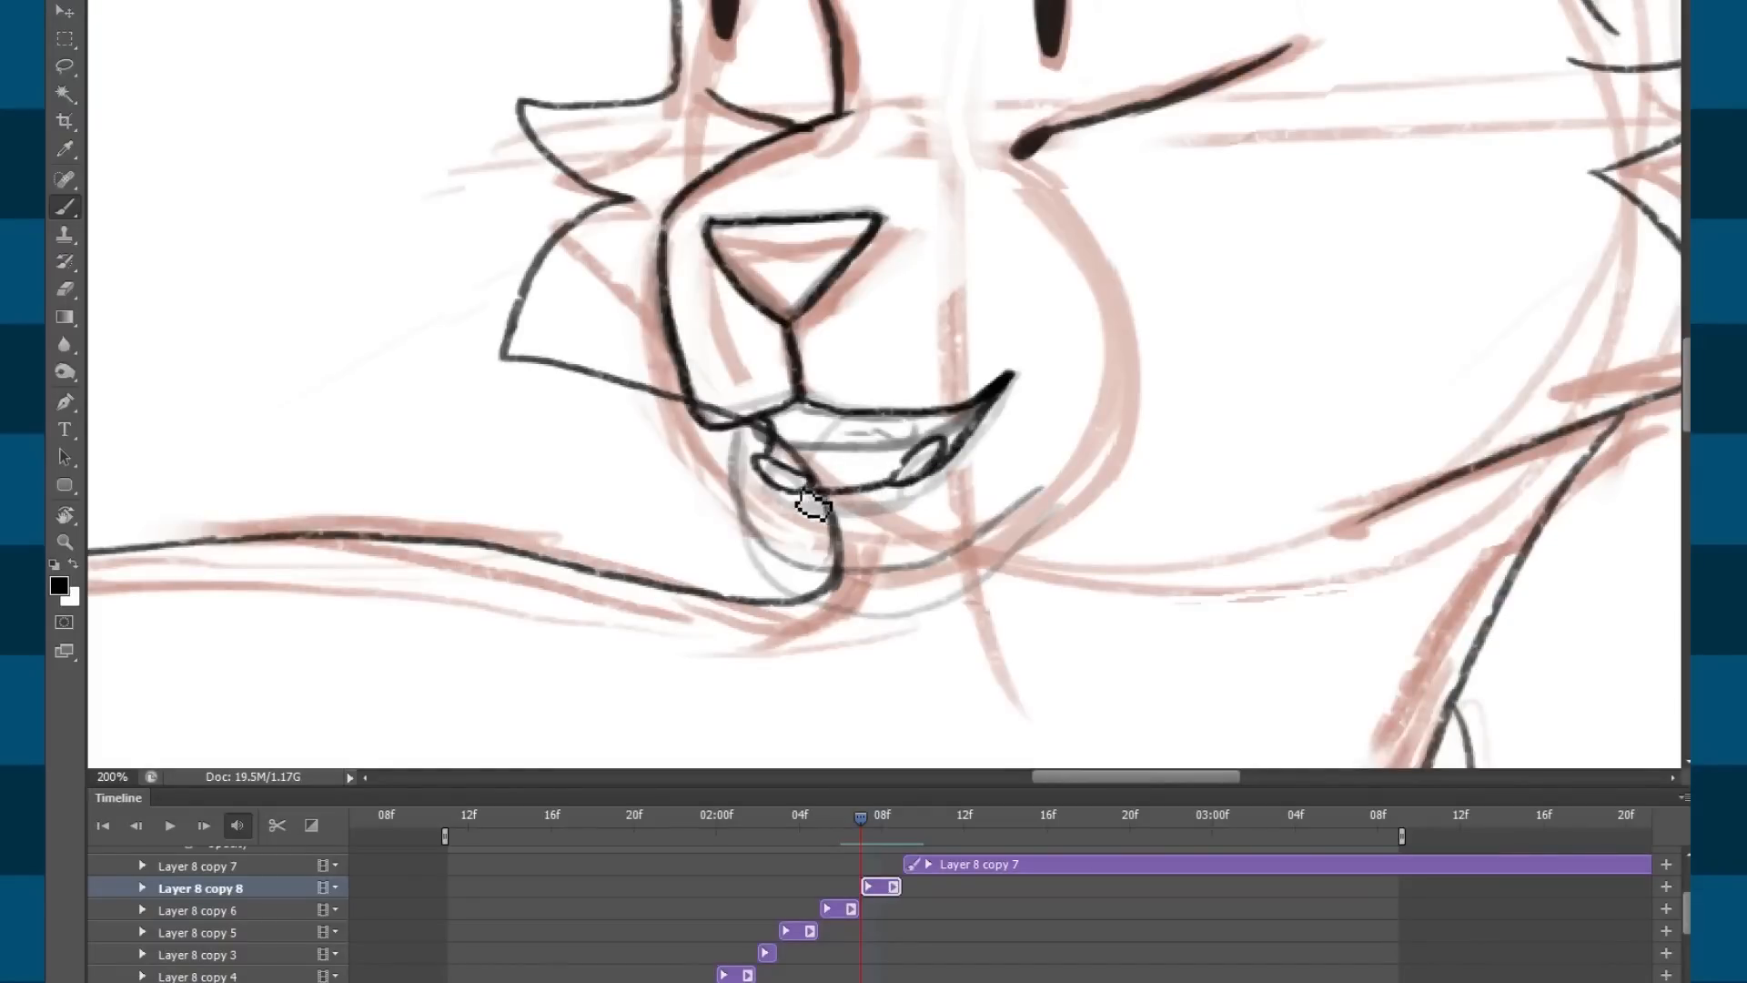
mouse_move(809, 421)
left_mouse_down()
mouse_move(839, 423)
mouse_move(738, 447)
mouse_move(760, 577)
mouse_move(780, 590)
mouse_move(906, 601)
mouse_move(986, 576)
mouse_move(1045, 518)
left_mouse_up()
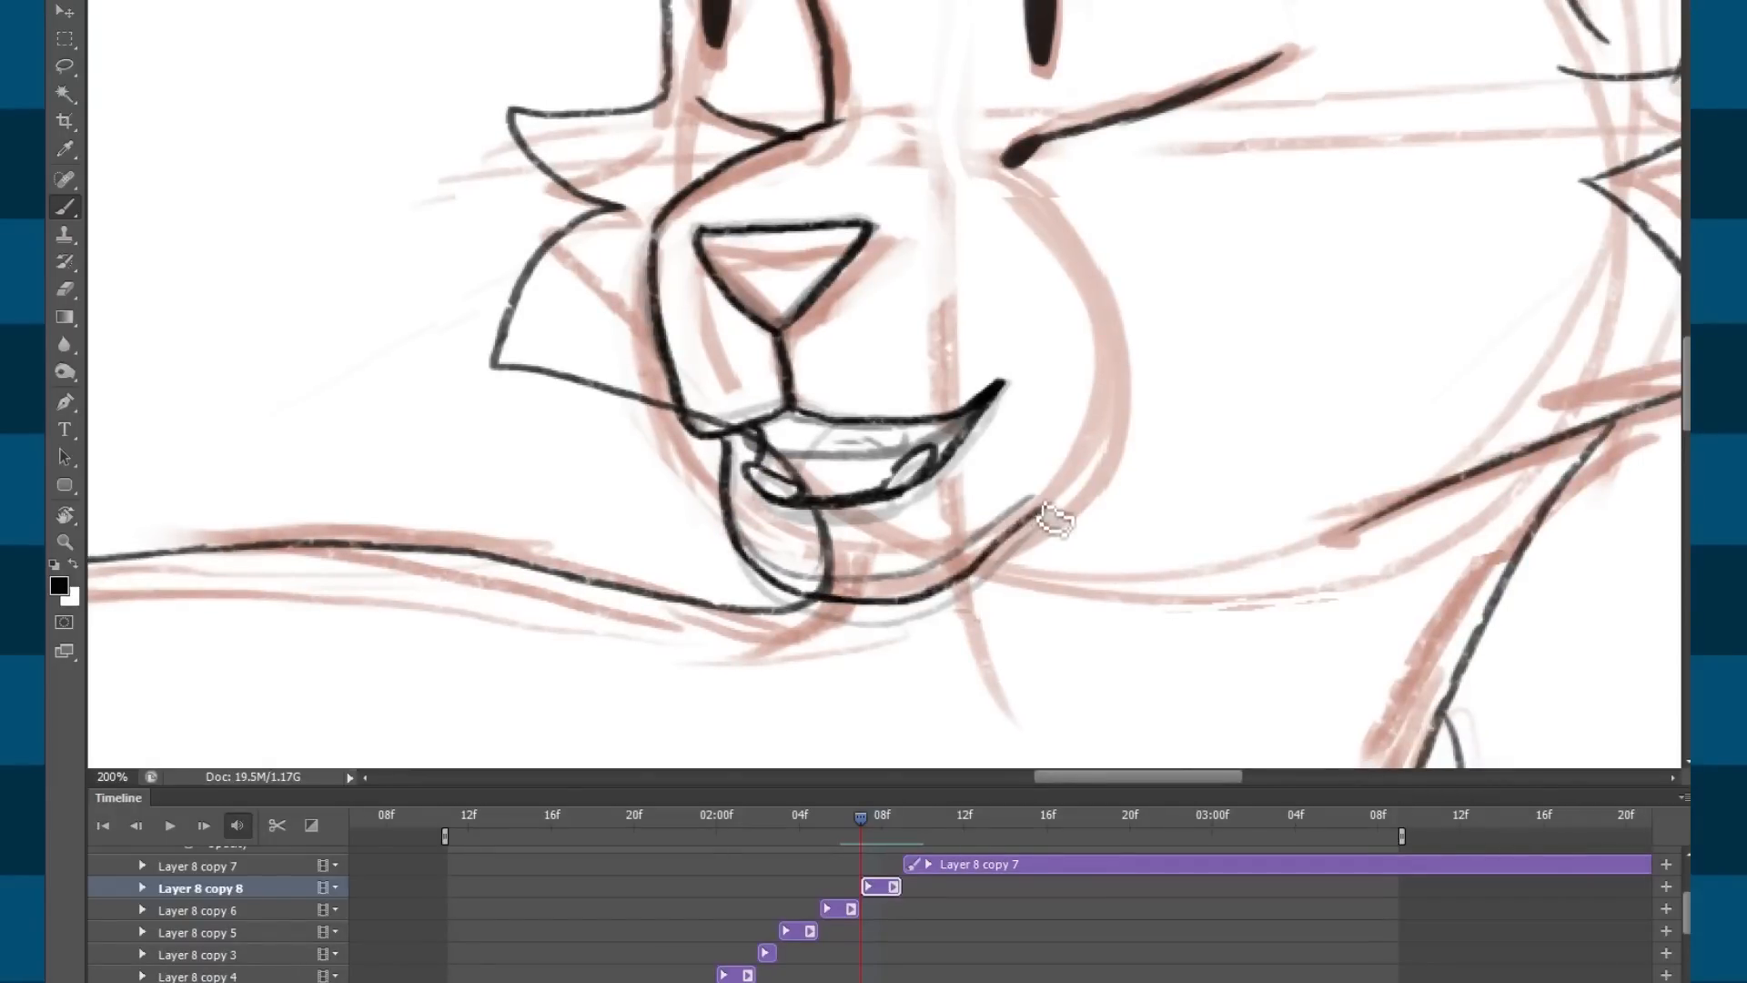
mouse_move(807, 431)
left_mouse_down()
mouse_move(832, 448)
mouse_move(802, 497)
mouse_move(800, 468)
left_mouse_up()
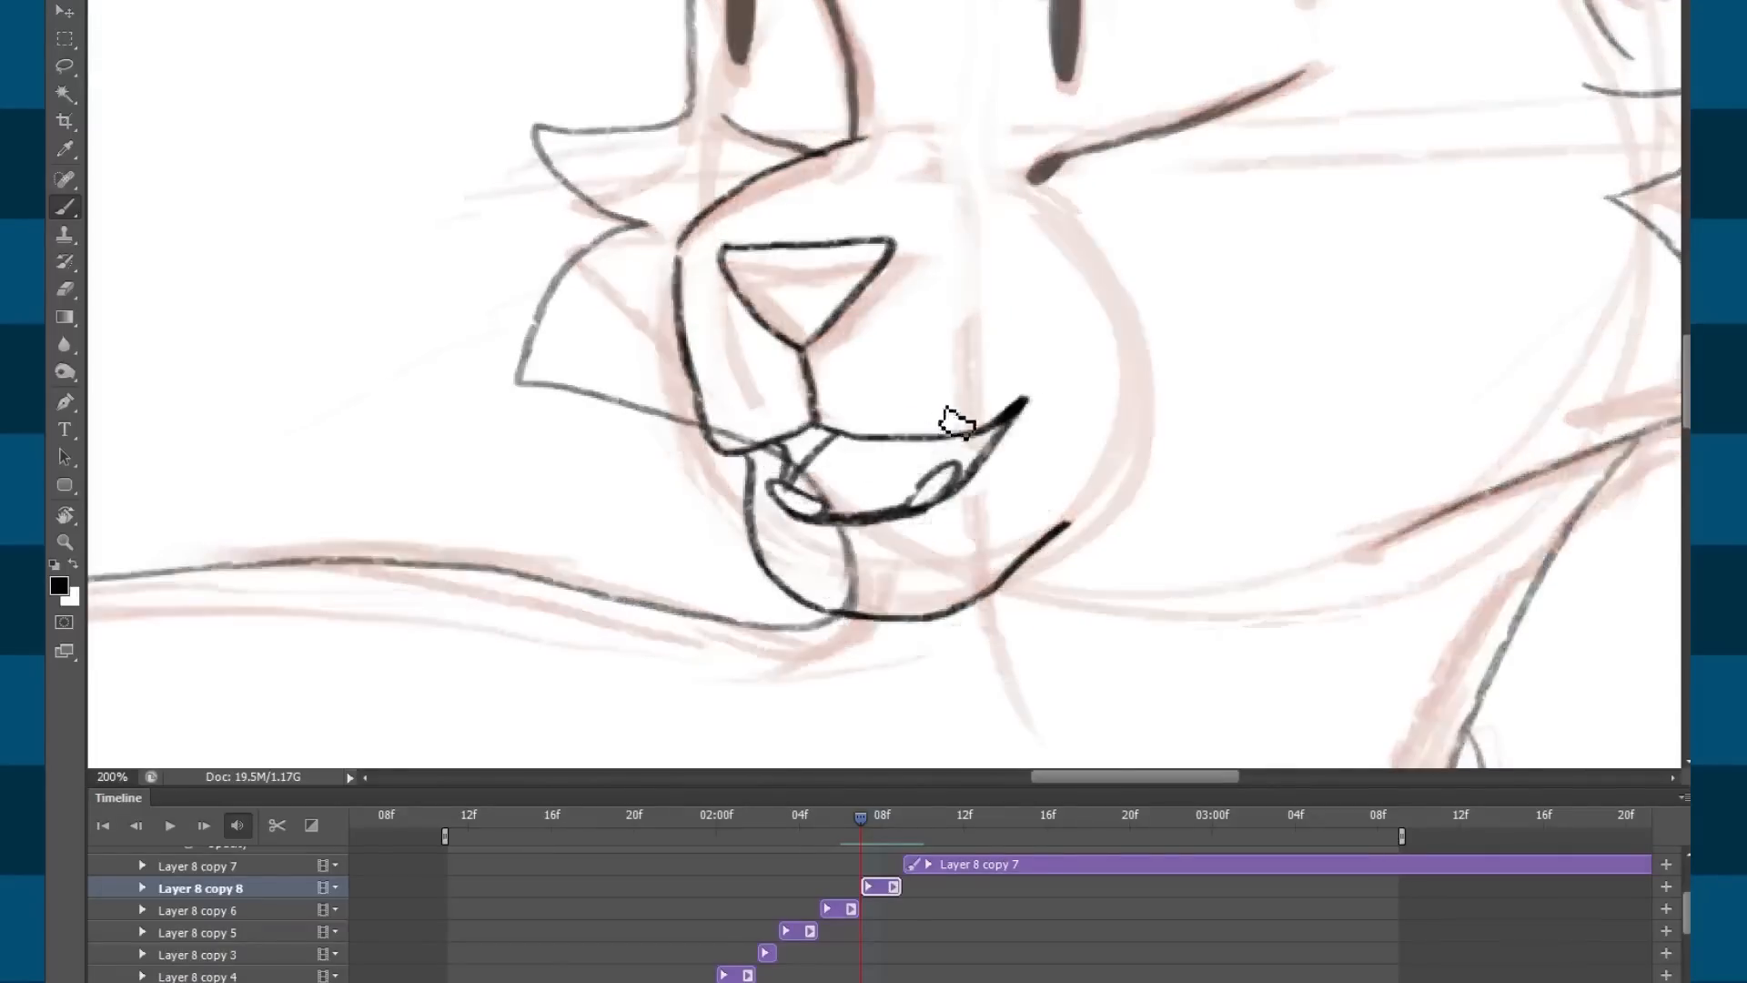
key("ctrl+minus")
key("ctrl+minus")
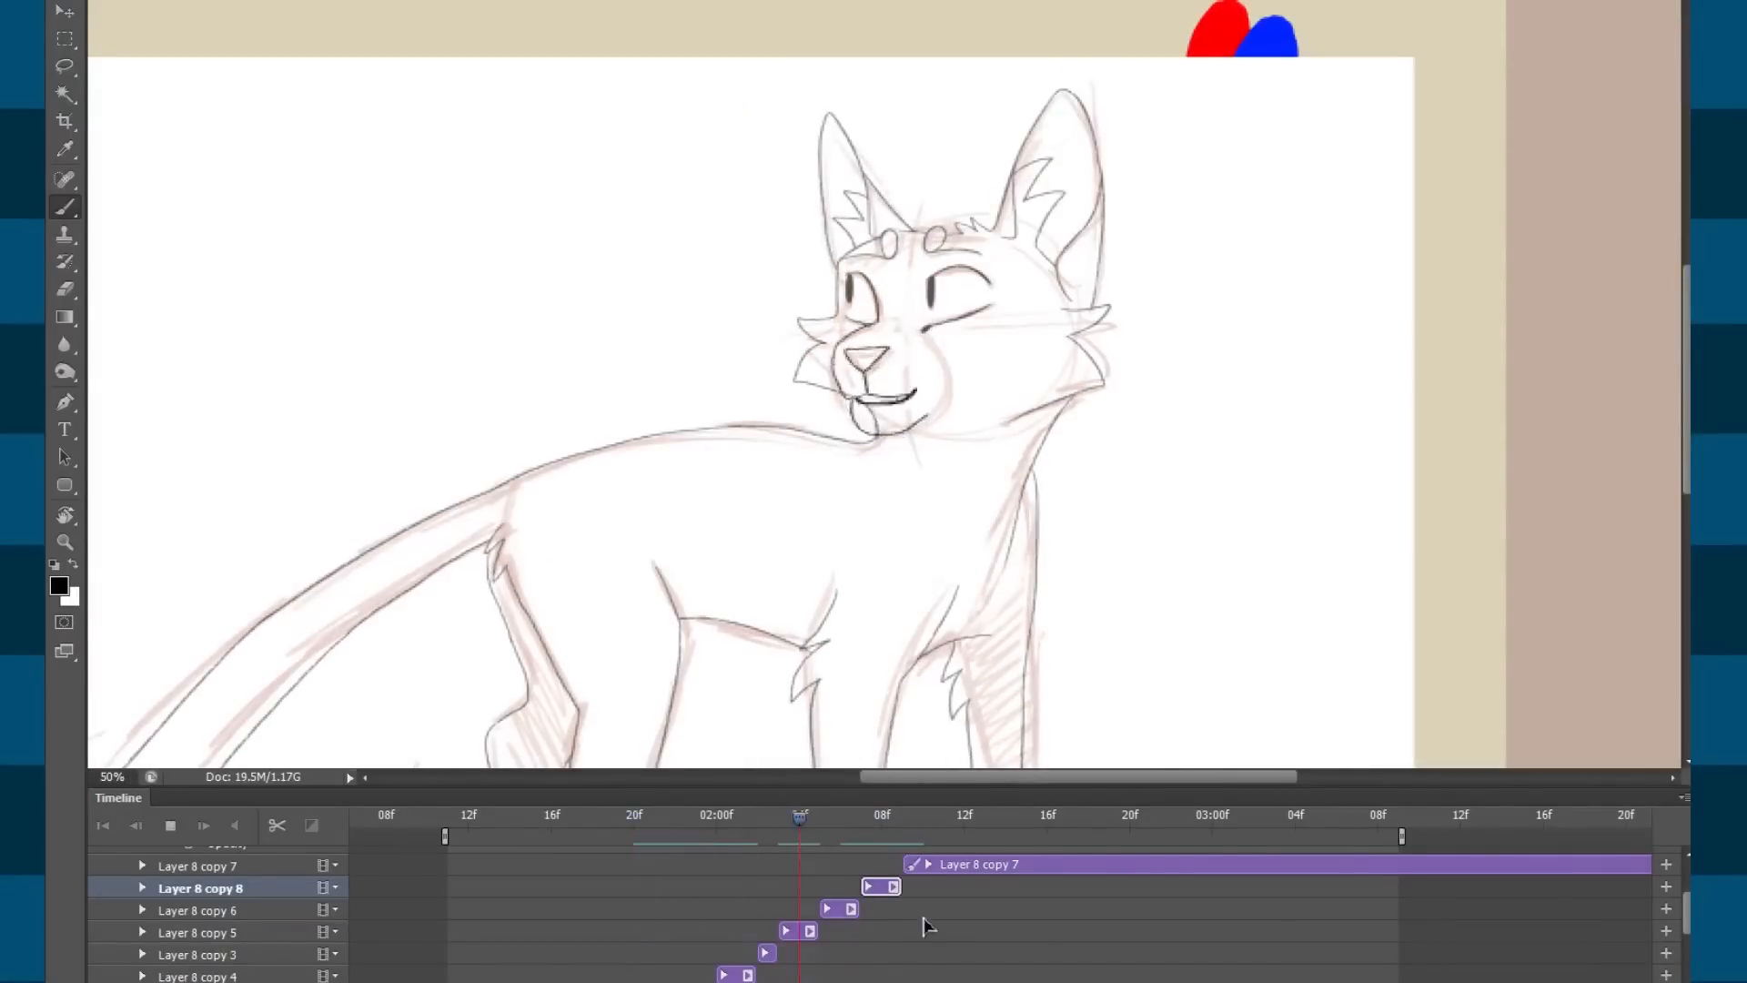
Play and scrub the mouth animation around 02:00f–02:10f to review its timing.
key("space")
left_click(821, 829)
key("space")
key("space")
left_click(859, 828)
key("space")
key("space")
left_click(759, 819)
key("space")
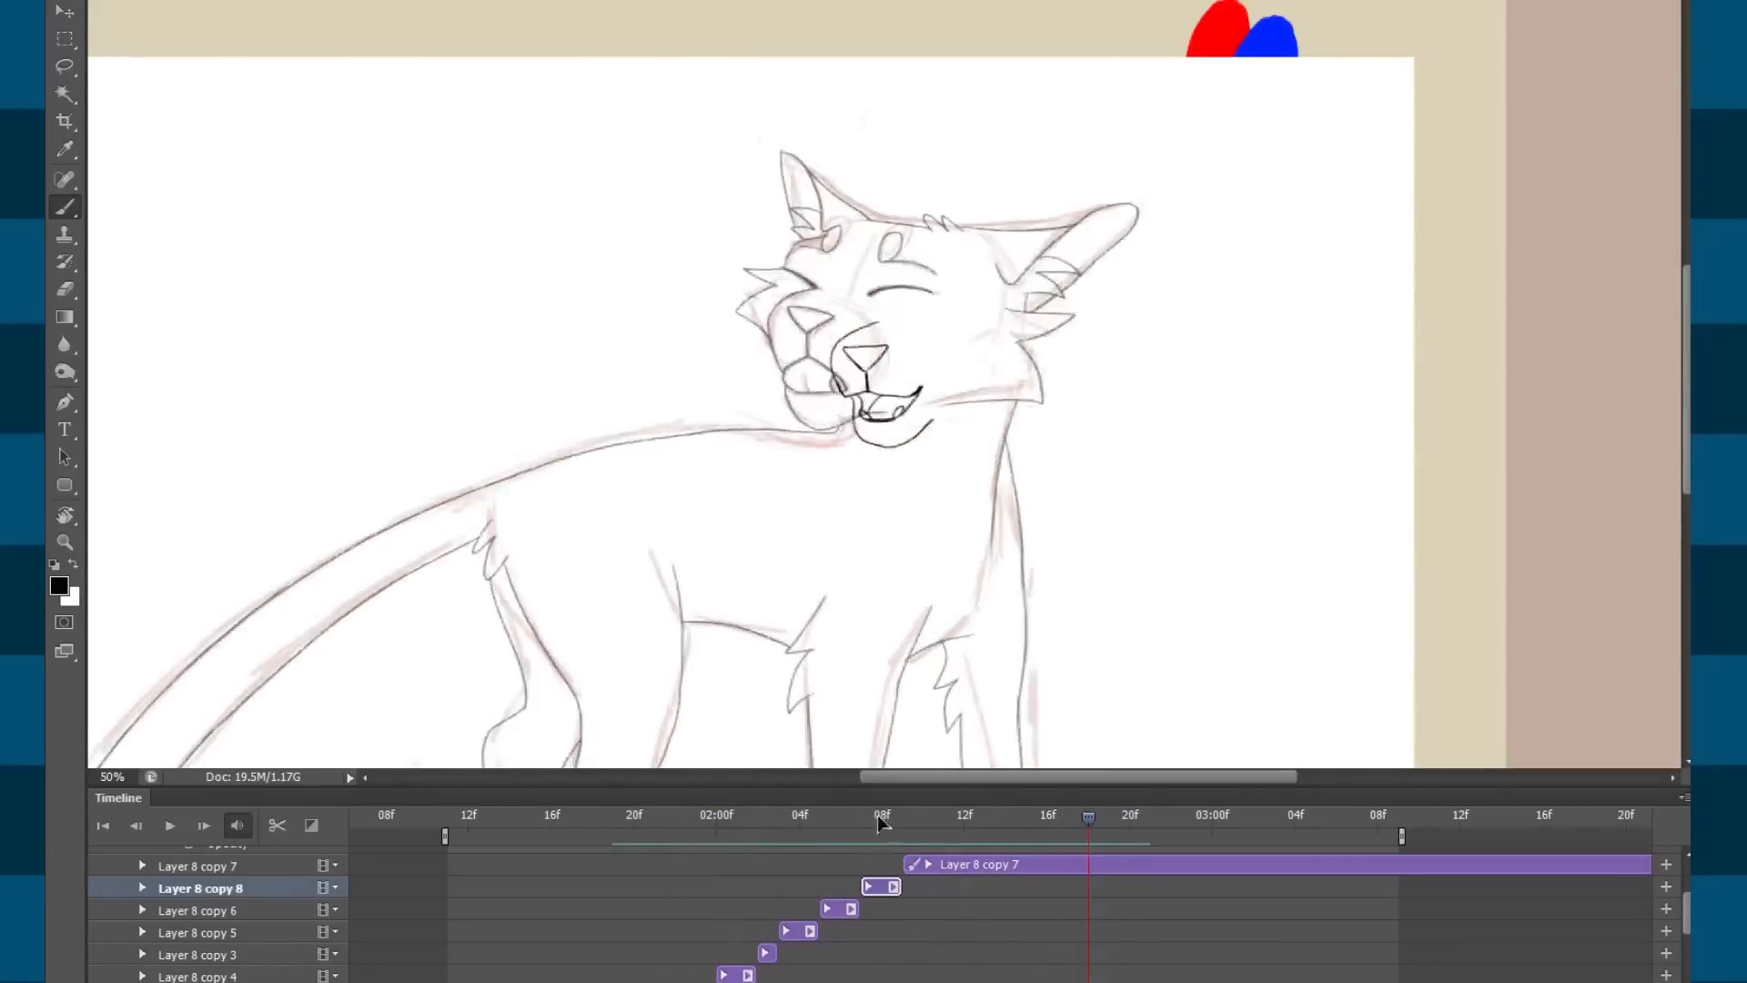
key("space")
left_click(799, 818)
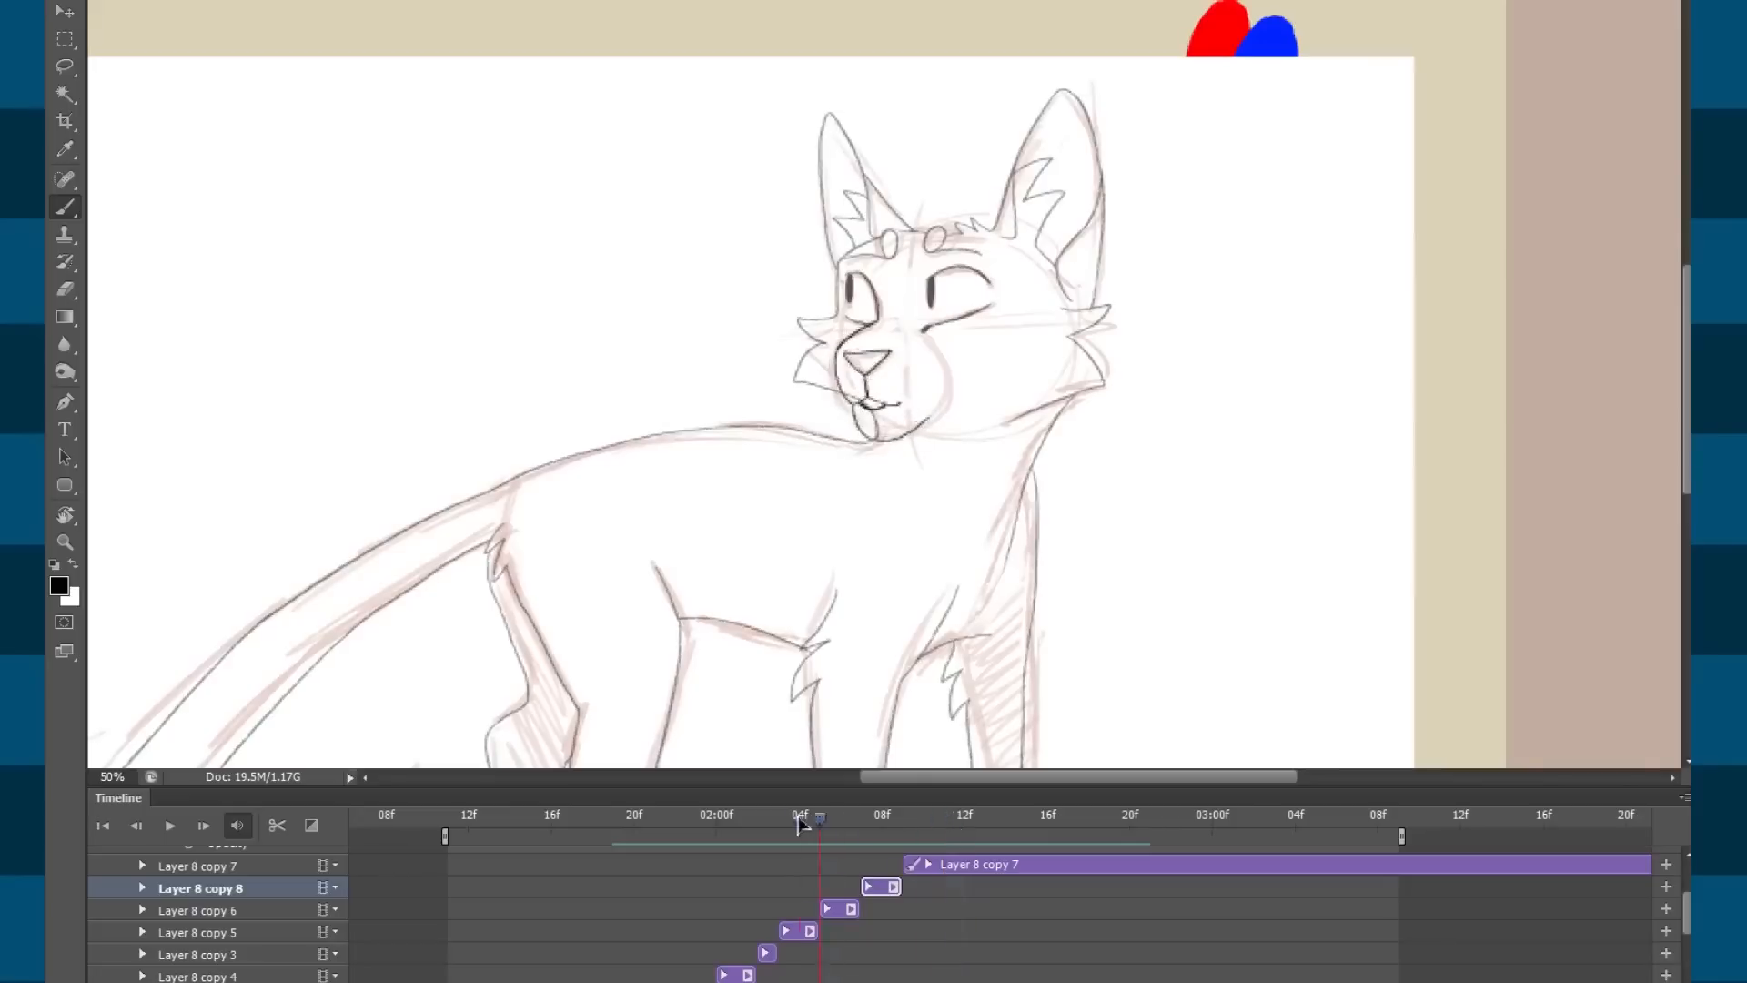
key("space")
key("space")
left_click_drag(719, 822, 648, 826)
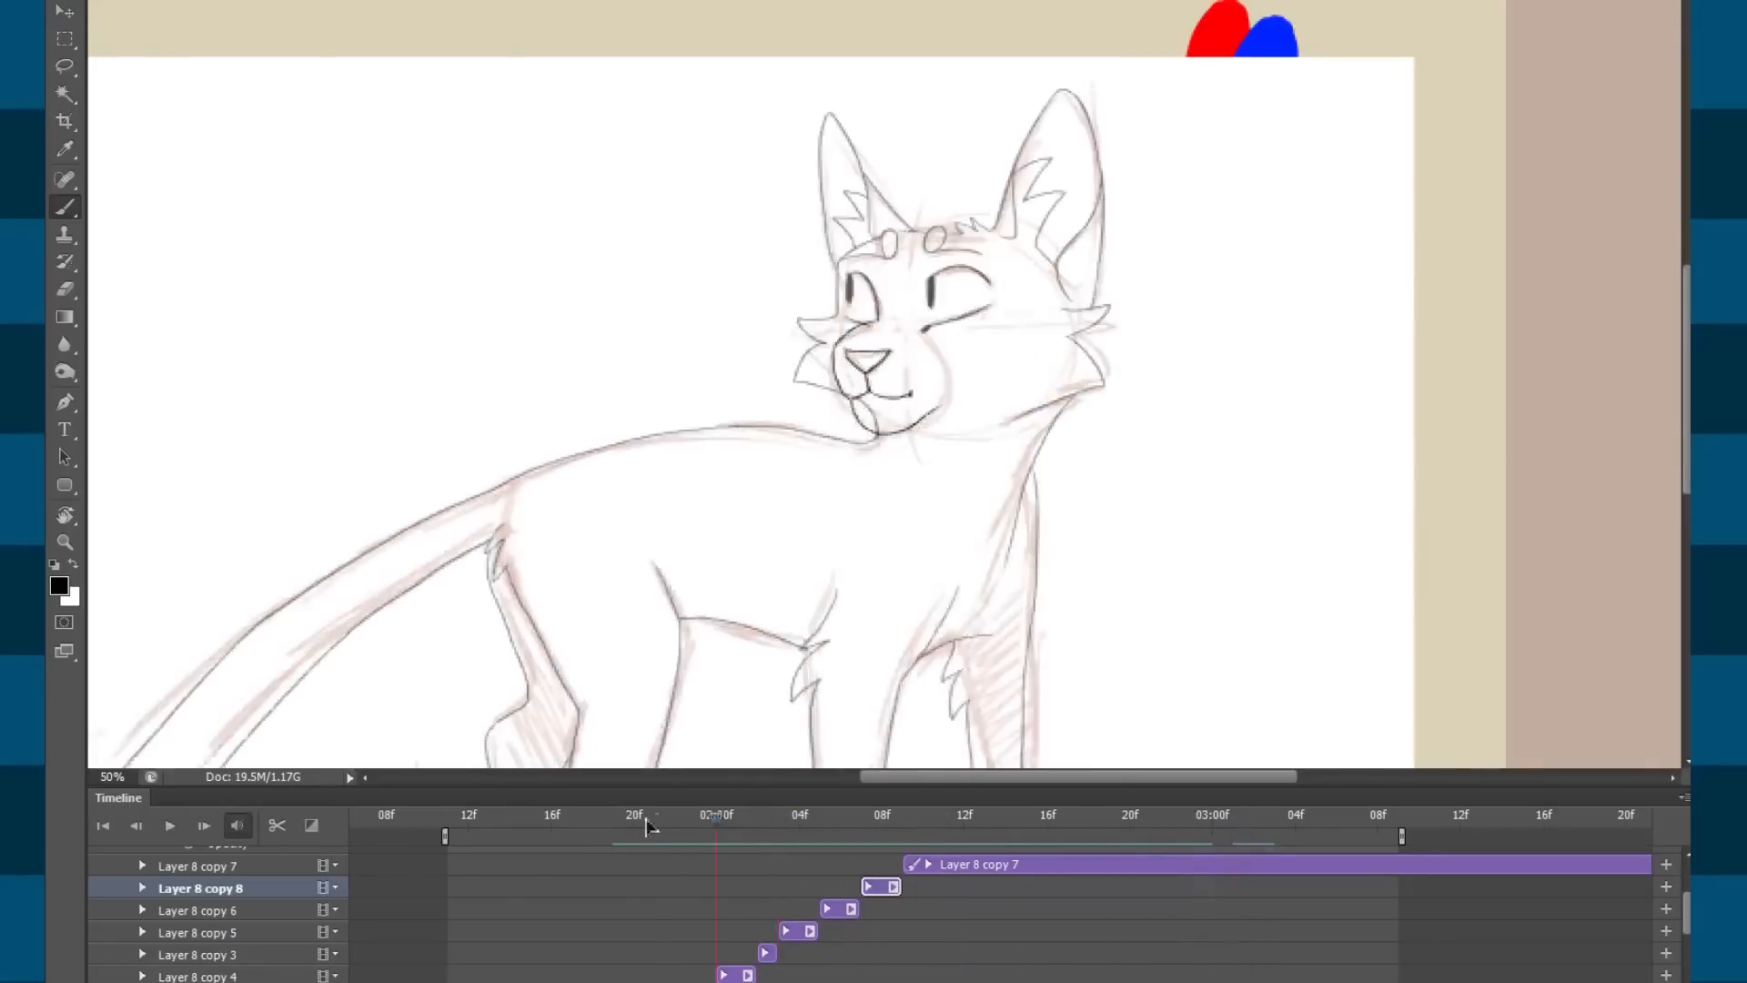
key("space")
left_click_drag(903, 822, 804, 816)
left_click_drag(946, 819, 873, 838)
left_click_drag(641, 848, 968, 827)
Split the Layer 8 copy 7 clip at the playhead and delete its right-hand piece.
left_click(986, 869)
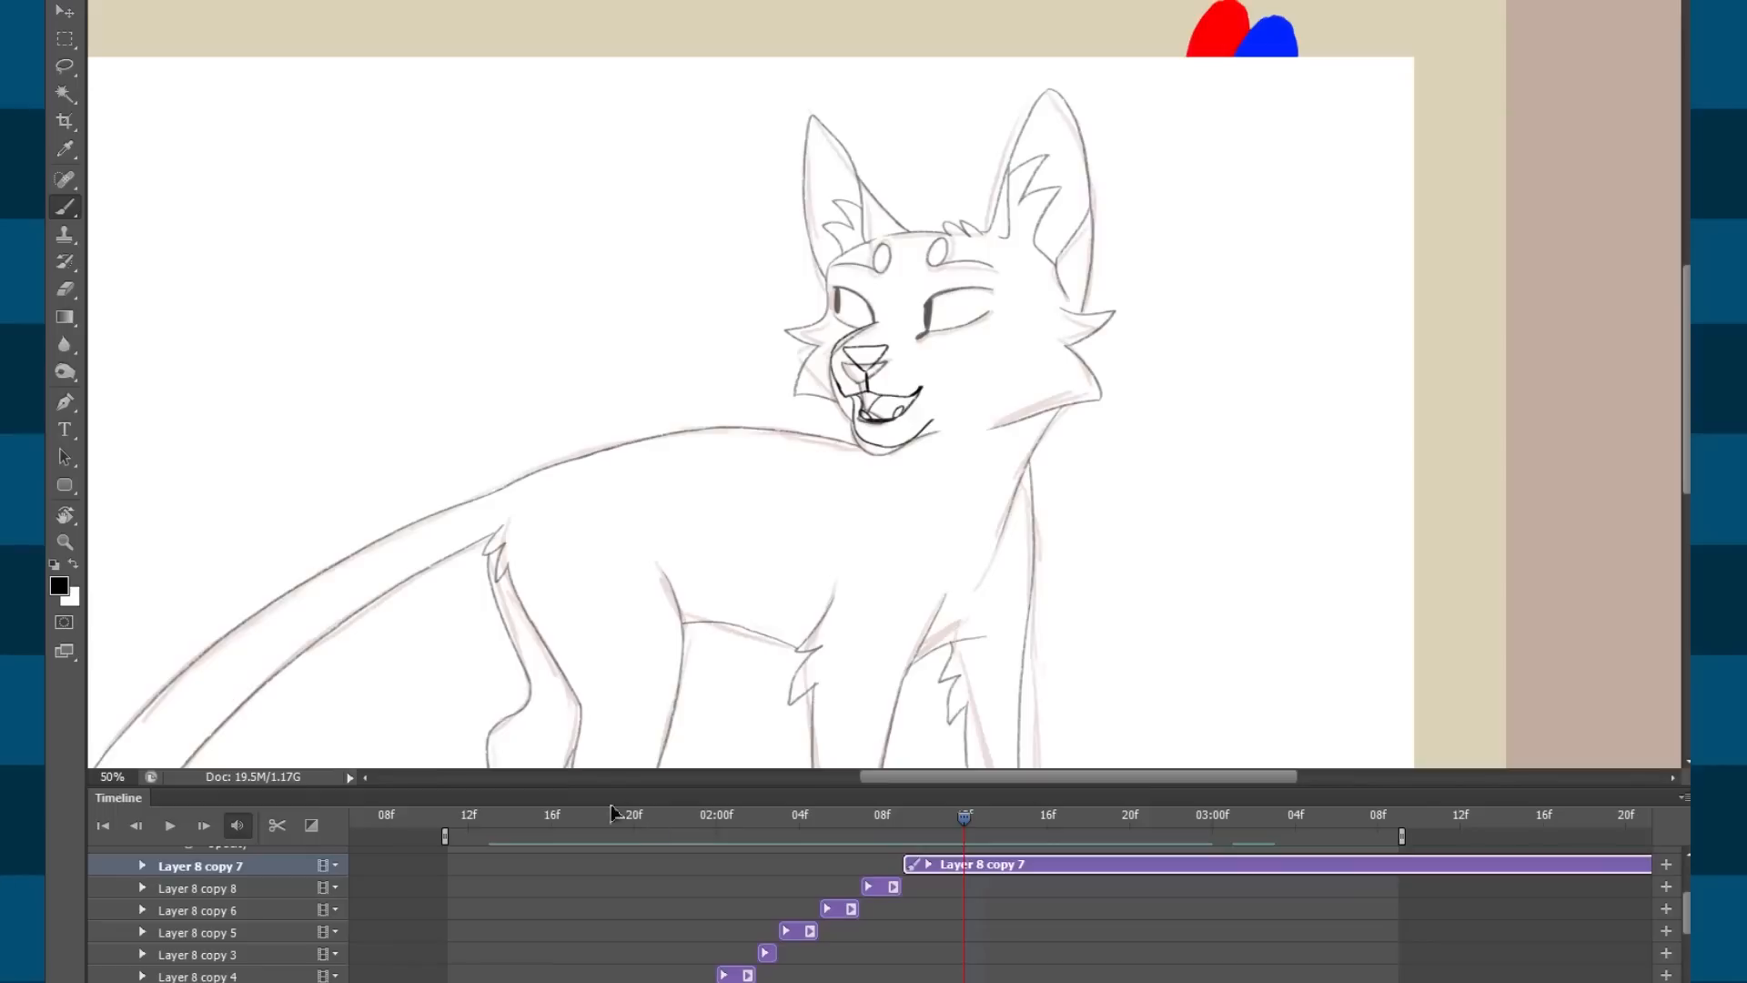
left_click(279, 826)
left_click(1042, 863)
key("Delete")
mouse_move(962, 819)
left_mouse_down()
mouse_move(812, 830)
mouse_move(942, 826)
left_mouse_up()
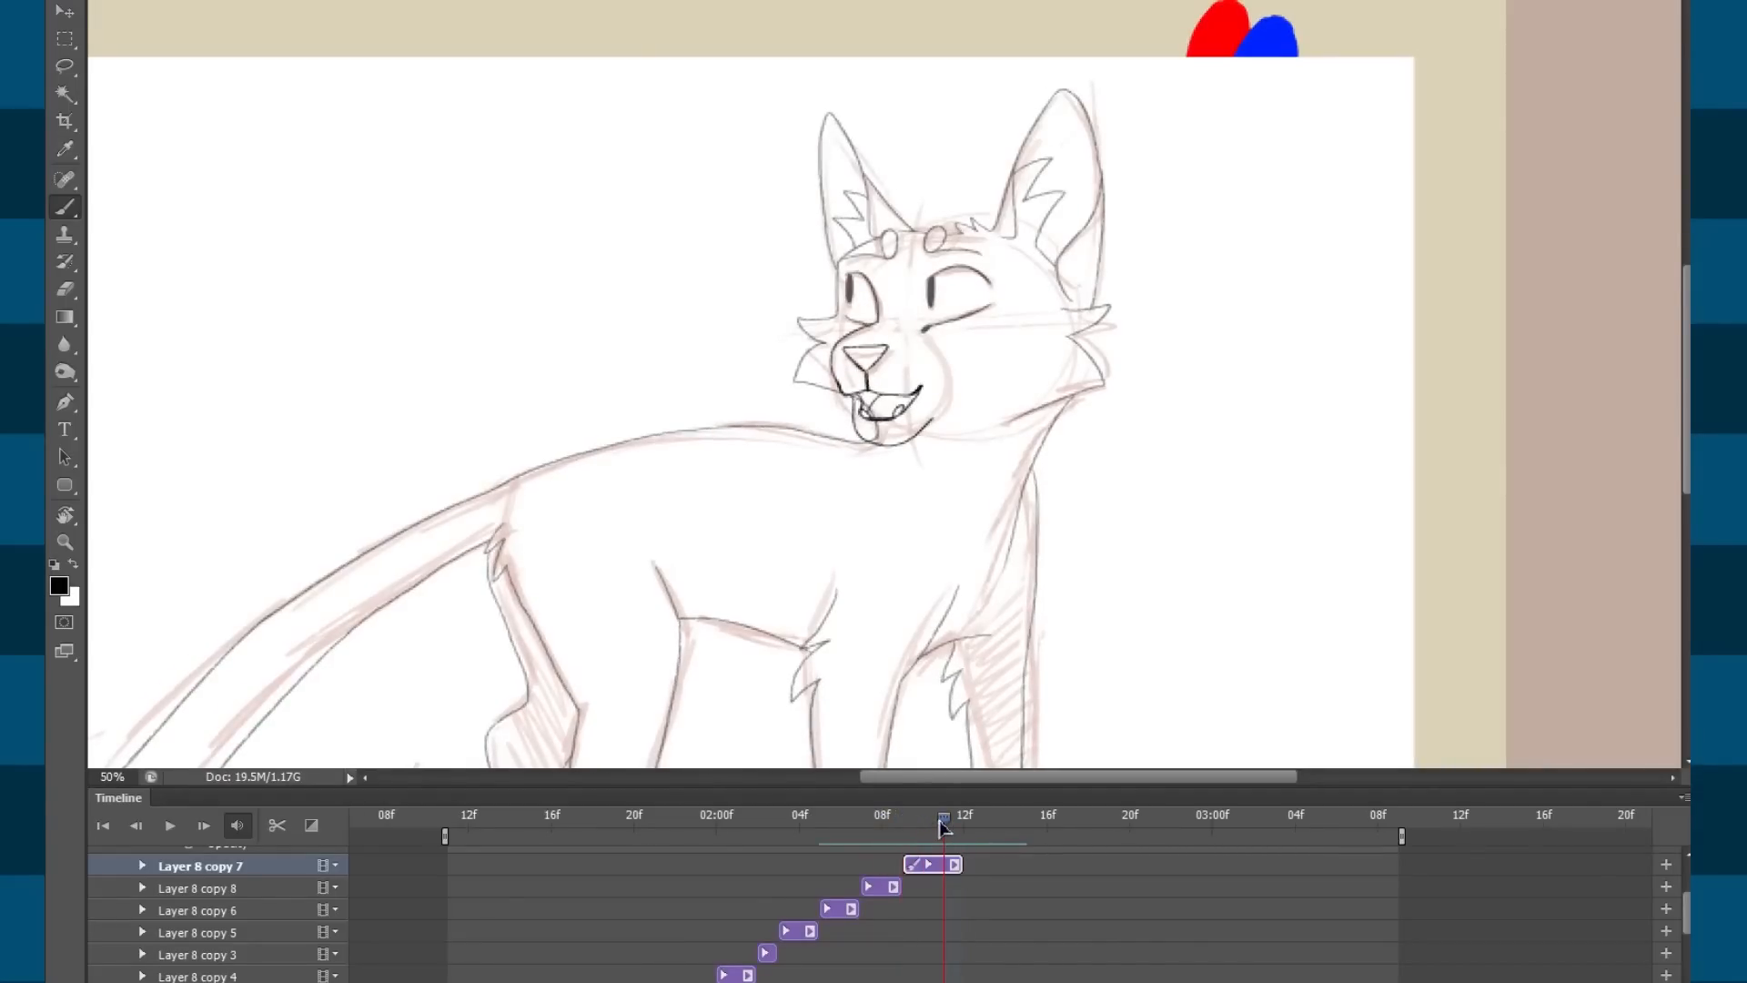
Erase the old nose, muzzle and mouth lines on the Layer 8 copy 7 frame.
key("ctrl+plus")
key("ctrl+plus")
key("e")
left_click_drag(812, 296, 848, 495)
left_click_drag(862, 314, 987, 512)
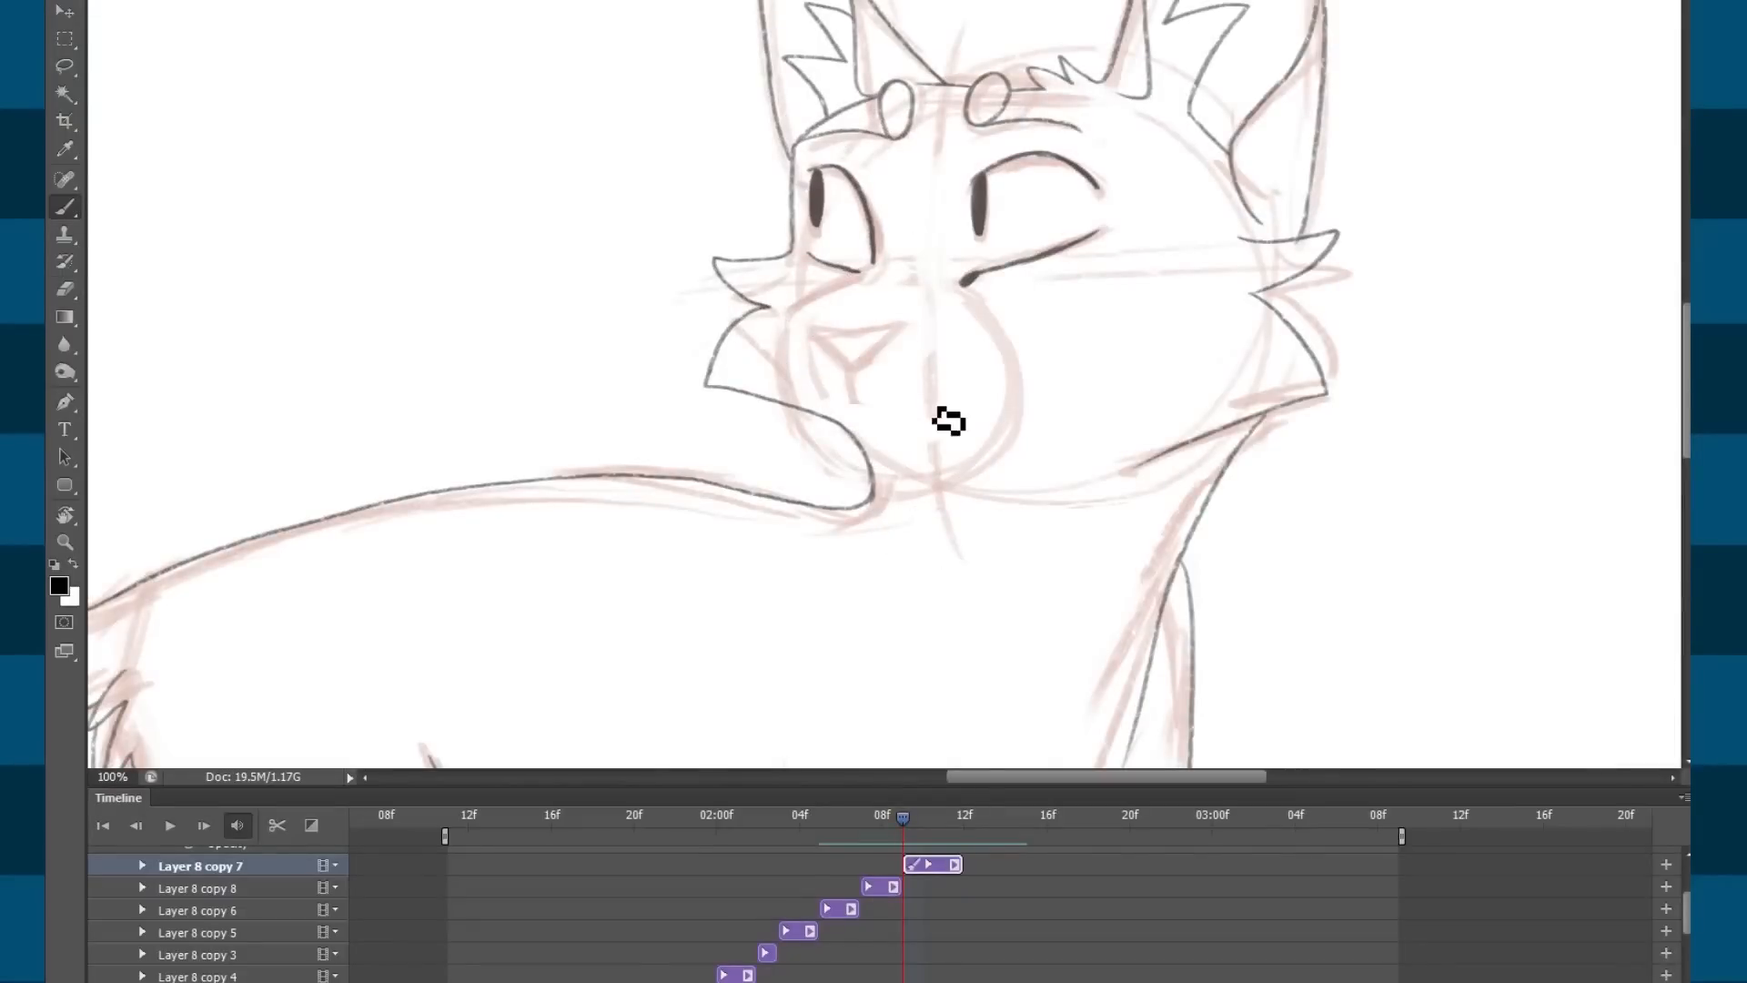
Zoom in on the muzzle and ink the top and right edge of the nose.
key("ctrl+plus")
mouse_move(858, 313)
left_mouse_down()
mouse_move(880, 353)
mouse_move(928, 368)
mouse_move(896, 326)
left_mouse_up()
key("ctrl+h")
mouse_move(753, 326)
left_mouse_down()
mouse_move(913, 332)
mouse_move(826, 410)
left_mouse_up()
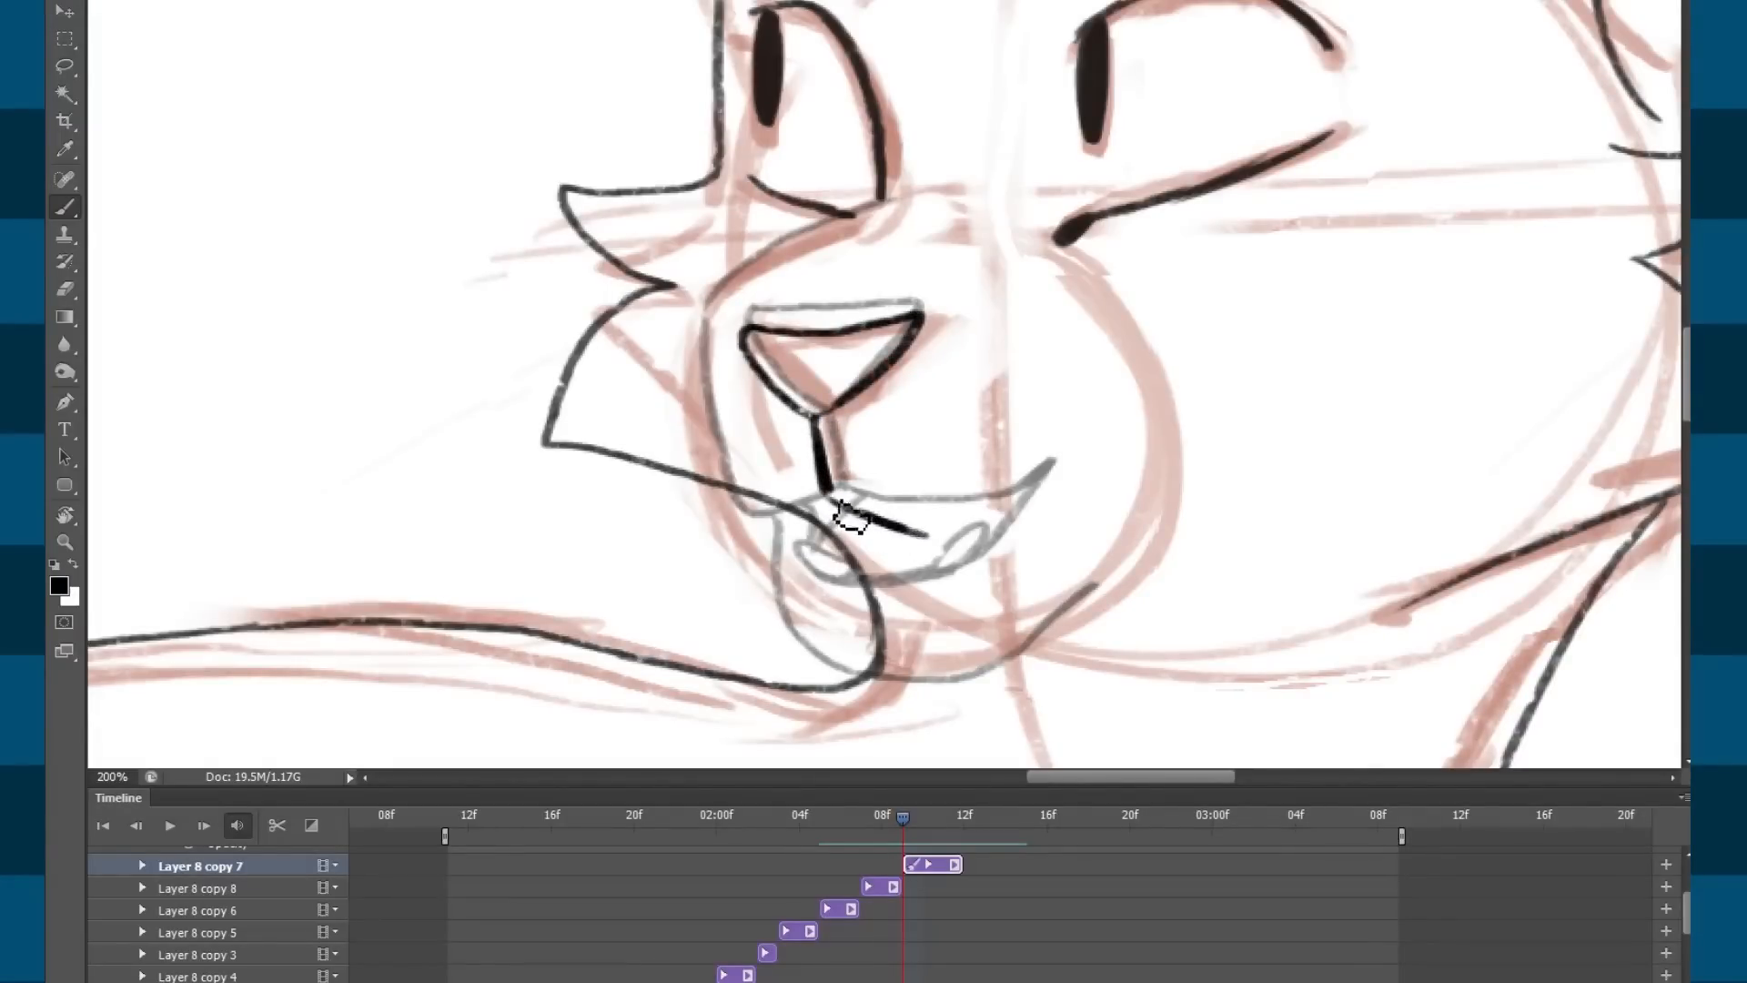
Ink the curved lower lip, the muzzle's left edge and the jaw line, redoing weak strokes.
mouse_move(790, 538)
left_mouse_down()
mouse_move(823, 573)
mouse_move(998, 550)
left_mouse_up()
mouse_move(805, 572)
left_mouse_down()
mouse_move(747, 456)
mouse_move(747, 410)
left_mouse_up()
key("ctrl+z")
mouse_move(798, 570)
left_mouse_down()
mouse_move(741, 372)
mouse_move(937, 228)
left_mouse_up()
left_click_drag(953, 445, 886, 366)
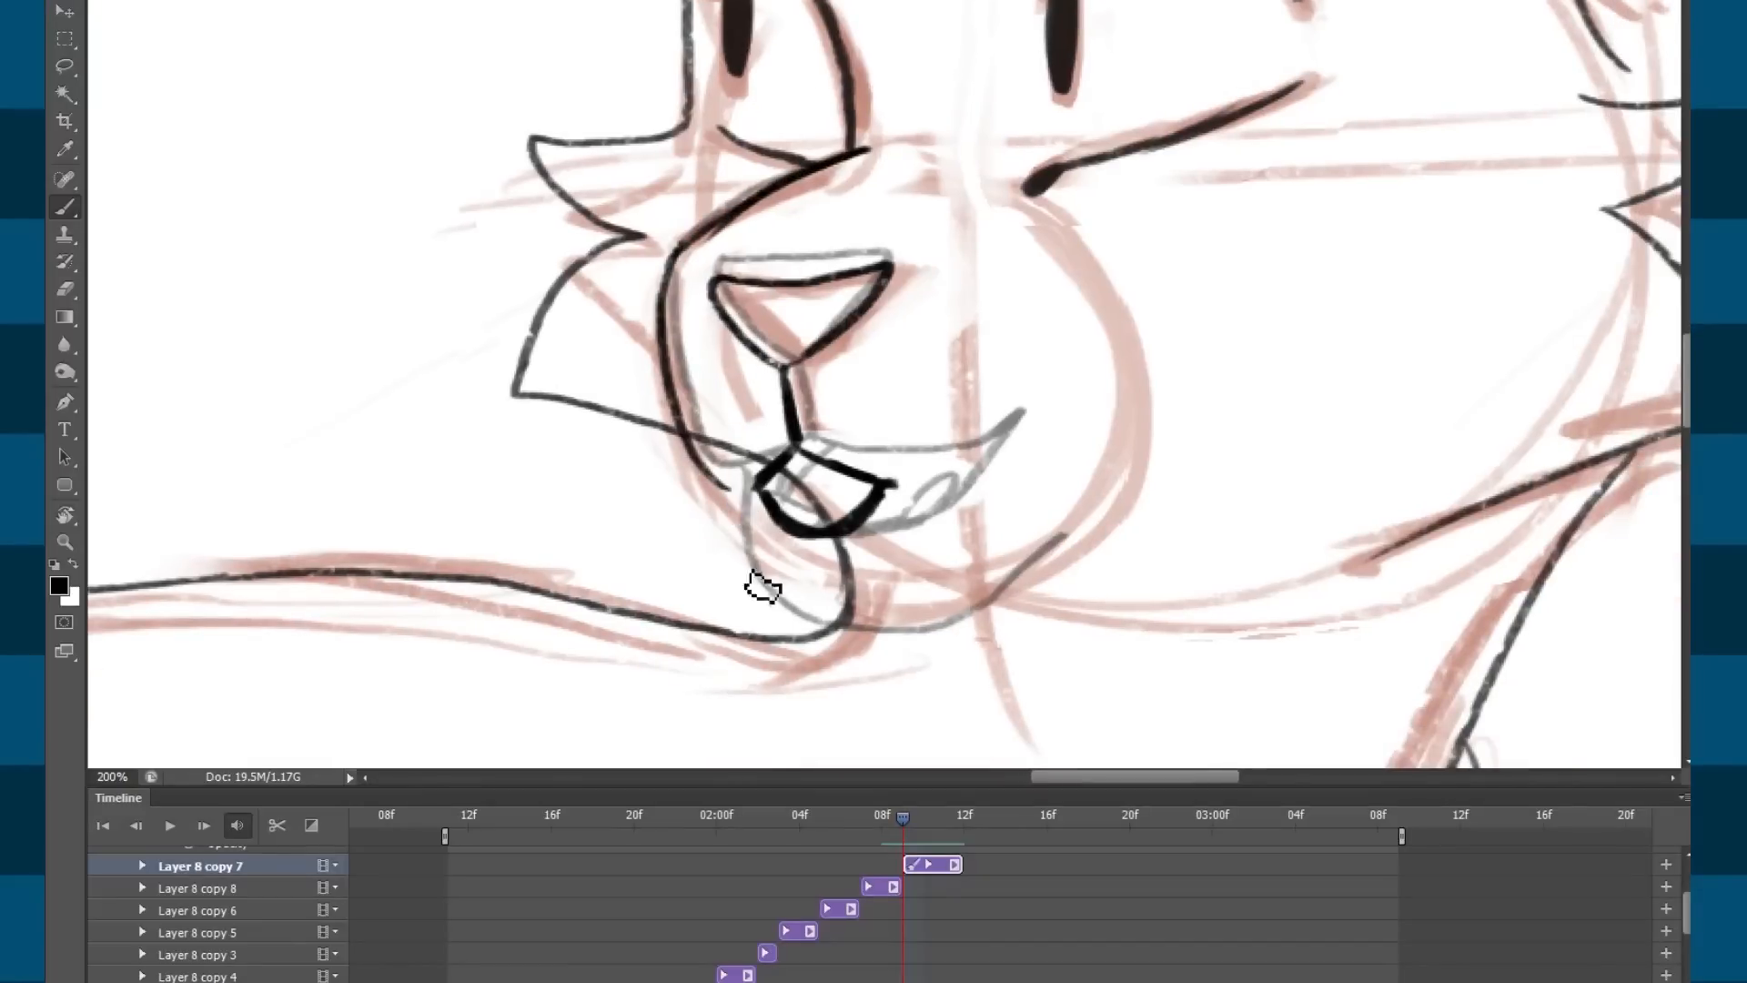
left_click_drag(729, 493, 807, 617)
key("ctrl+z")
mouse_move(728, 493)
left_mouse_down()
mouse_move(779, 615)
mouse_move(884, 647)
mouse_move(1059, 529)
left_mouse_up()
Erase stray cheek marks at the mouth's left corner.
key("ctrl+minus")
key("ctrl+minus")
key("ctrl+minus")
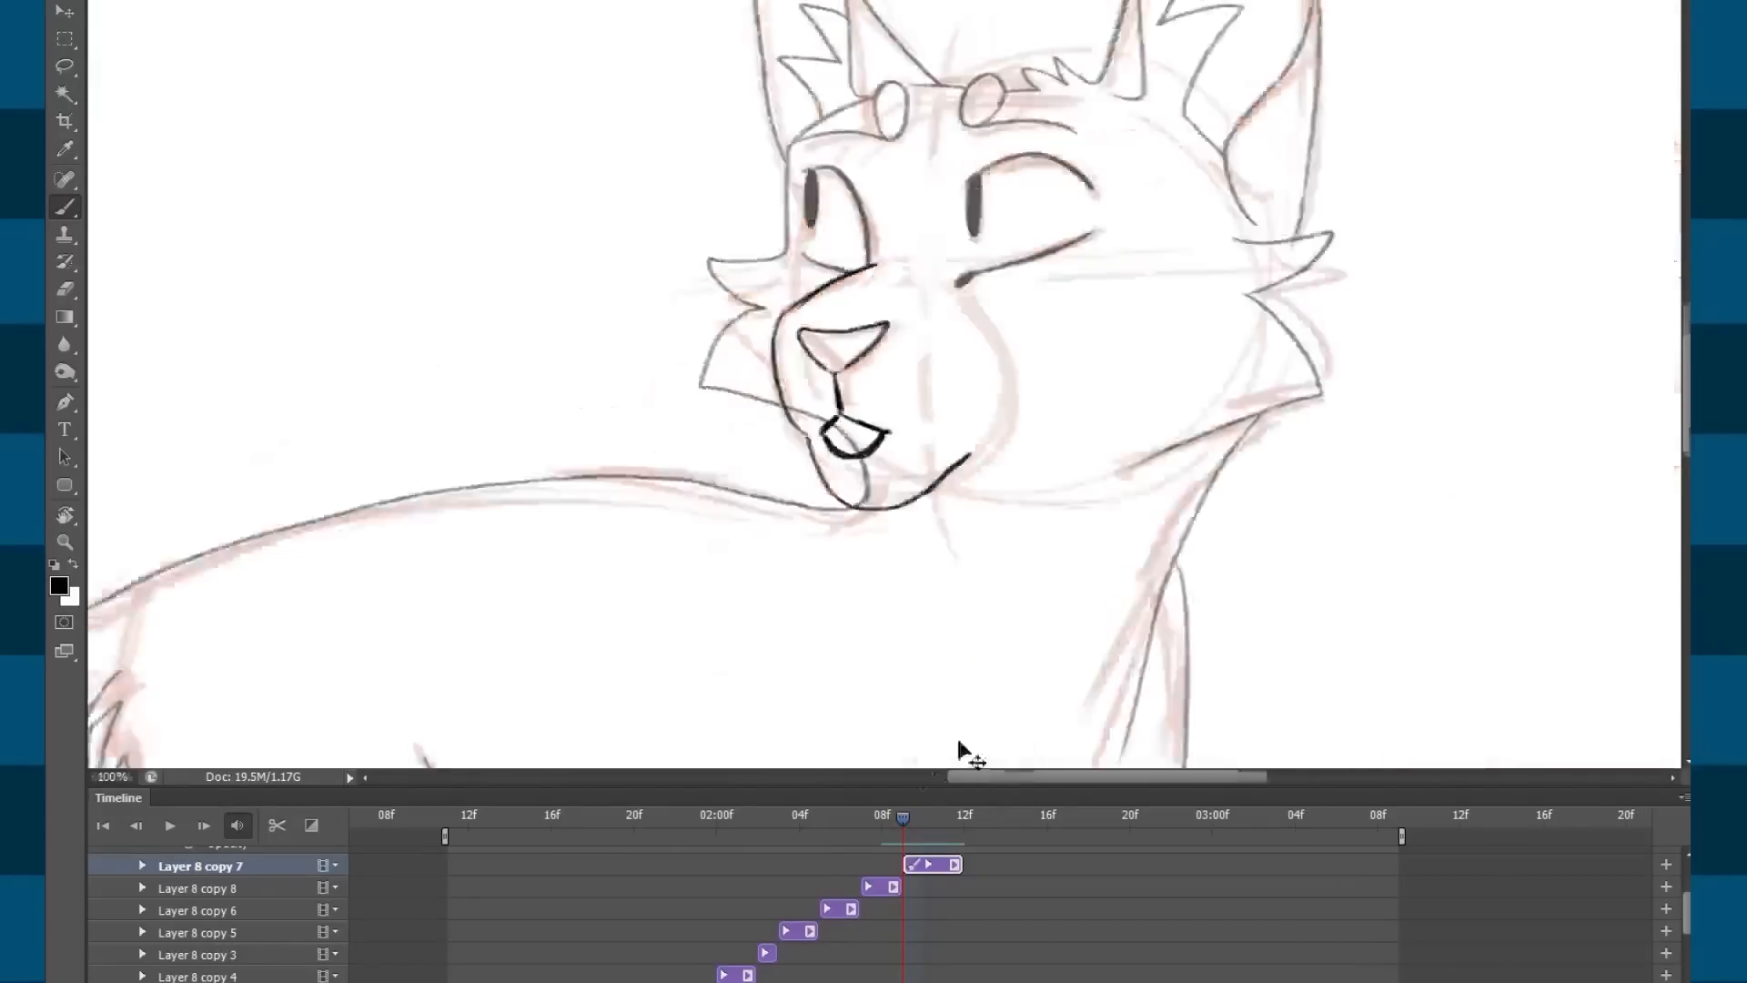
key("ctrl+plus")
key("ctrl+plus")
key("ctrl+plus")
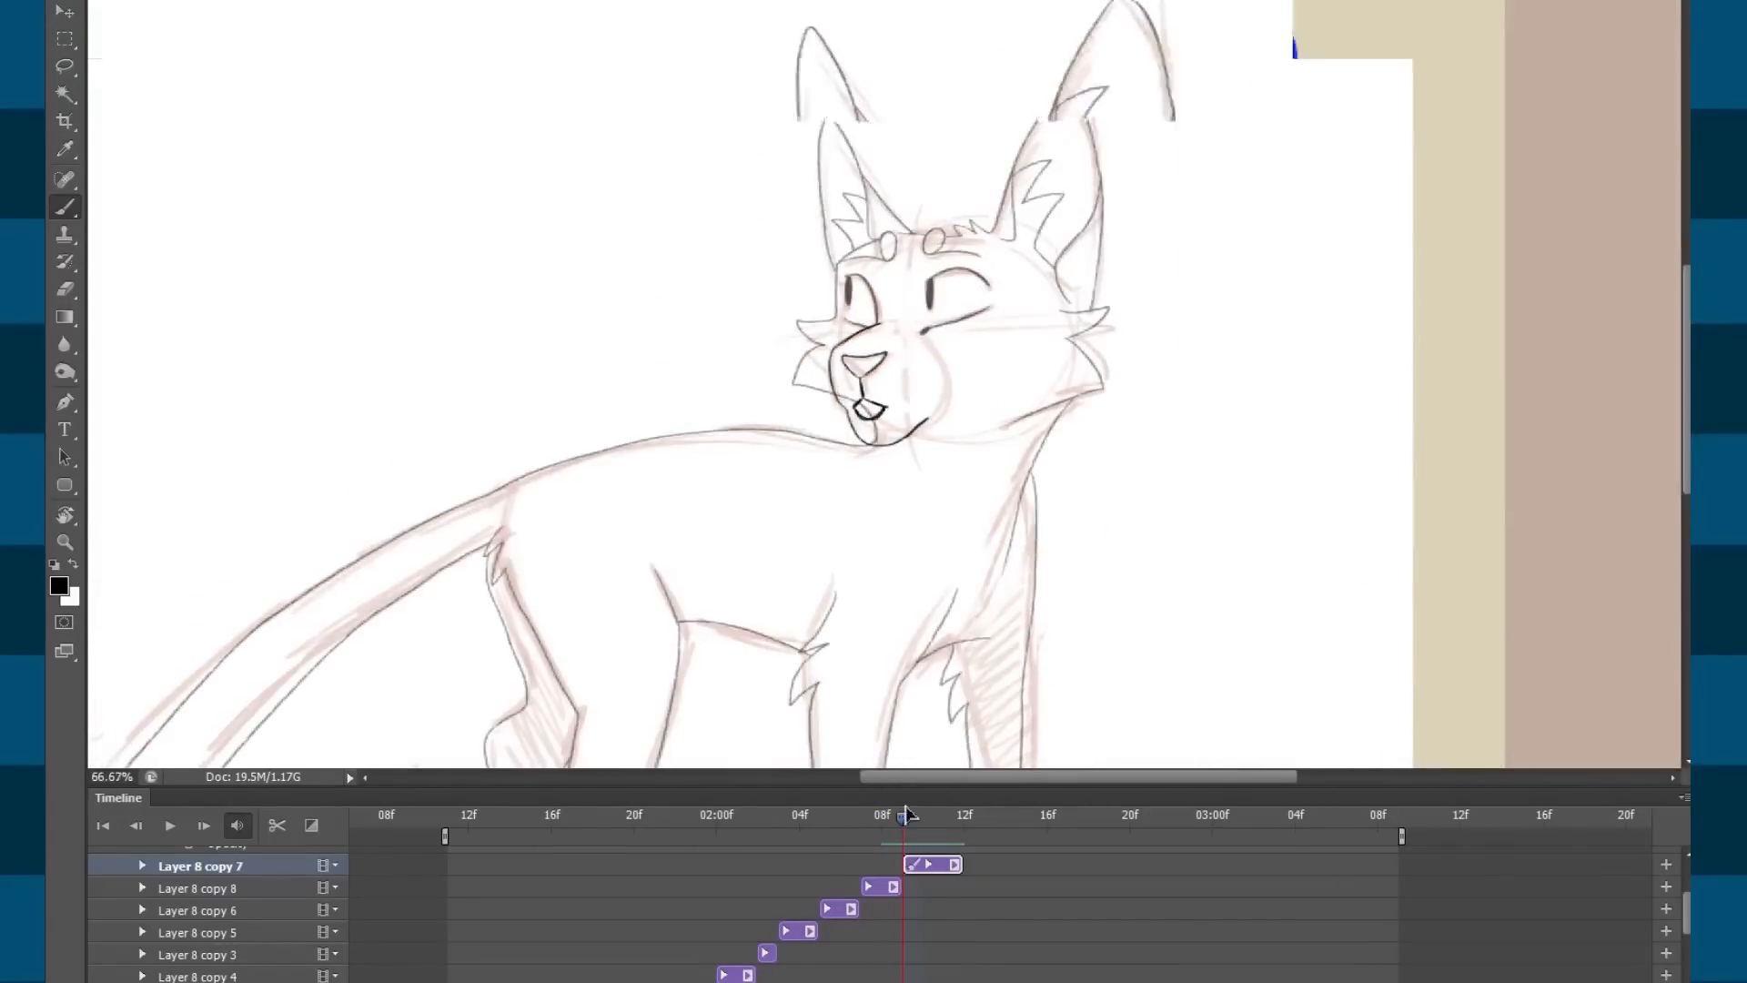
mouse_move(695, 517)
left_mouse_down()
mouse_move(633, 373)
mouse_move(740, 501)
left_mouse_up()
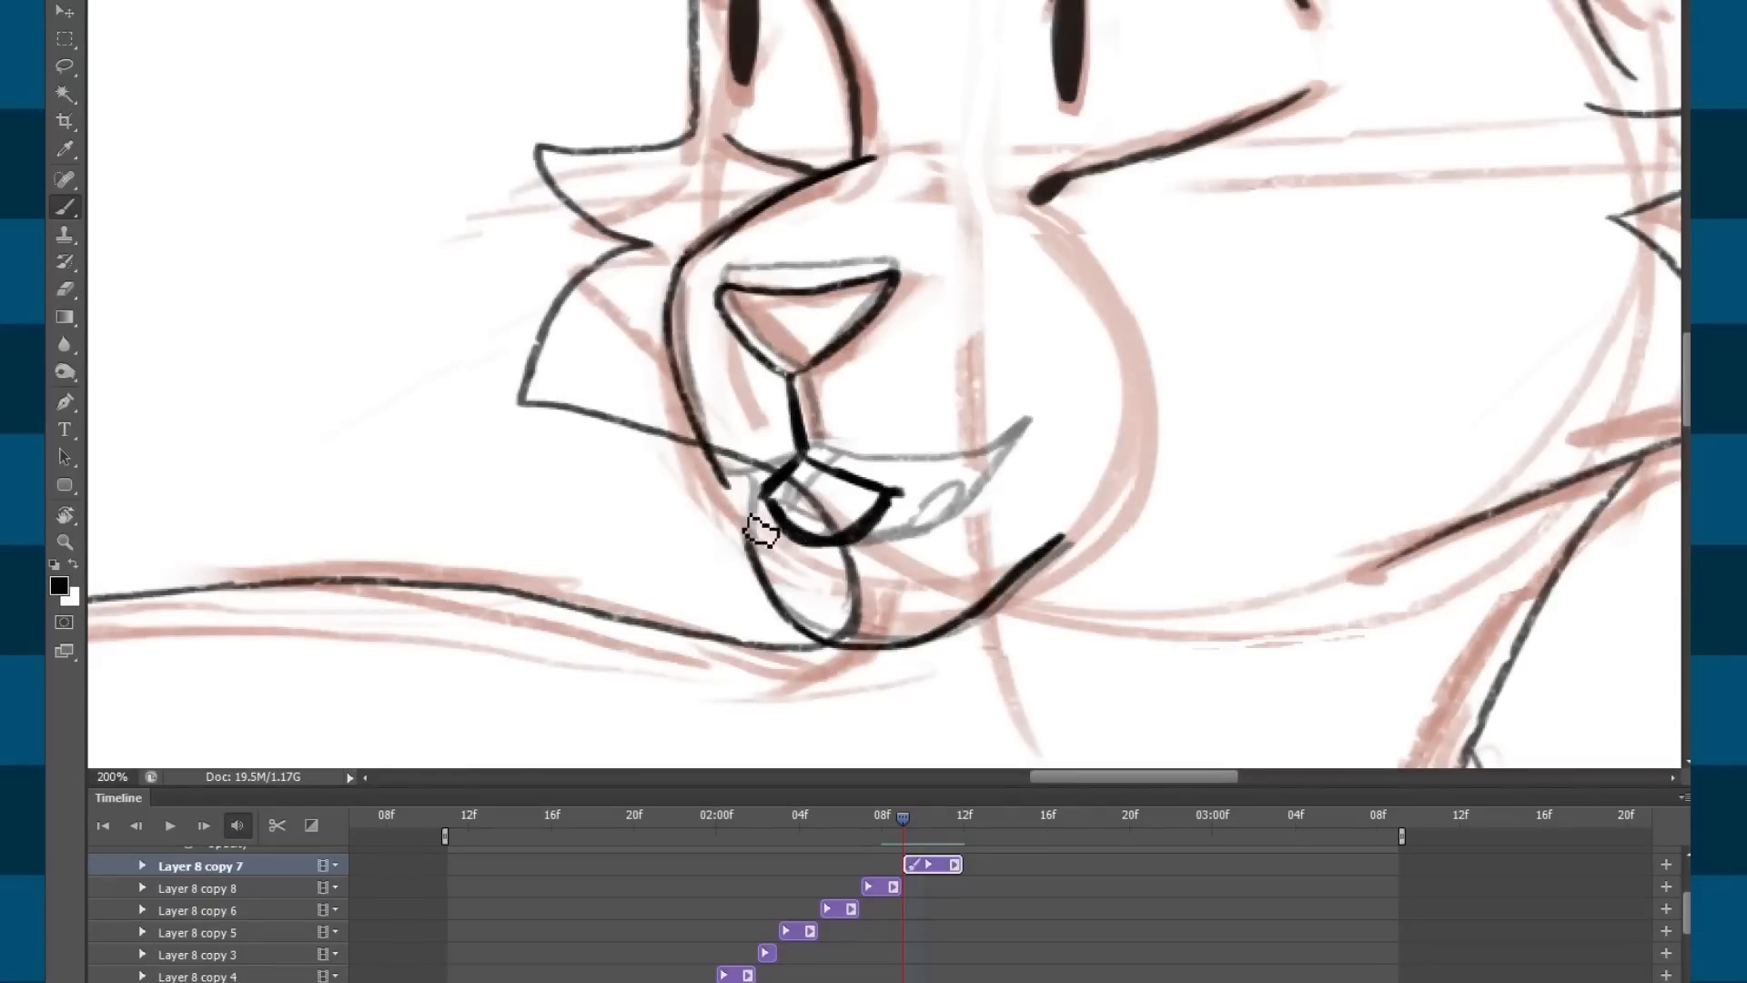
key("e")
left_click_drag(706, 494, 755, 542)
key("b")
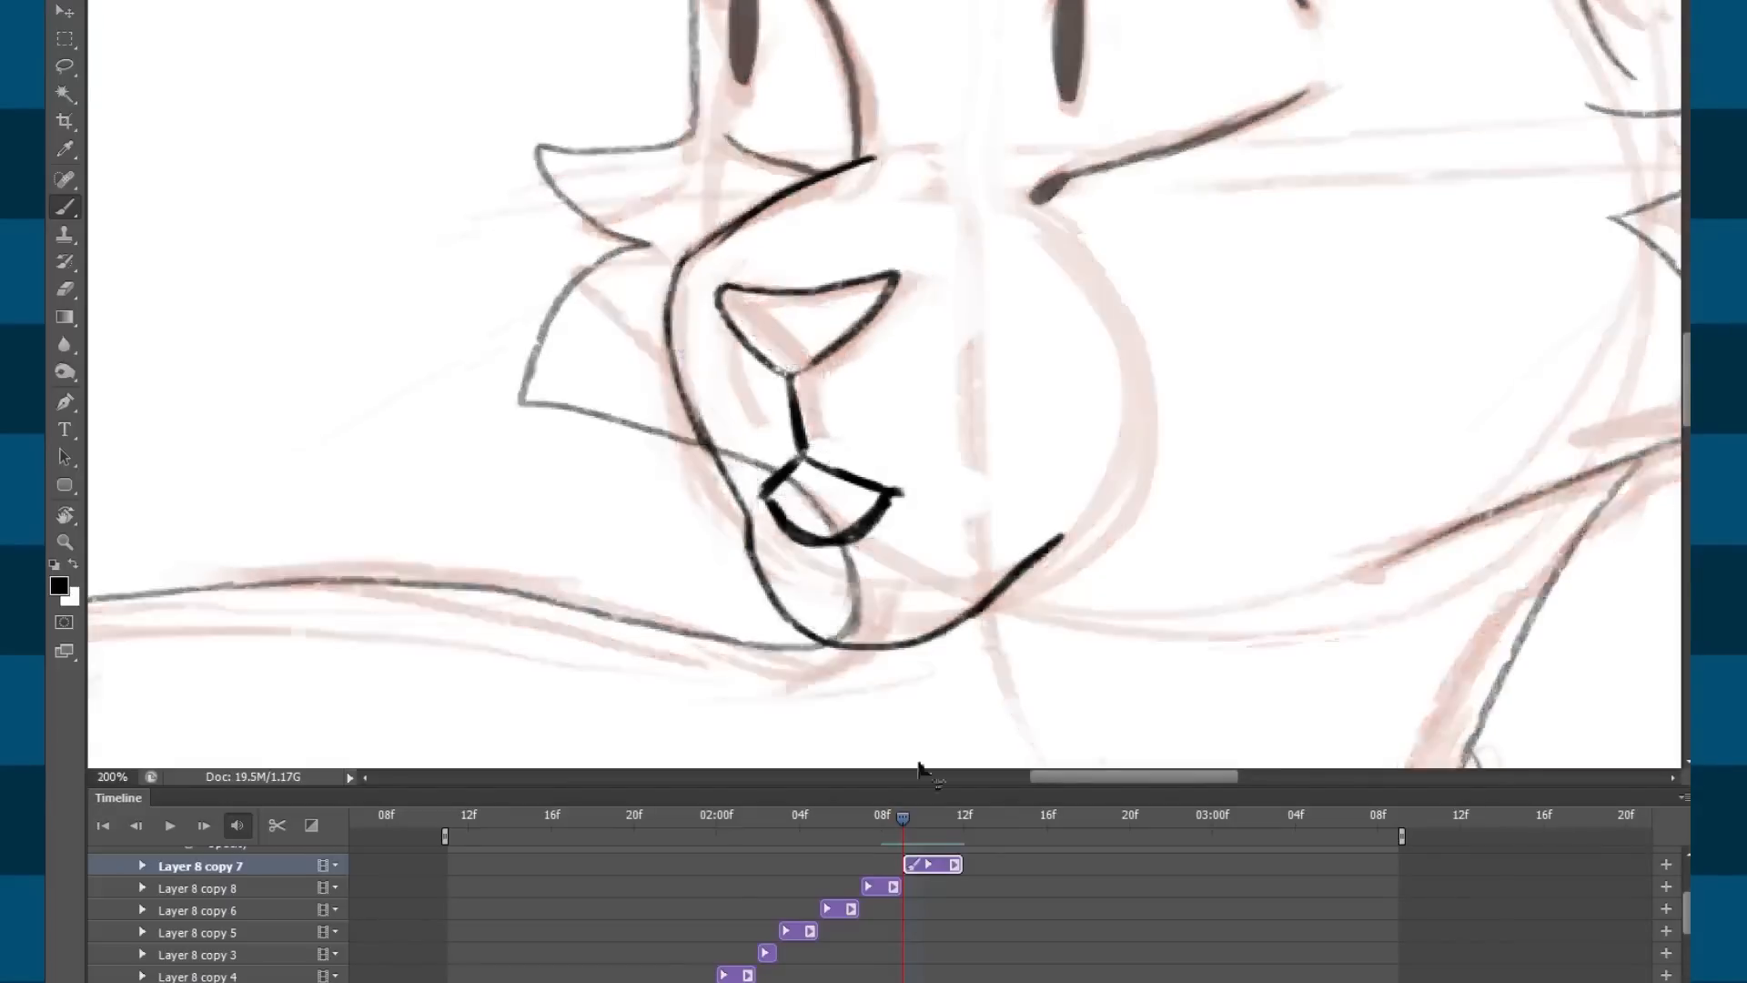
Compare with the previous frame, then ink a mouth-corner stroke and a thick lower lip.
key("ctrl+minus")
key("ctrl+minus")
mouse_move(910, 826)
left_mouse_down()
mouse_move(783, 837)
mouse_move(987, 949)
mouse_move(928, 835)
mouse_move(870, 822)
mouse_move(903, 826)
left_mouse_up()
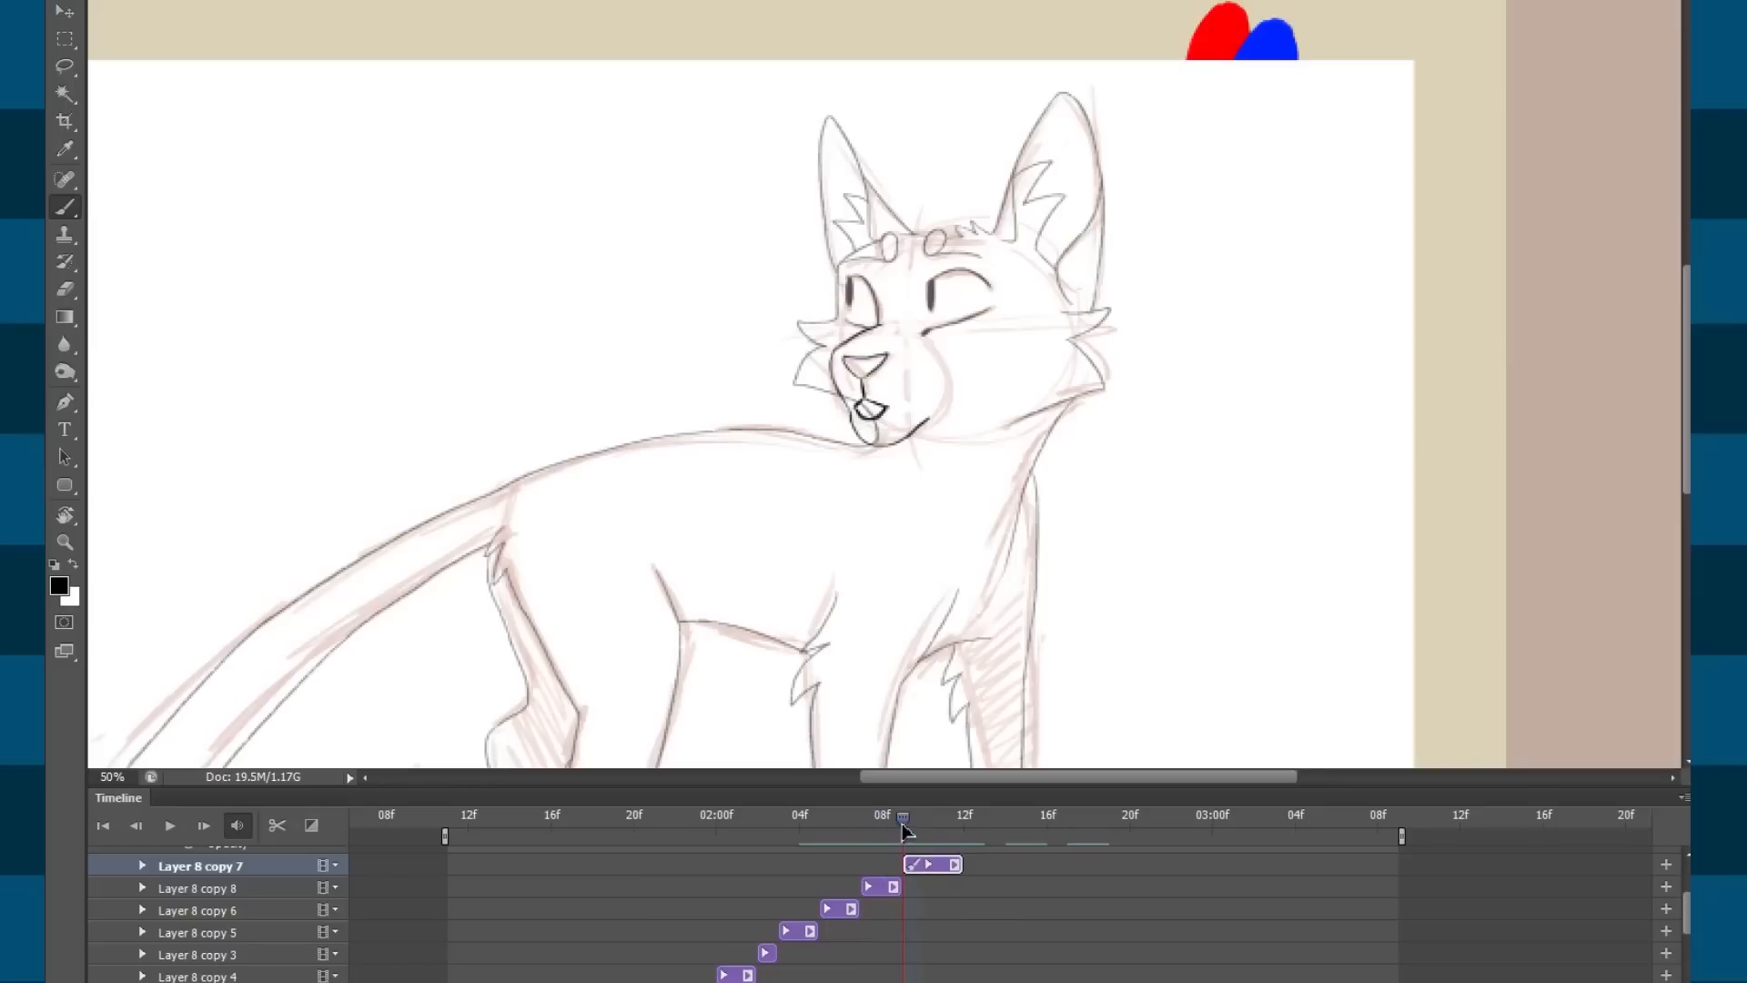
key("ctrl+plus")
key("ctrl+plus")
key("ctrl+plus")
key("ctrl+plus")
key("e")
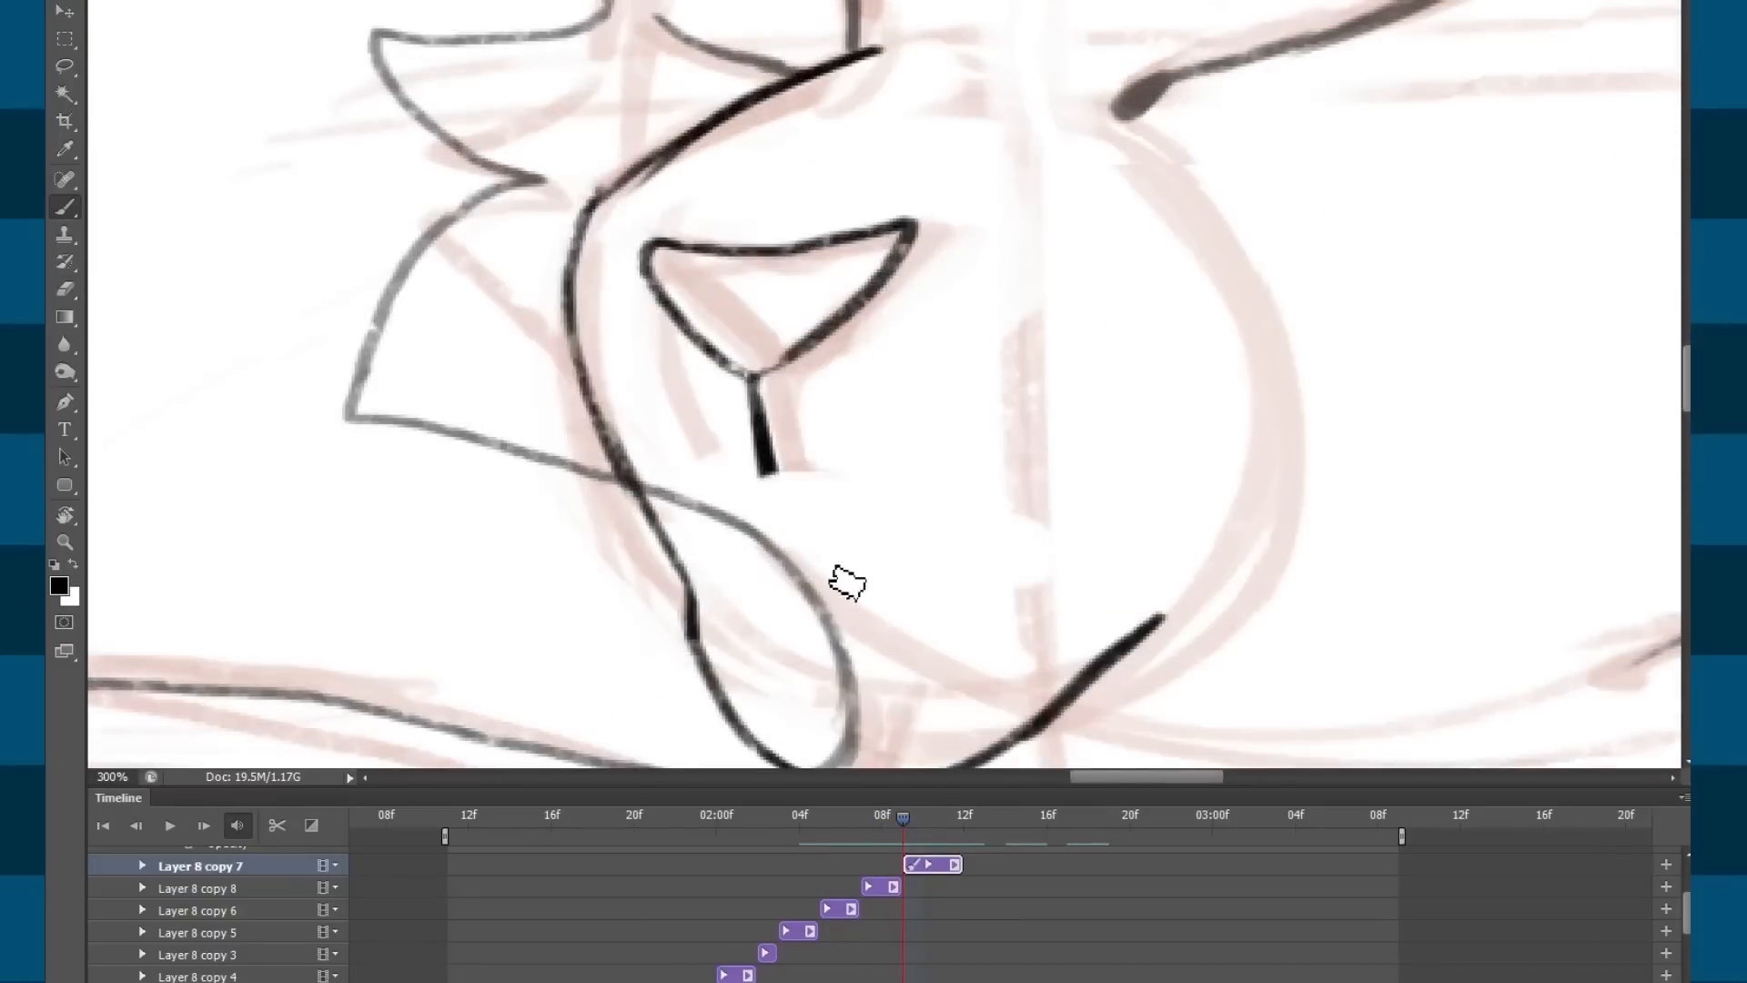
mouse_move(780, 480)
left_mouse_down()
mouse_move(775, 438)
mouse_move(789, 492)
mouse_move(834, 510)
mouse_move(798, 504)
mouse_move(939, 529)
mouse_move(987, 508)
mouse_move(965, 528)
mouse_move(793, 511)
left_mouse_up()
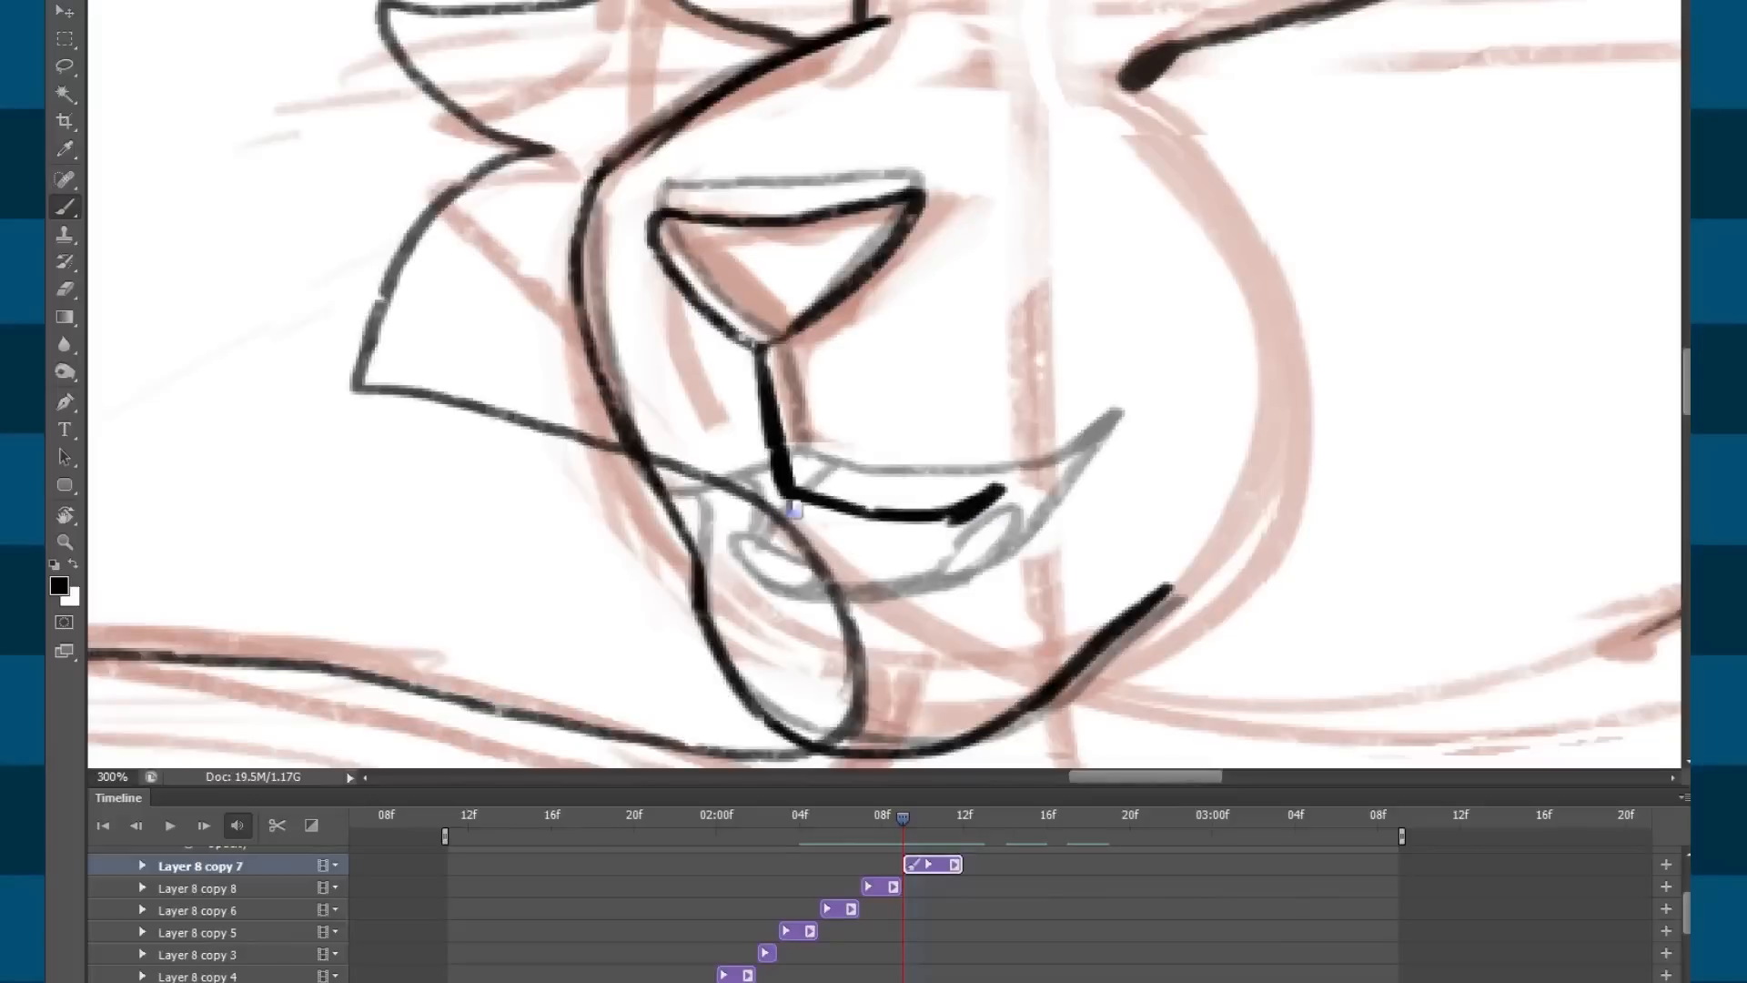
left_click_drag(968, 515, 906, 559)
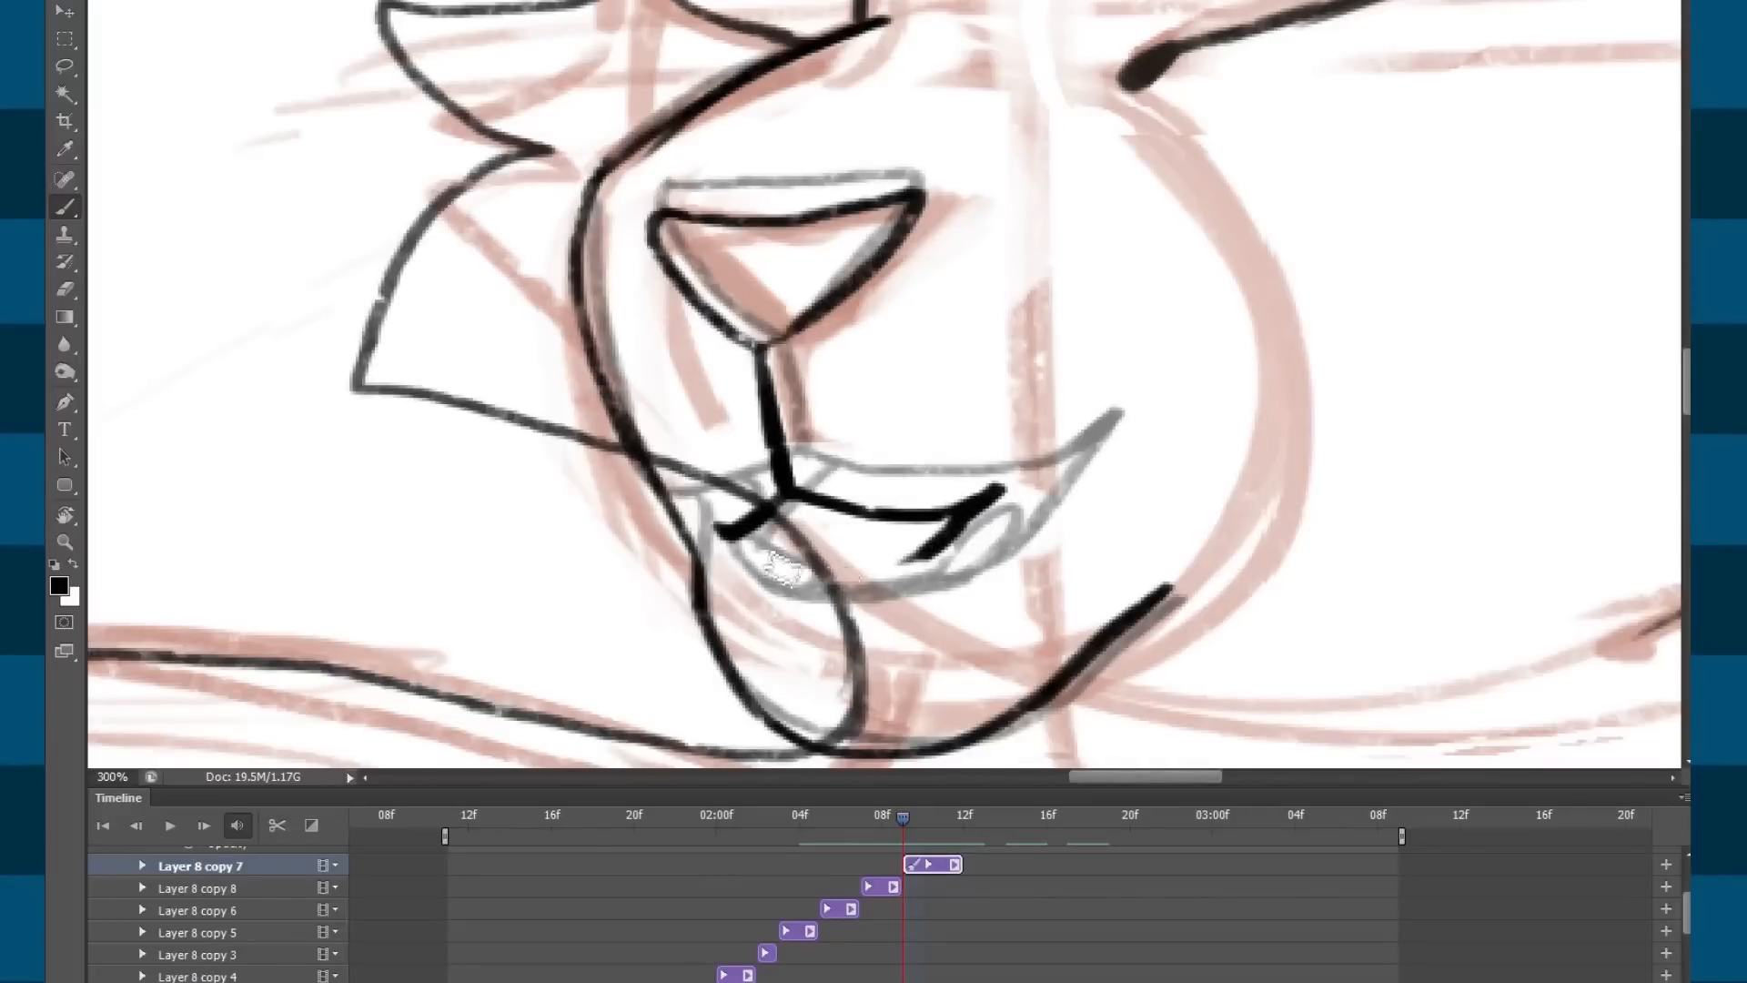
mouse_move(754, 561)
left_mouse_down()
mouse_move(910, 582)
mouse_move(955, 520)
mouse_move(788, 569)
left_mouse_up()
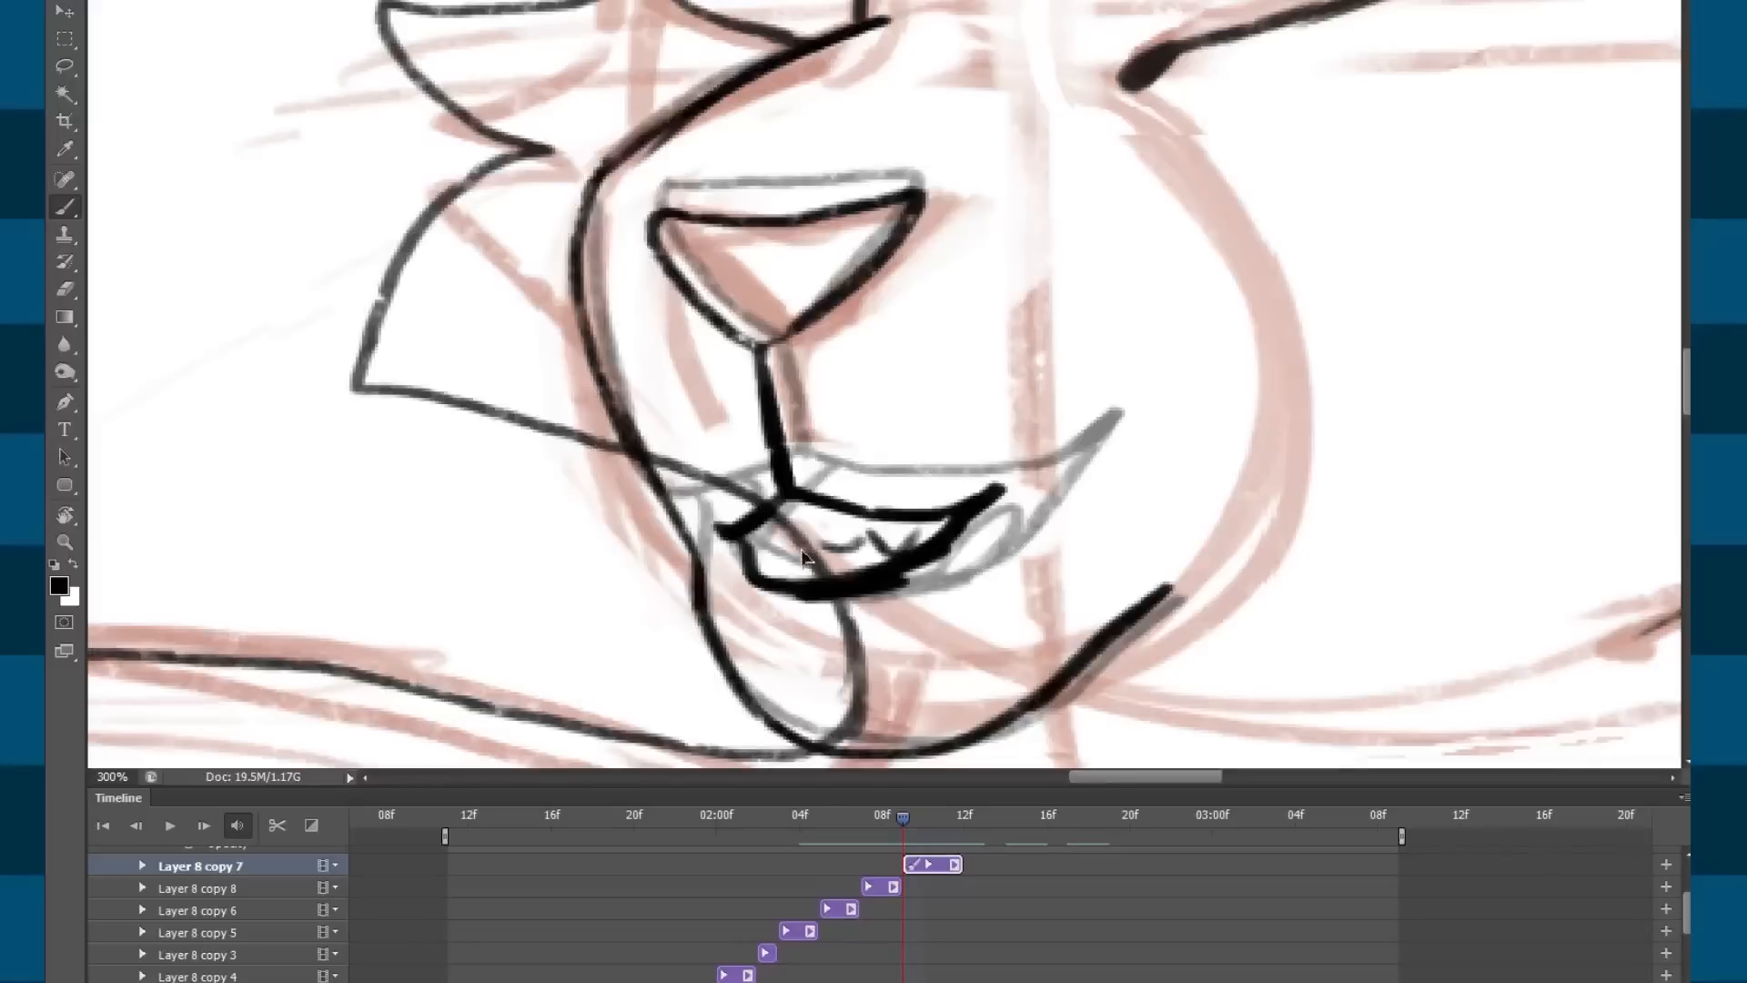
key("ctrl+minus")
key("ctrl+minus")
key("ctrl+minus")
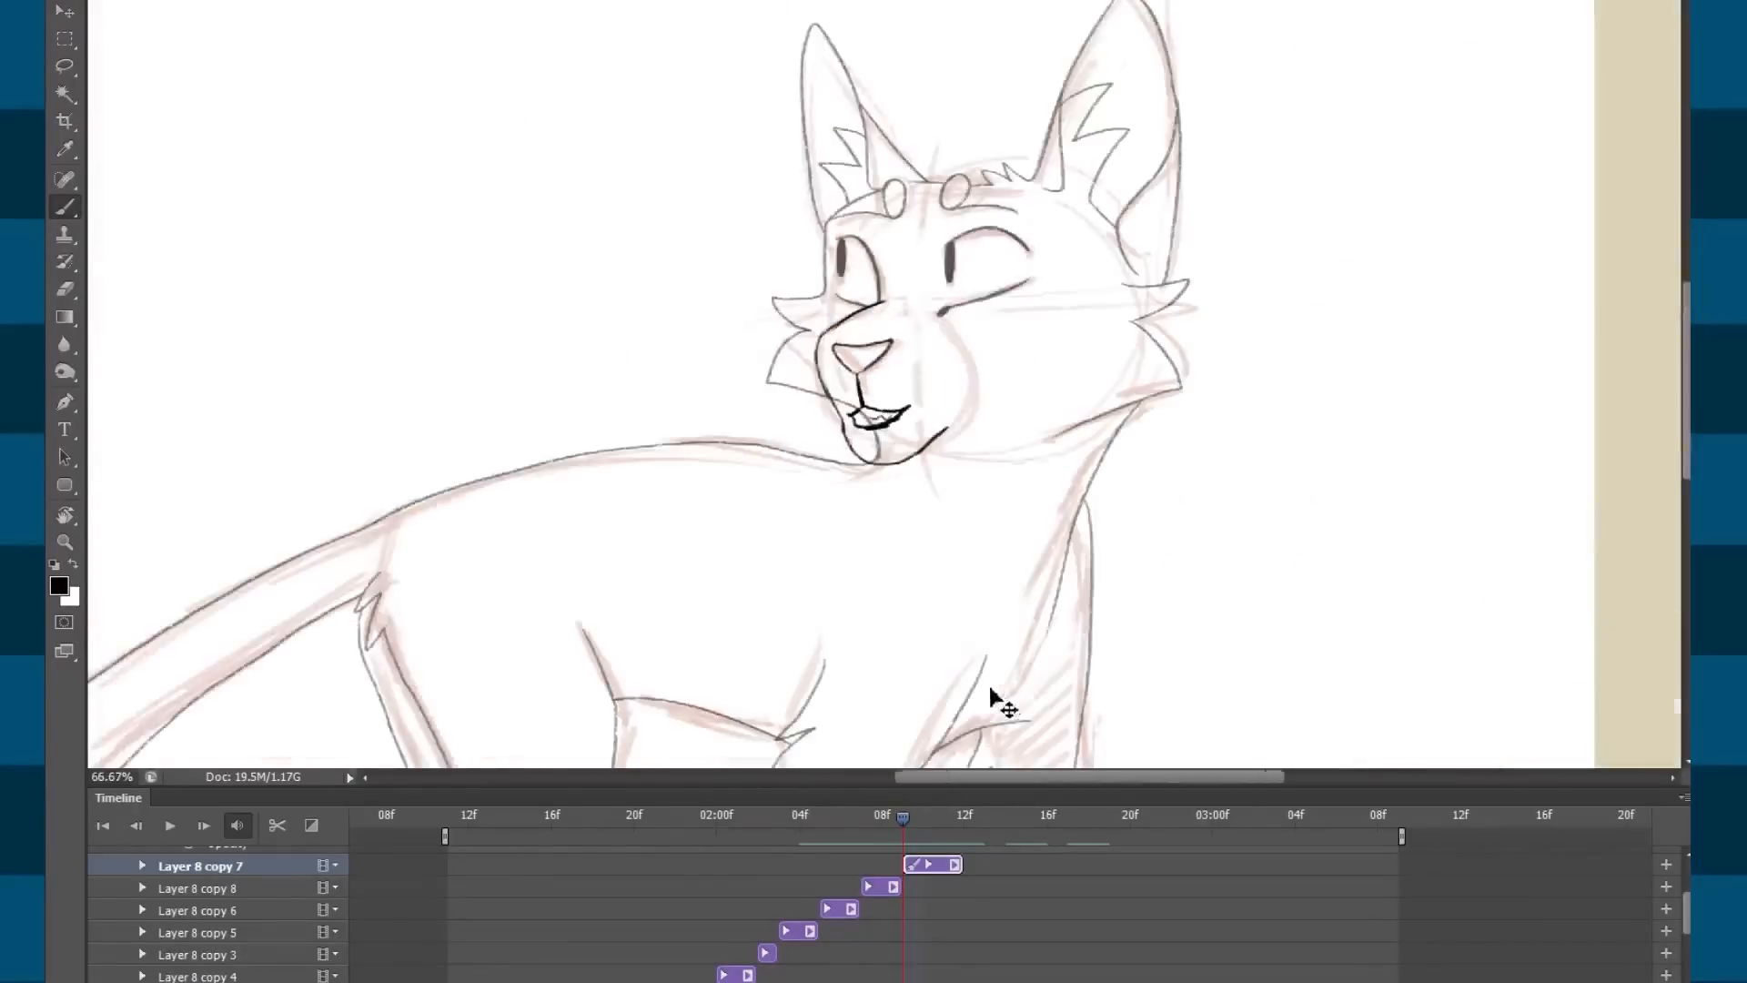
left_click_drag(901, 817, 747, 830)
key("space")
key("space")
left_click_drag(946, 826, 796, 825)
key("space")
key("space")
mouse_move(928, 829)
left_mouse_down()
mouse_move(823, 824)
mouse_move(903, 828)
left_mouse_up()
key("e")
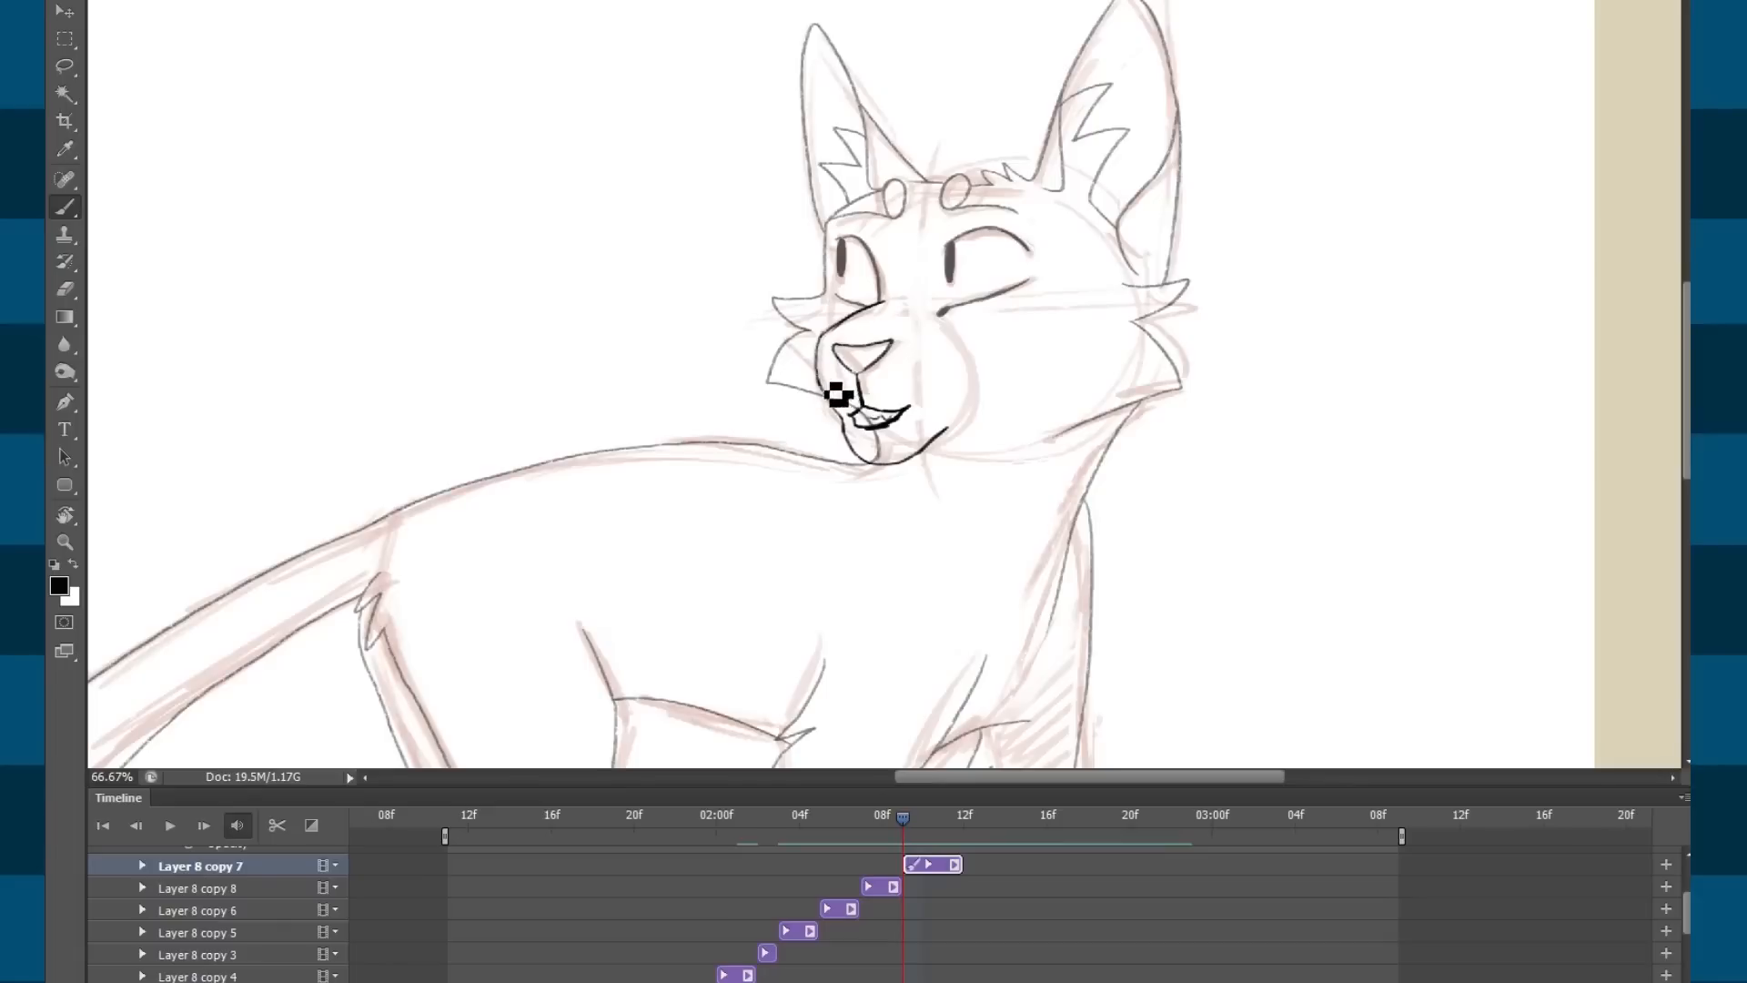
left_click_drag(910, 815, 685, 831)
key("space")
key("space")
mouse_move(864, 824)
left_mouse_down()
mouse_move(815, 825)
mouse_move(919, 825)
mouse_move(792, 824)
mouse_move(863, 824)
left_mouse_up()
key("space")
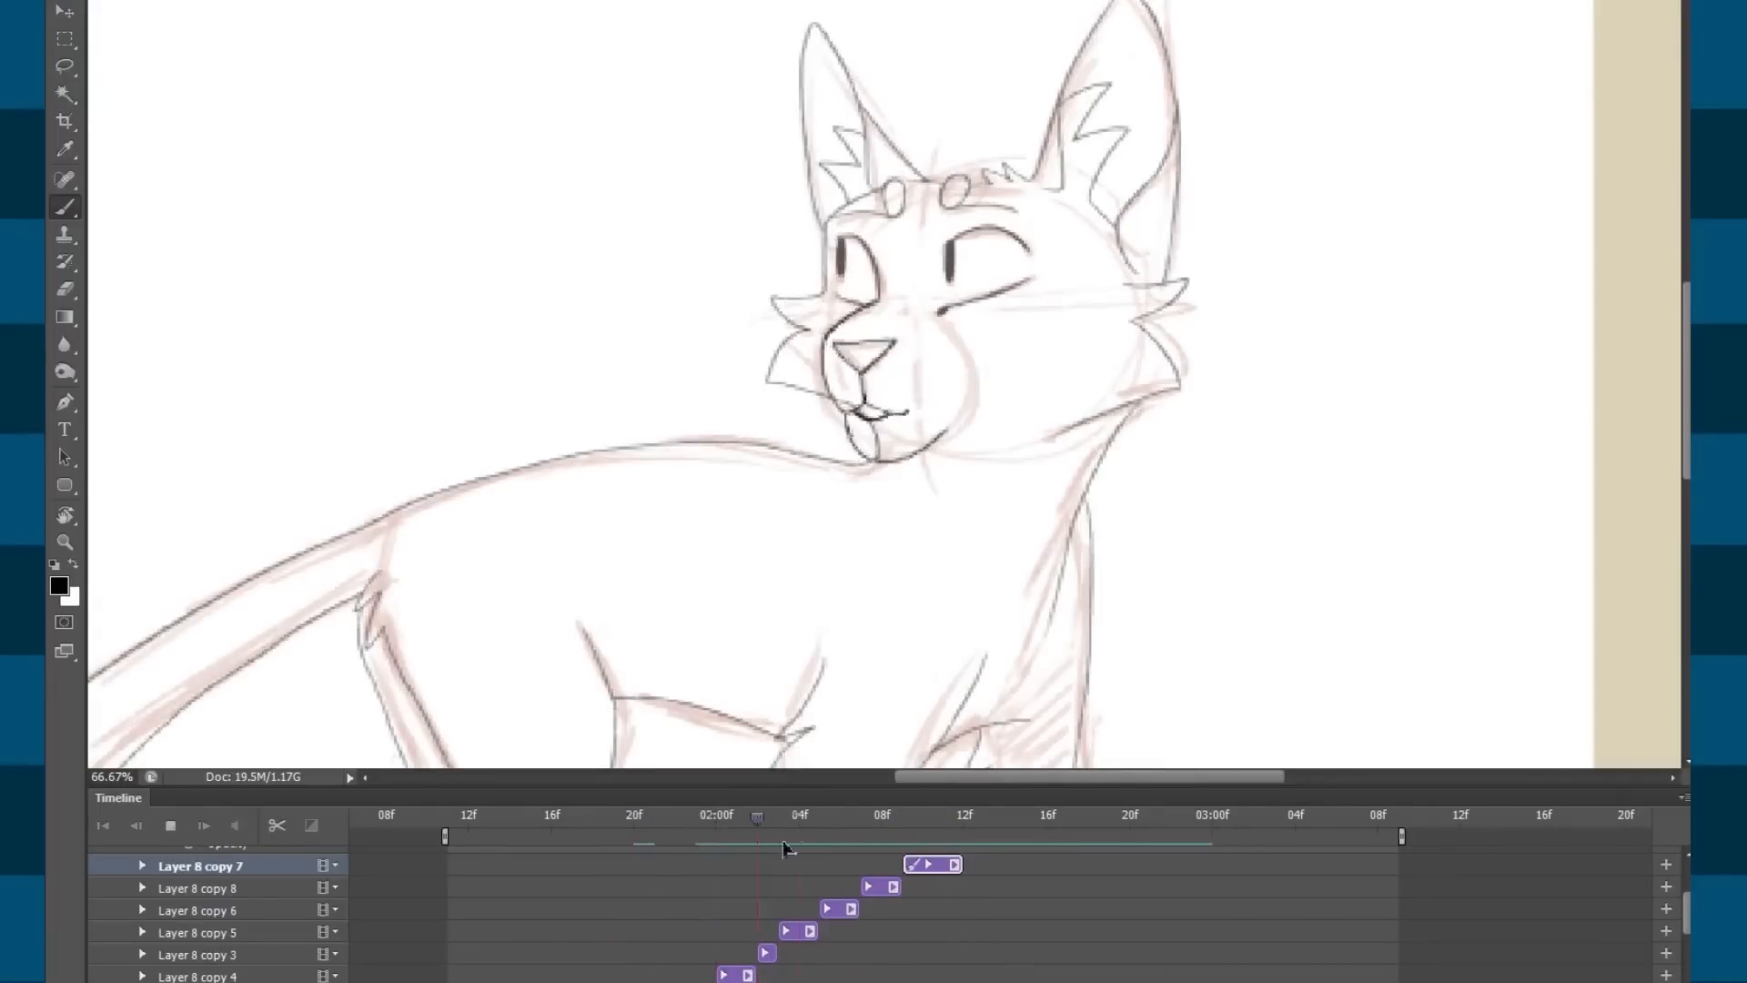
left_click(905, 847)
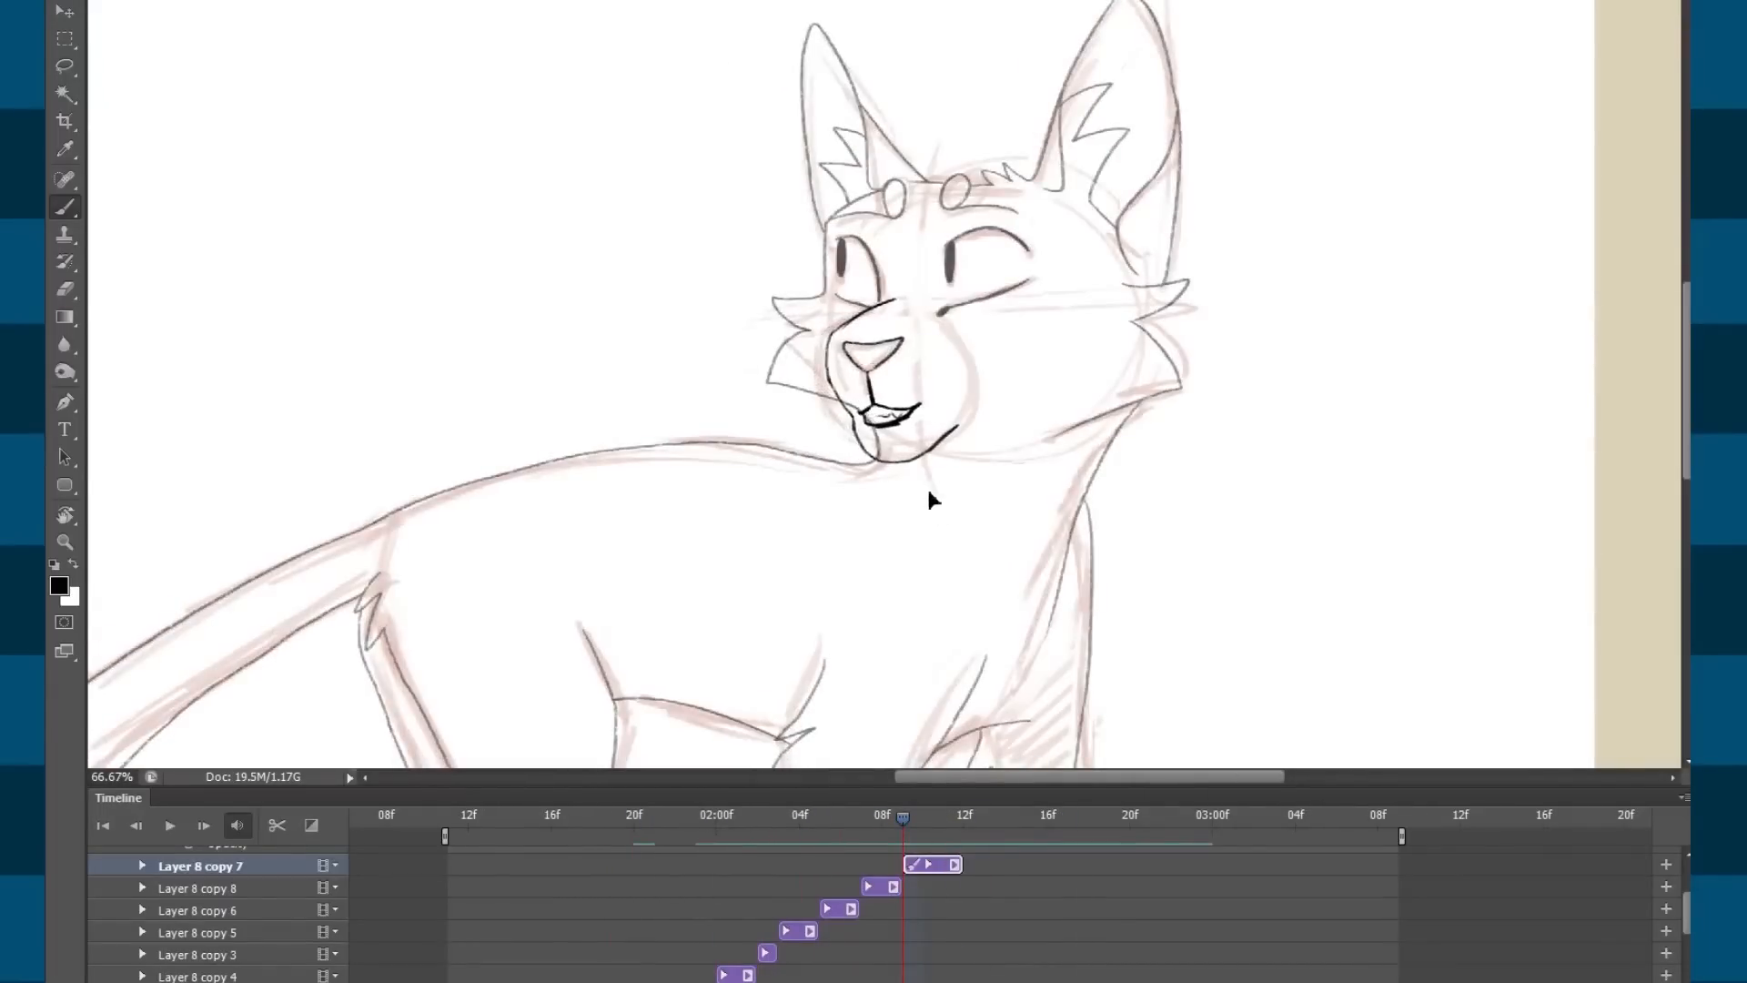
left_click_drag(896, 830, 800, 823)
key("space")
left_click_drag(908, 819, 864, 829)
key("space")
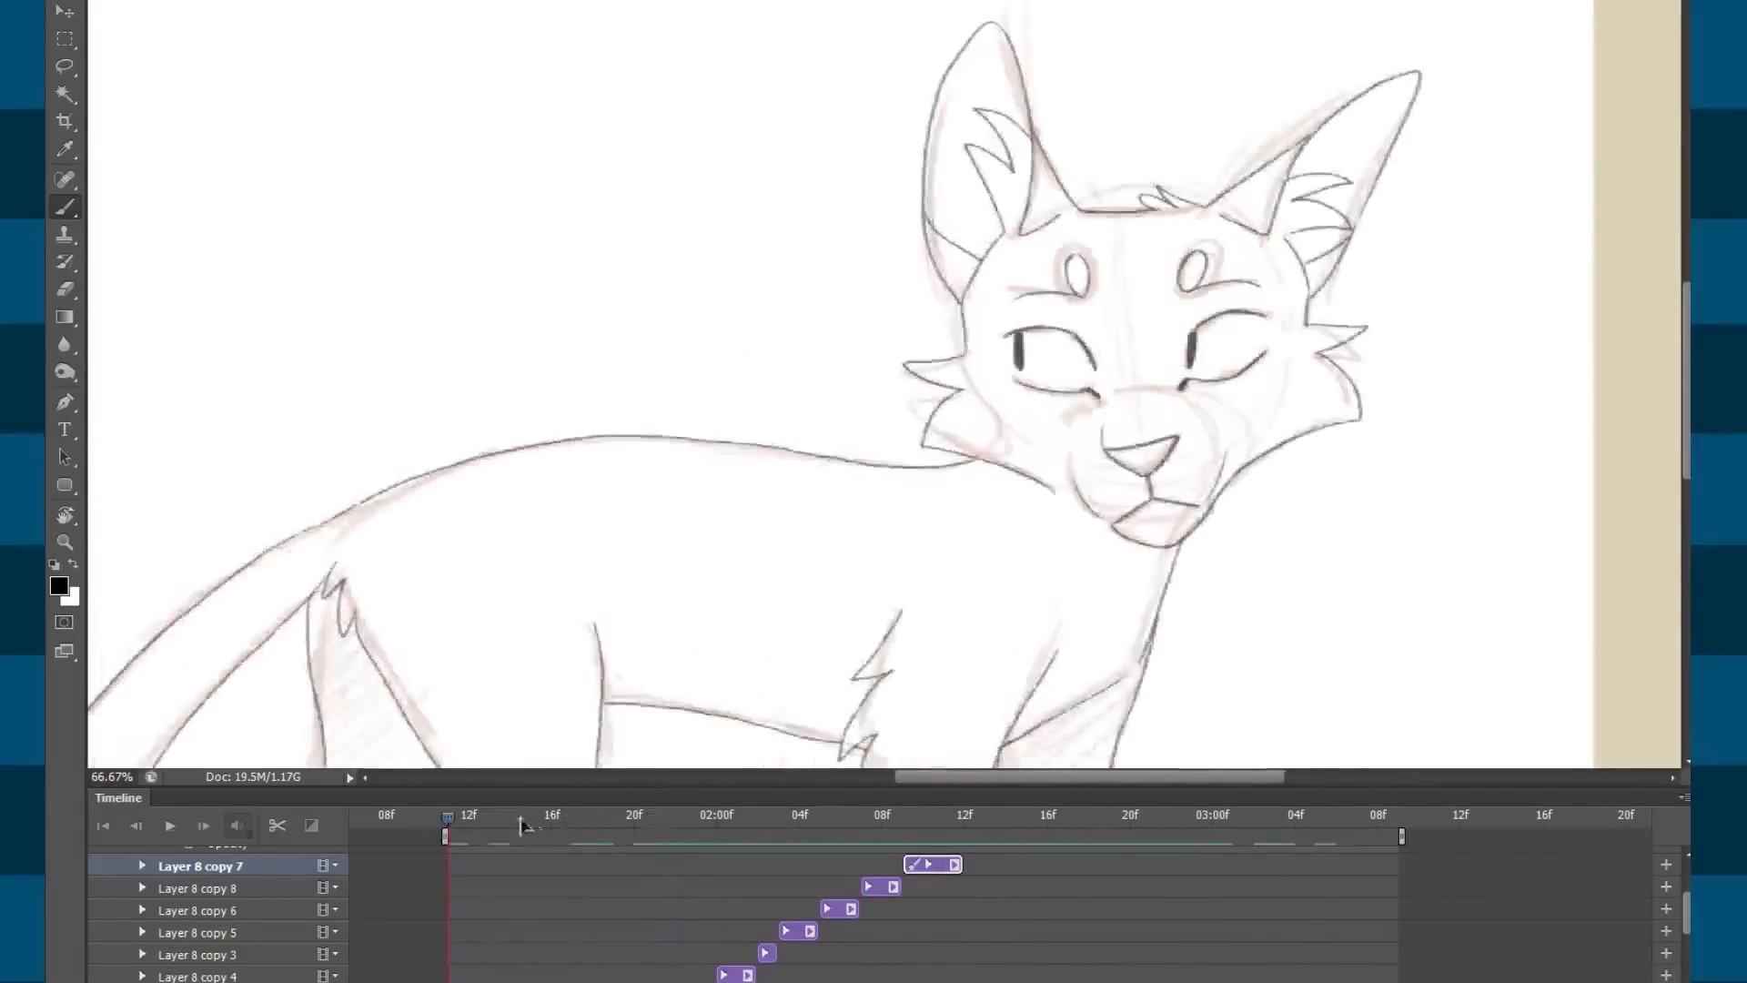
key("space")
left_click_drag(826, 824, 543, 824)
key("space")
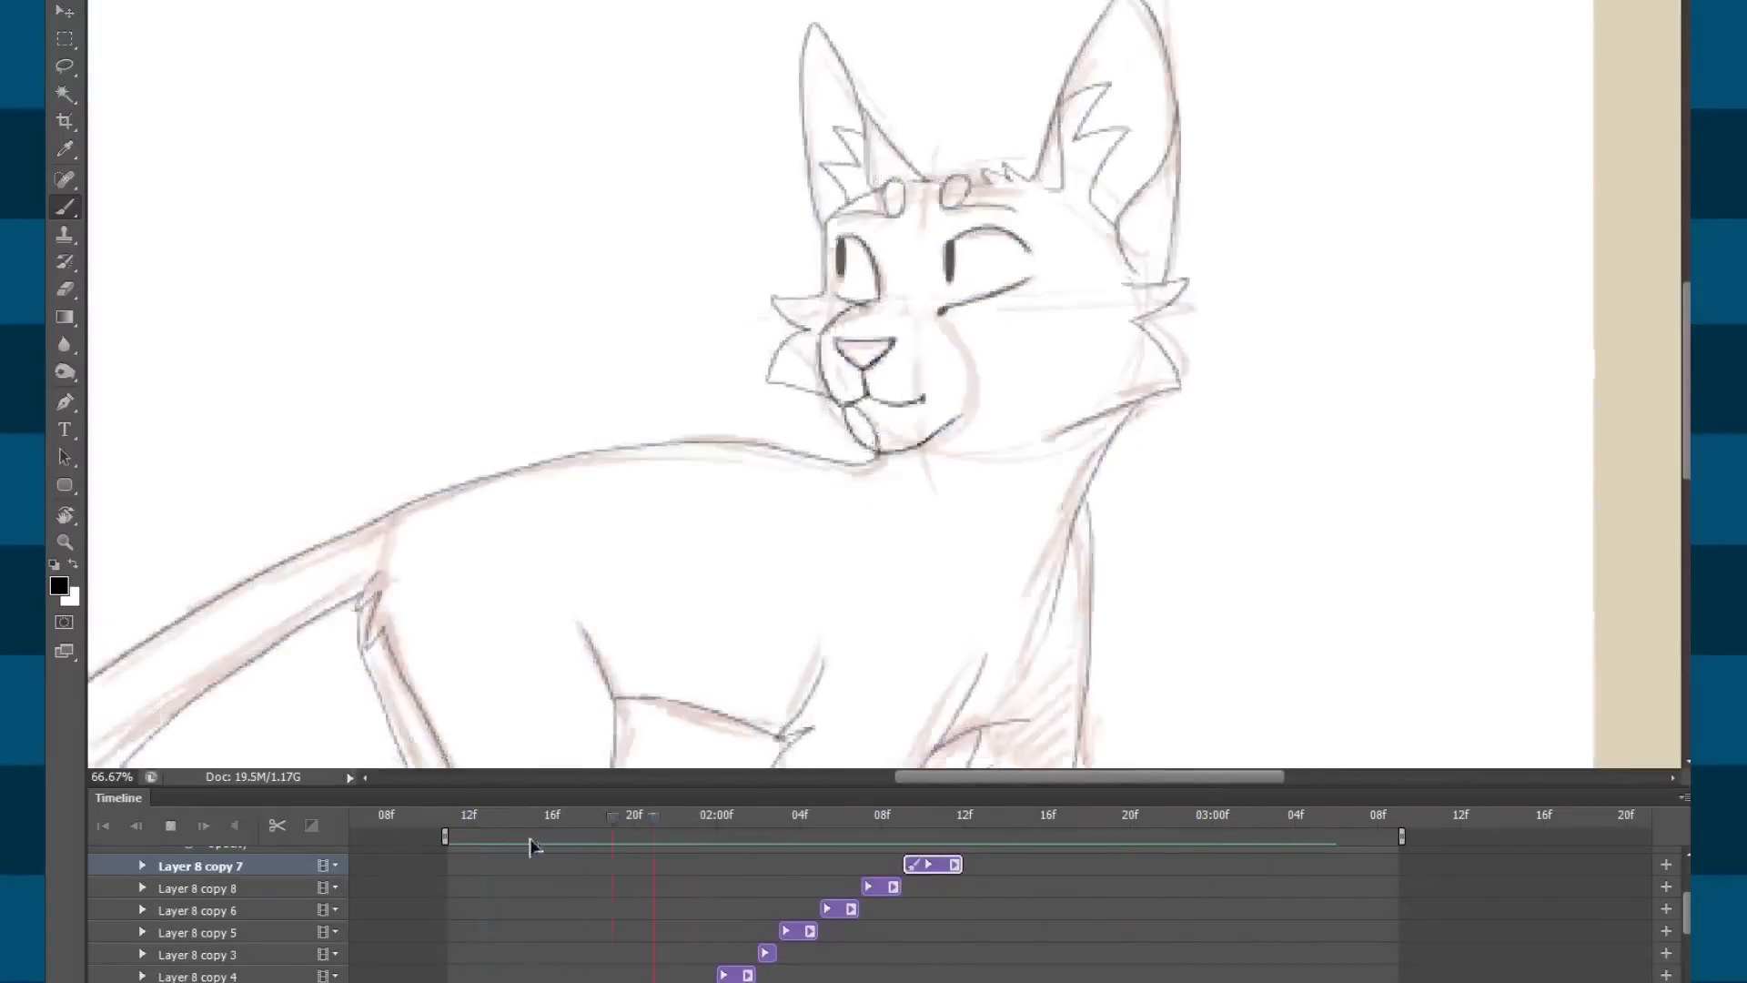
key("space")
scroll(1392, 877, "down", 2)
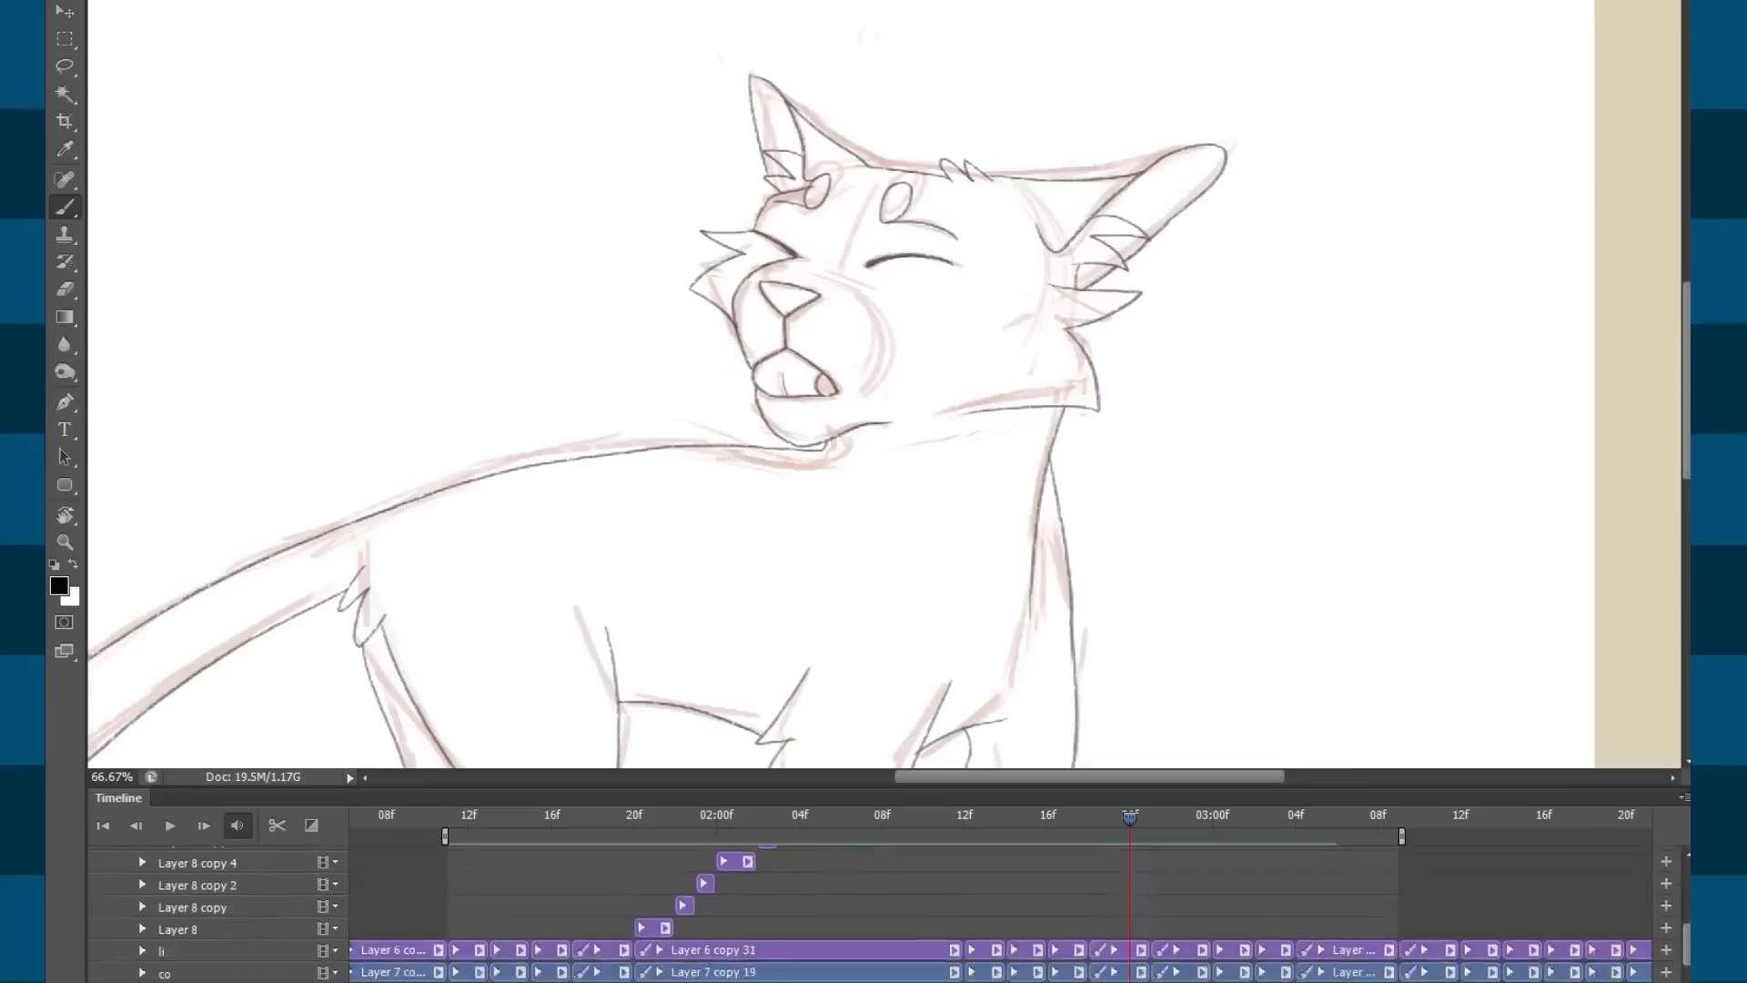
left_click(655, 823)
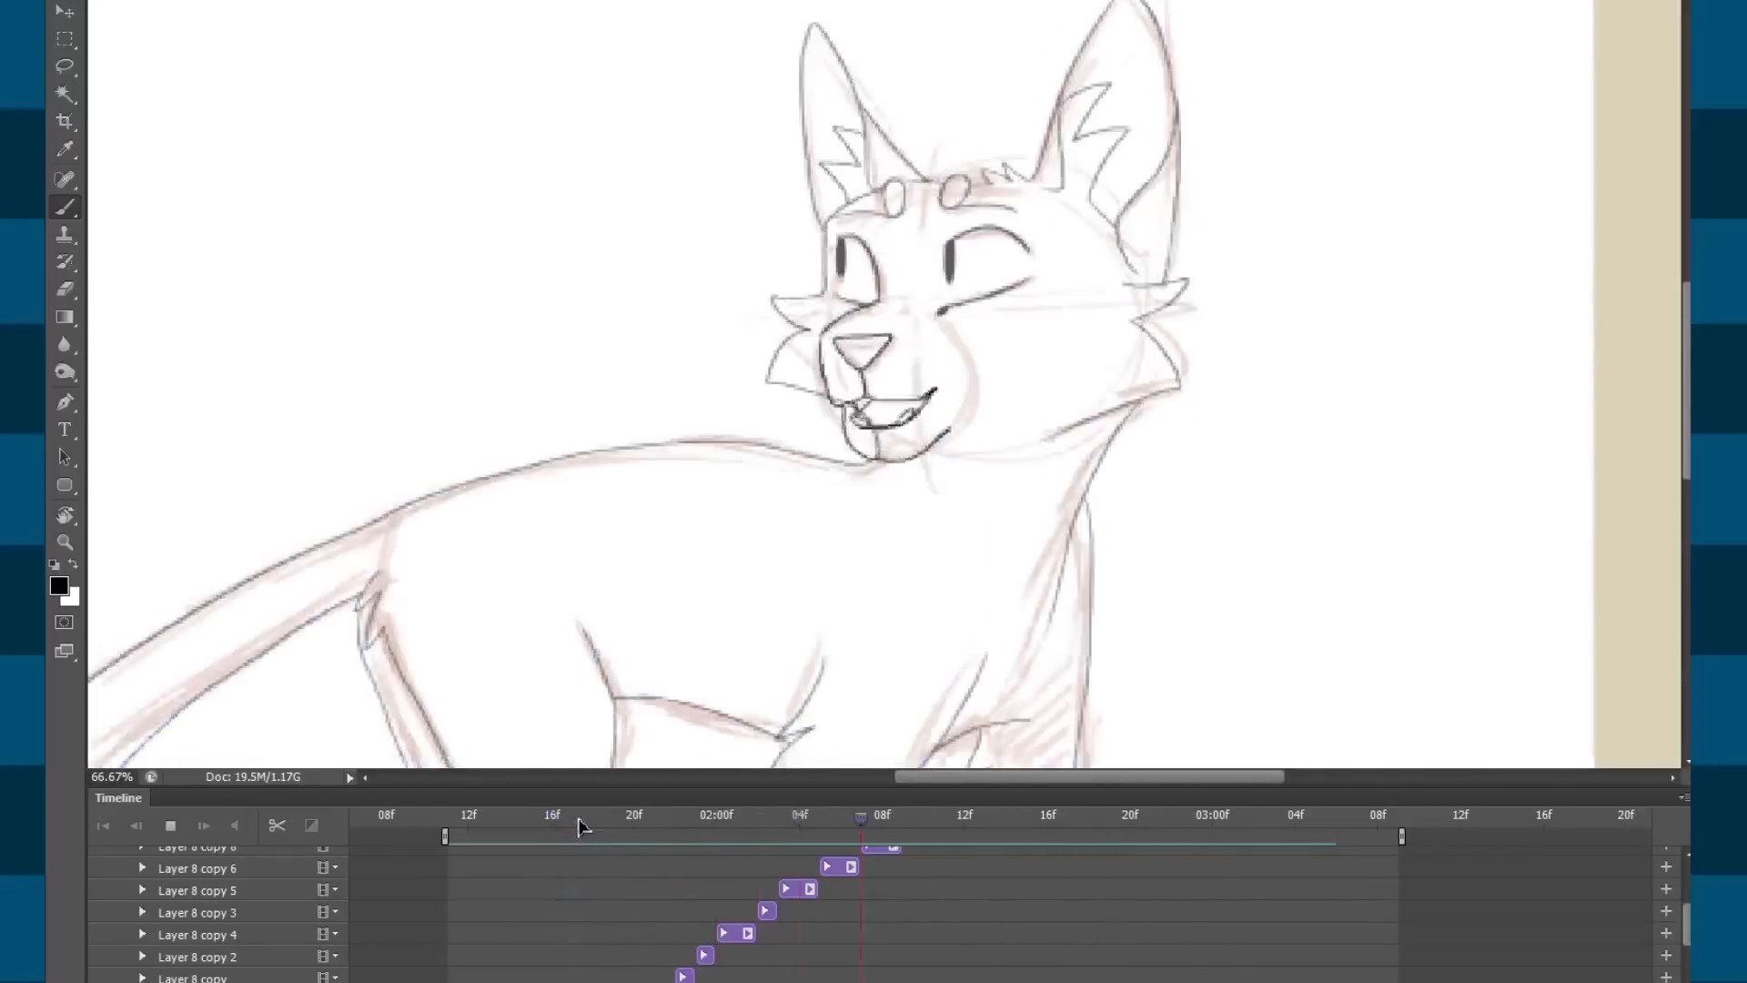
Drag the Layer 8 copy 2 and Layer 8 copy 4 clips slightly later on the timeline.
left_click(675, 823)
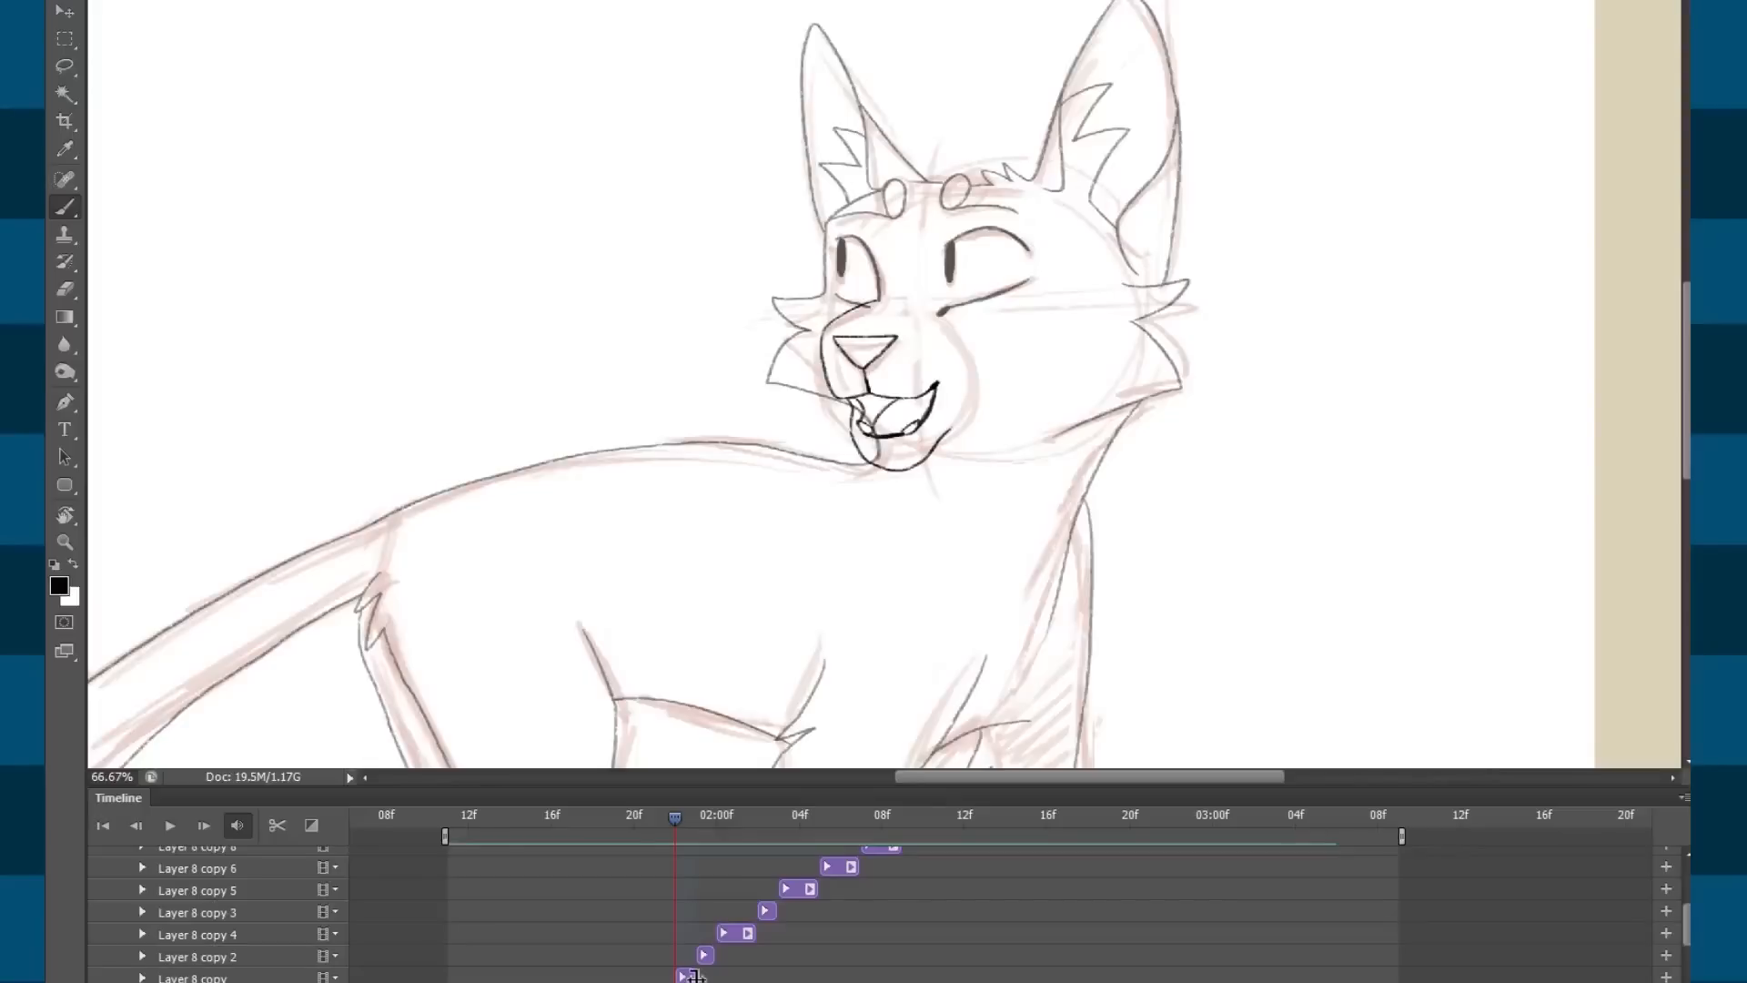
left_click(706, 975)
left_click(696, 819)
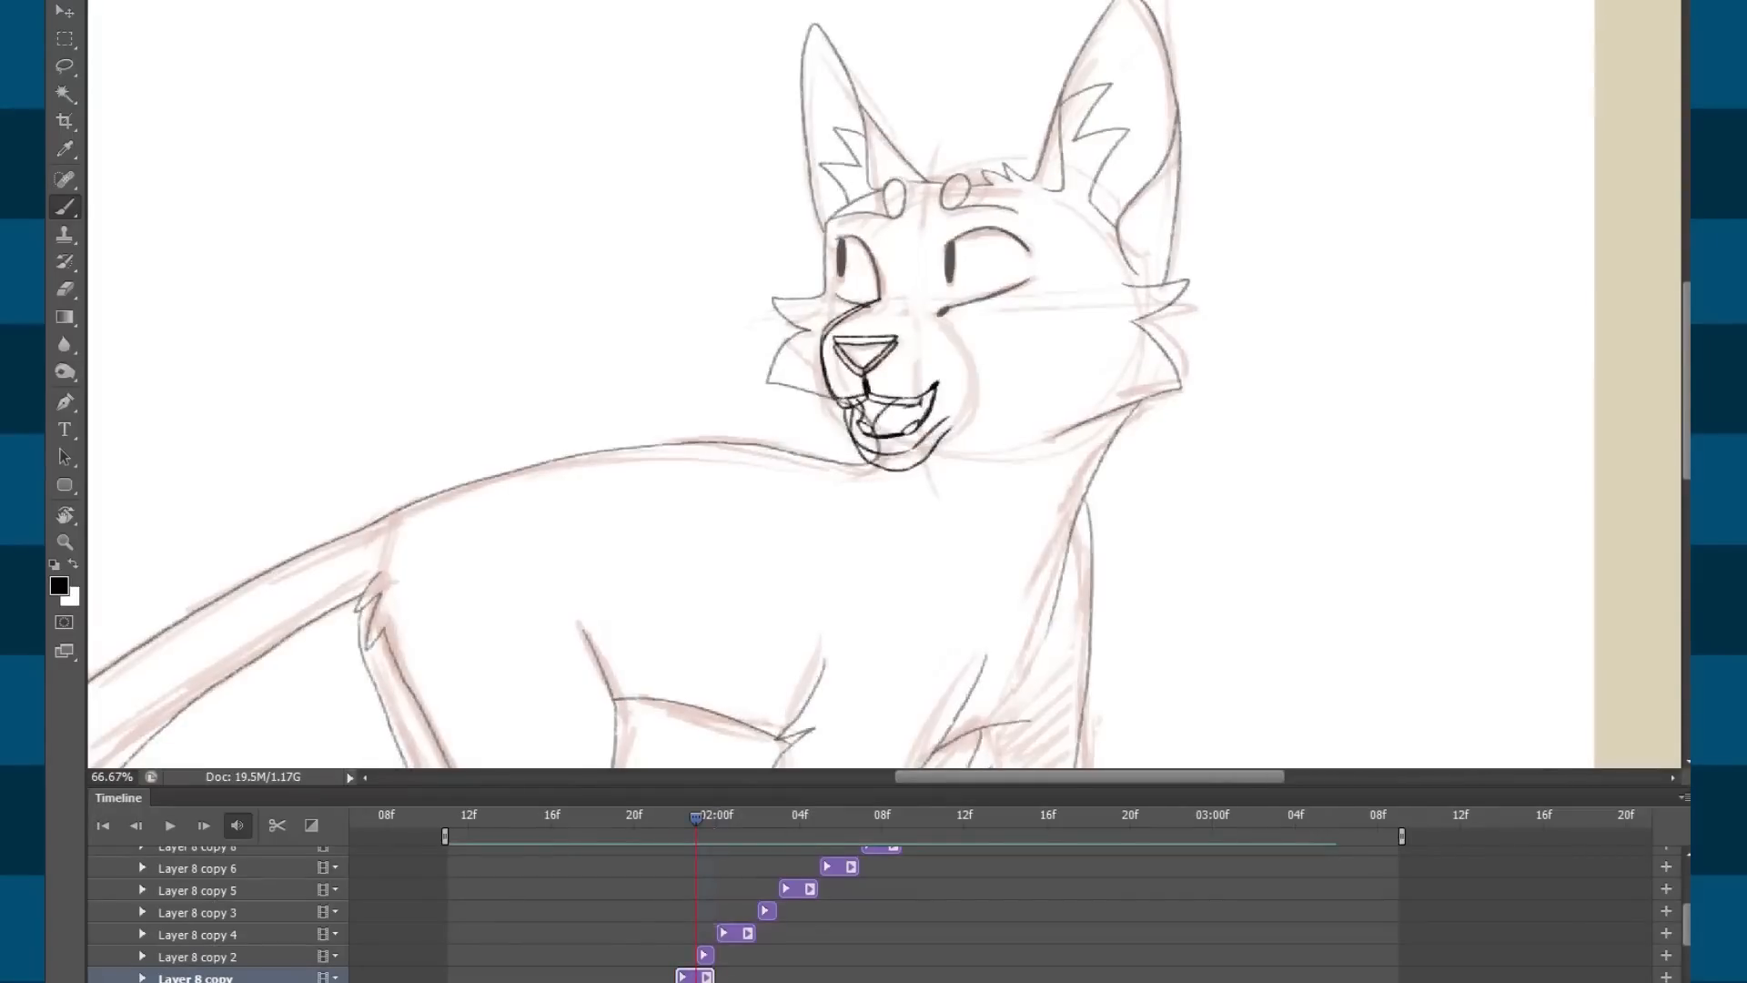
left_click(706, 956)
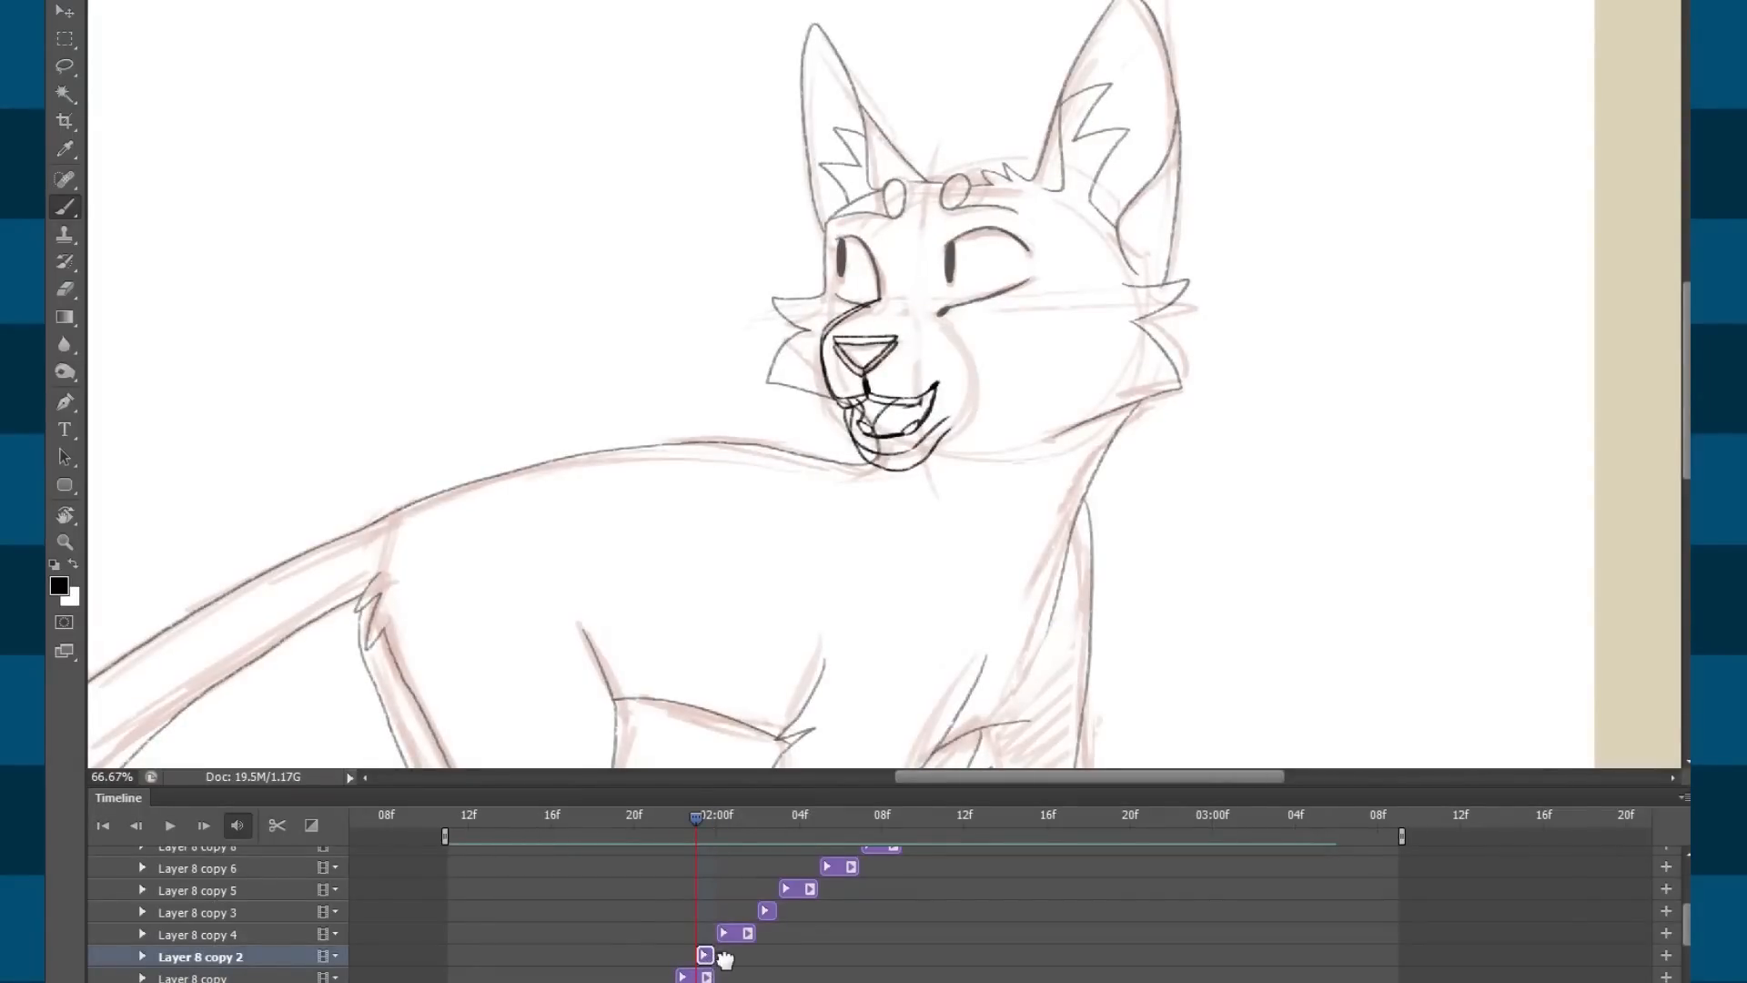
left_click_drag(728, 960, 733, 950)
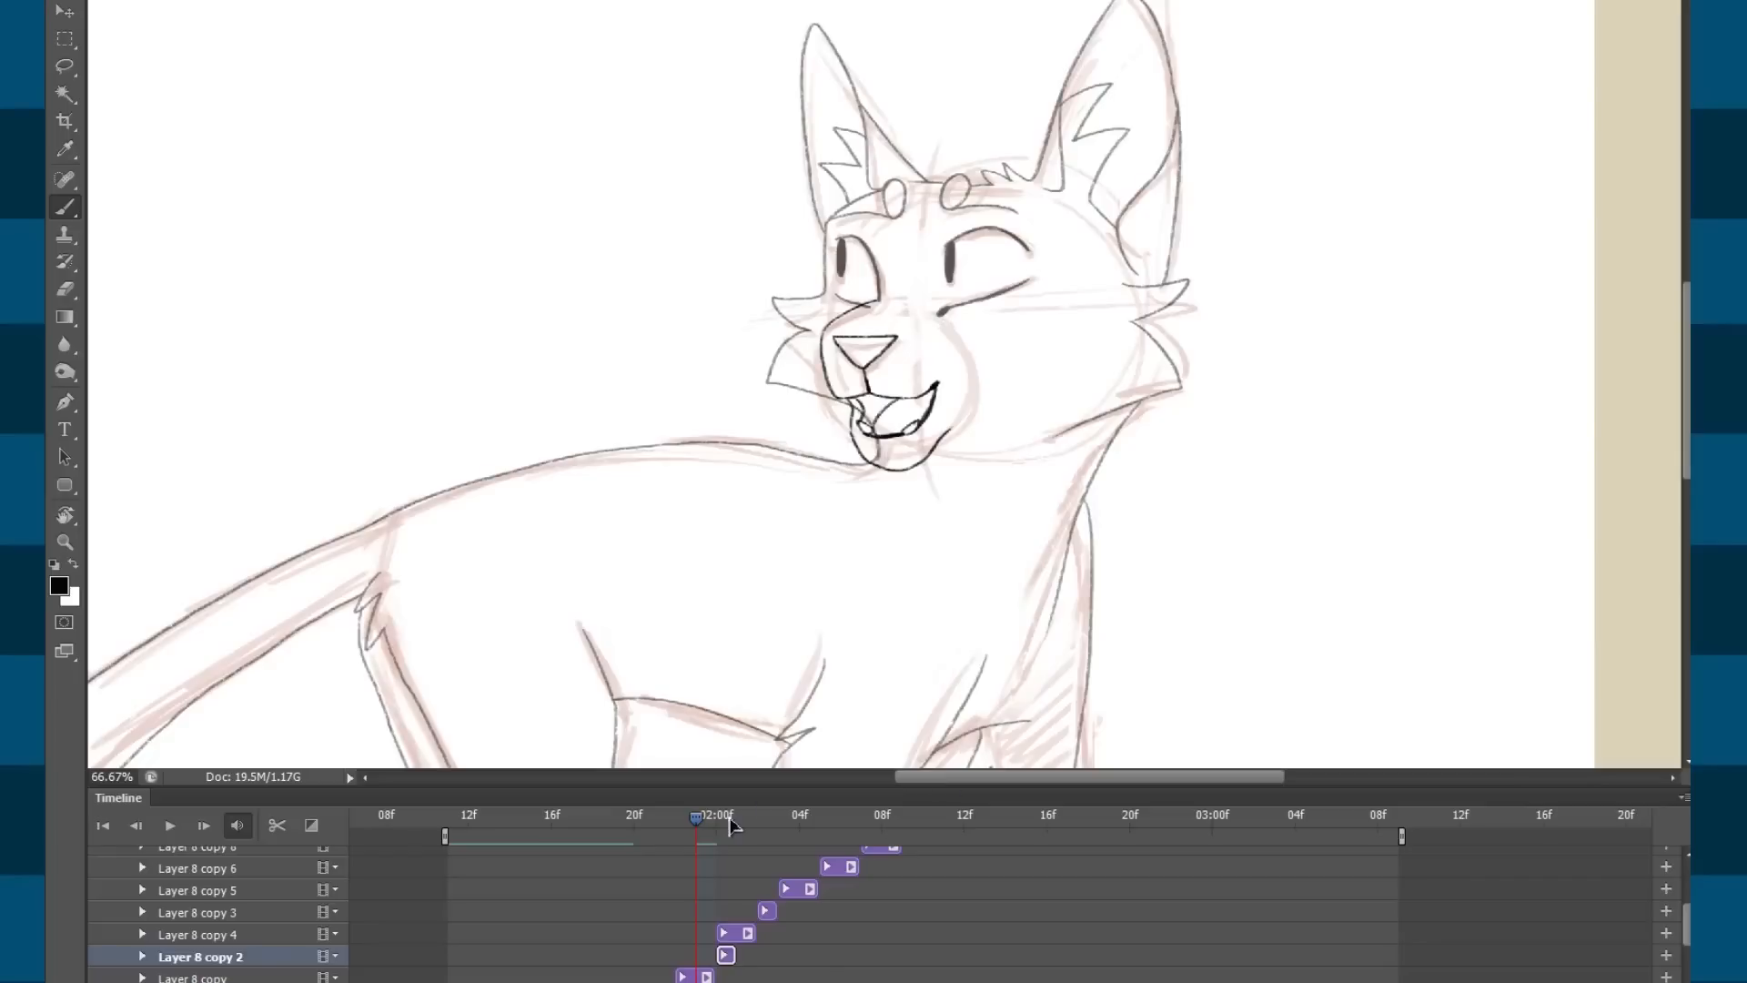
left_click(733, 821)
left_click_drag(726, 935, 735, 933)
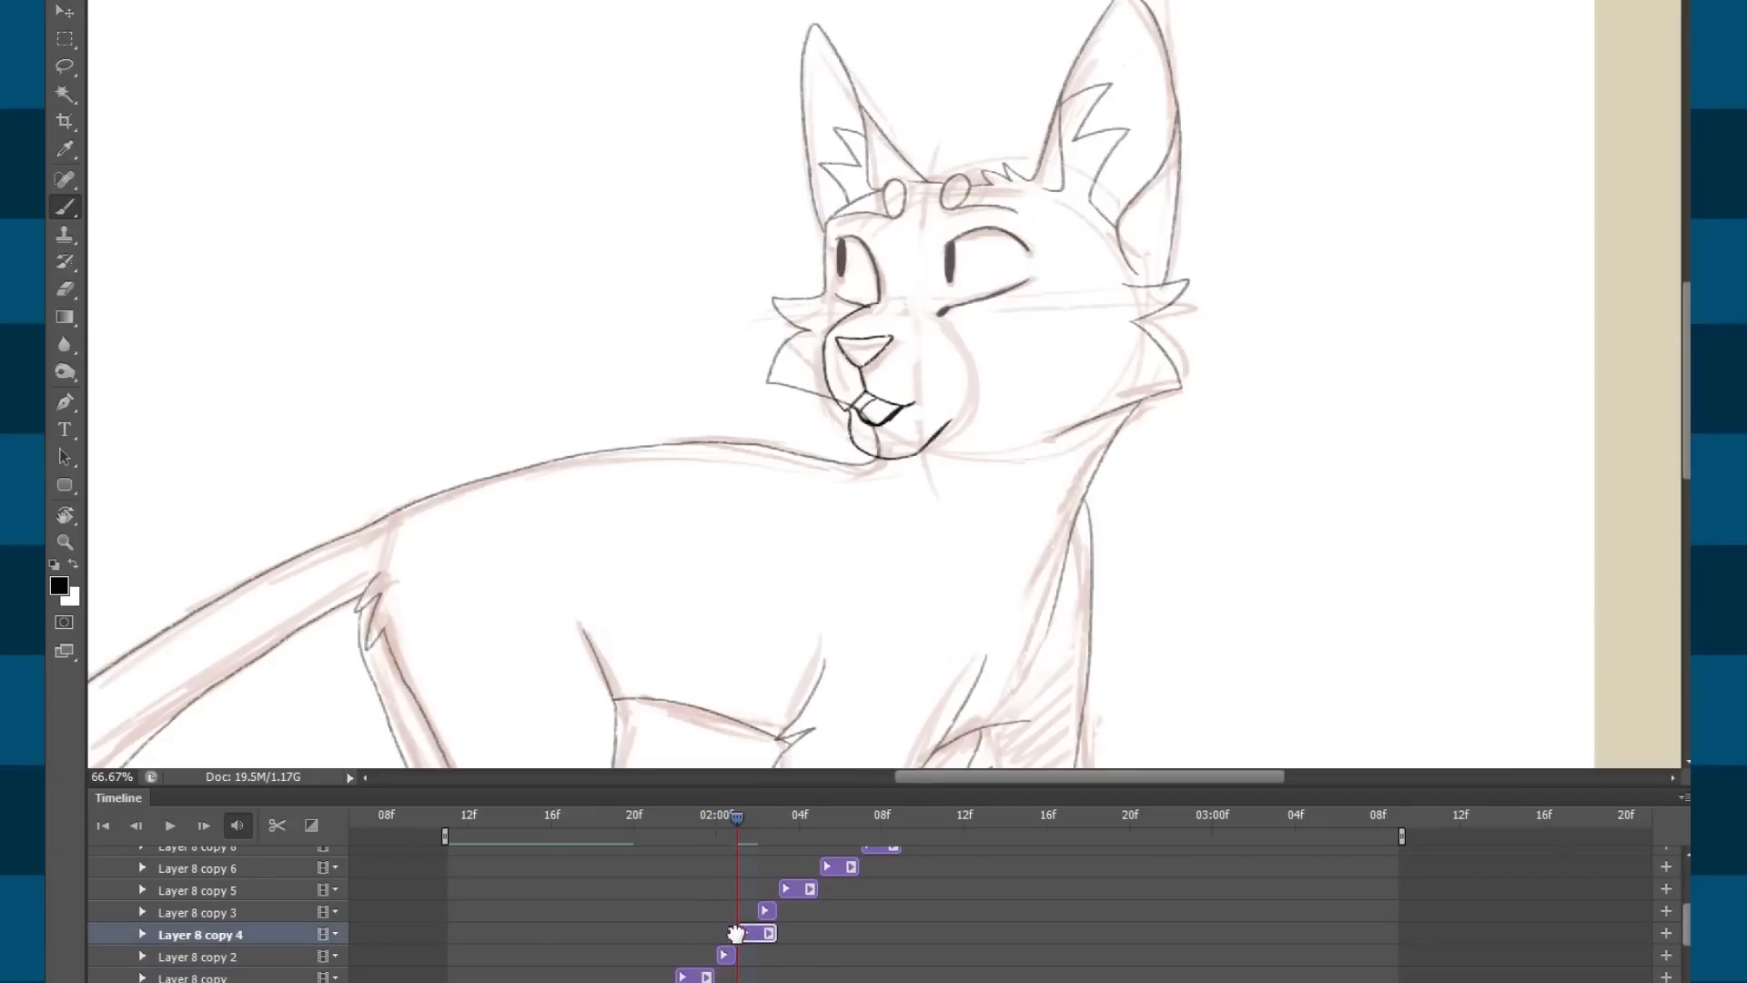
Play the animation from before the mouth sequence to check the new timing.
left_click_drag(733, 822, 598, 817)
key("space")
key("space")
key("space")
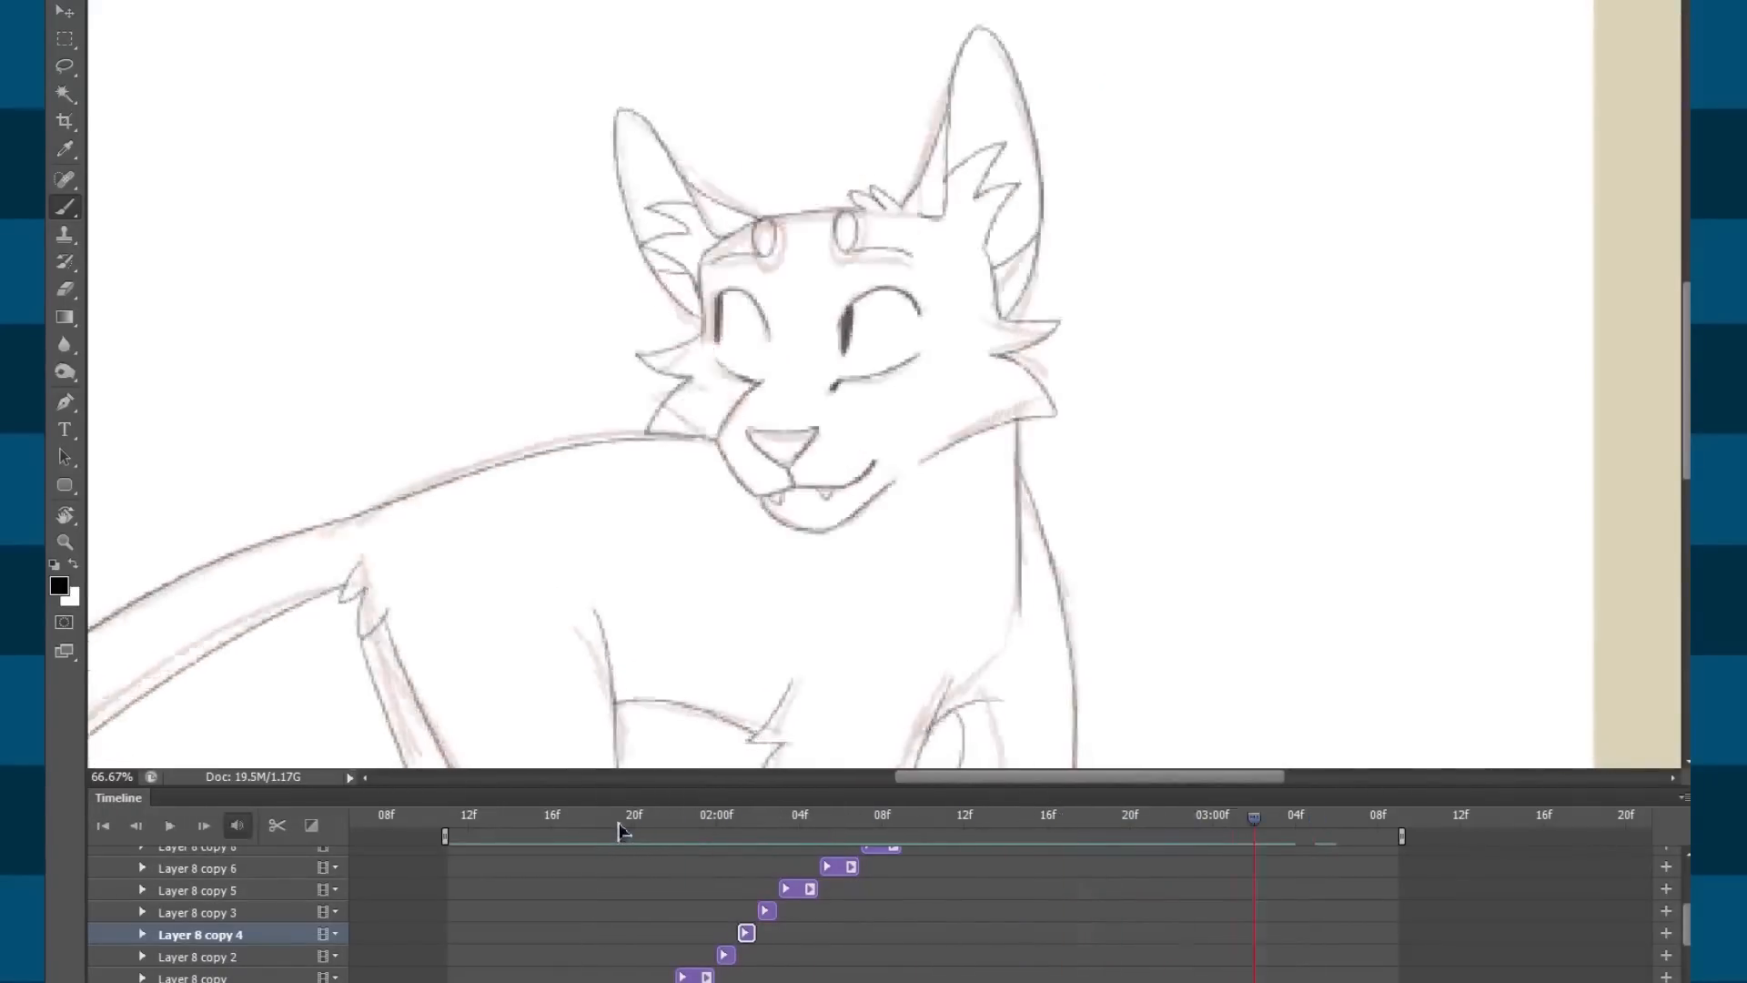
left_click(619, 828)
key("space")
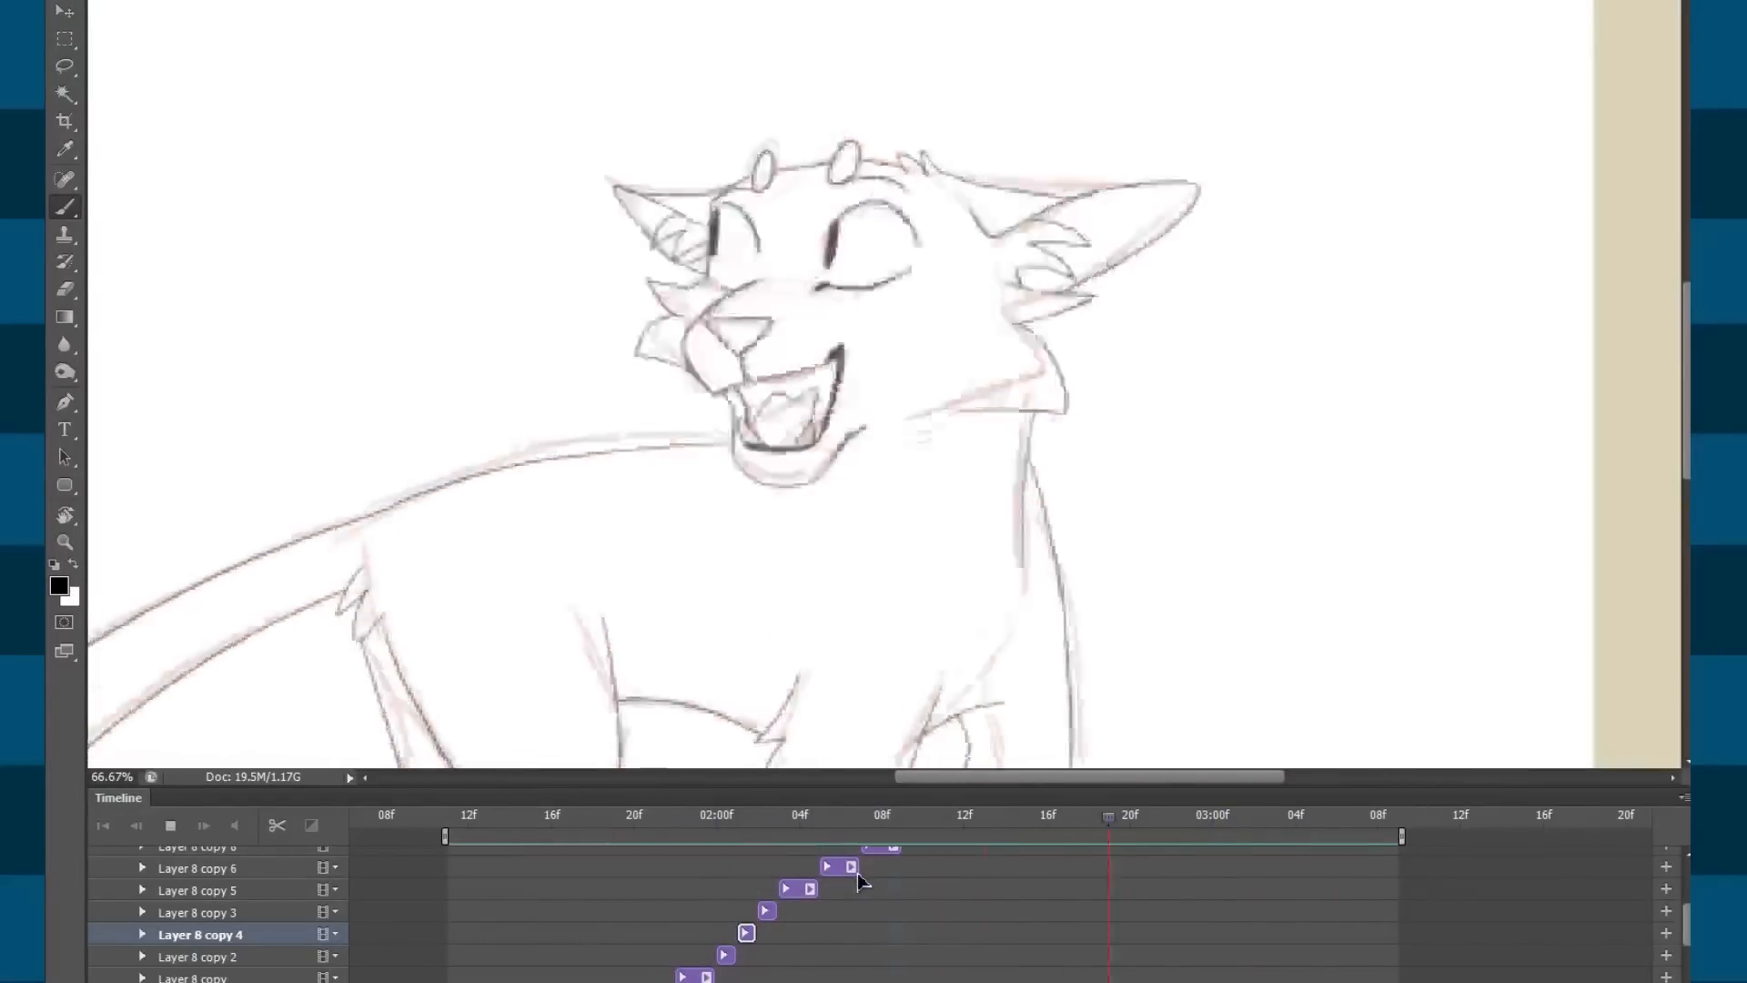
key("space")
left_click(622, 830)
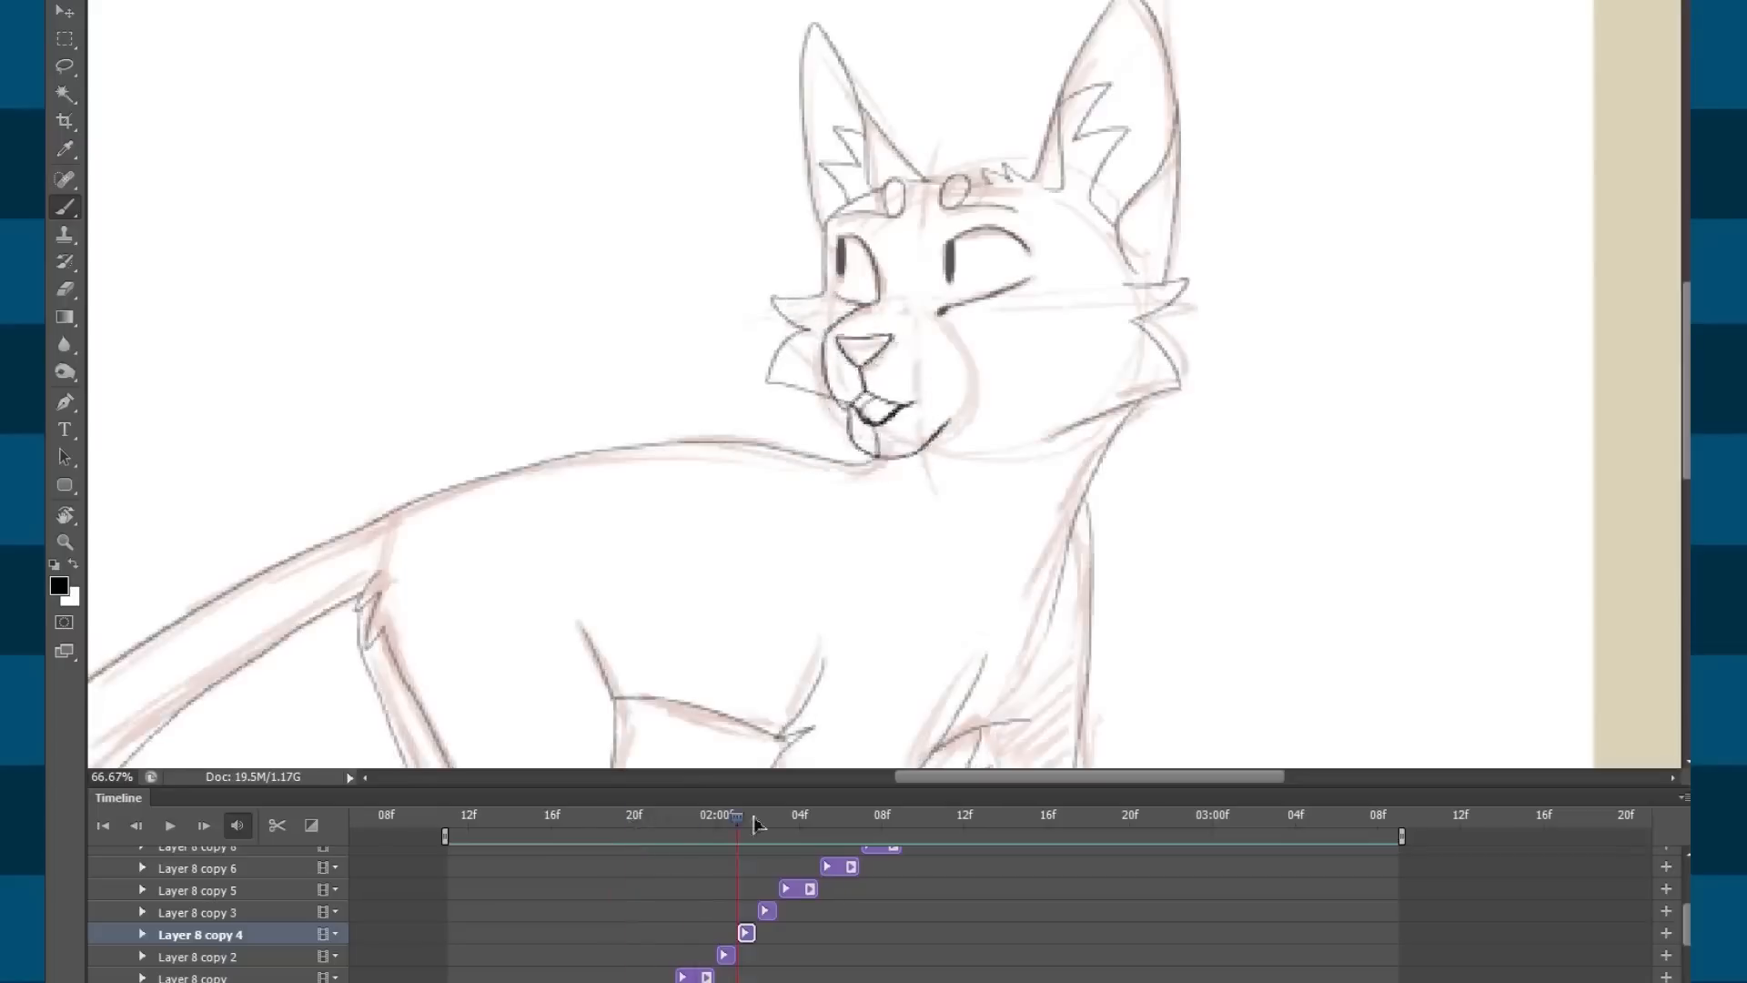
Zoom the timeline out and scrub across the mouth keyframes up to 02:18f.
mouse_move(907, 828)
left_mouse_down()
mouse_move(1078, 830)
mouse_move(944, 830)
left_mouse_up()
left_click_drag(772, 833, 801, 832)
left_click_drag(1687, 907, 1688, 892)
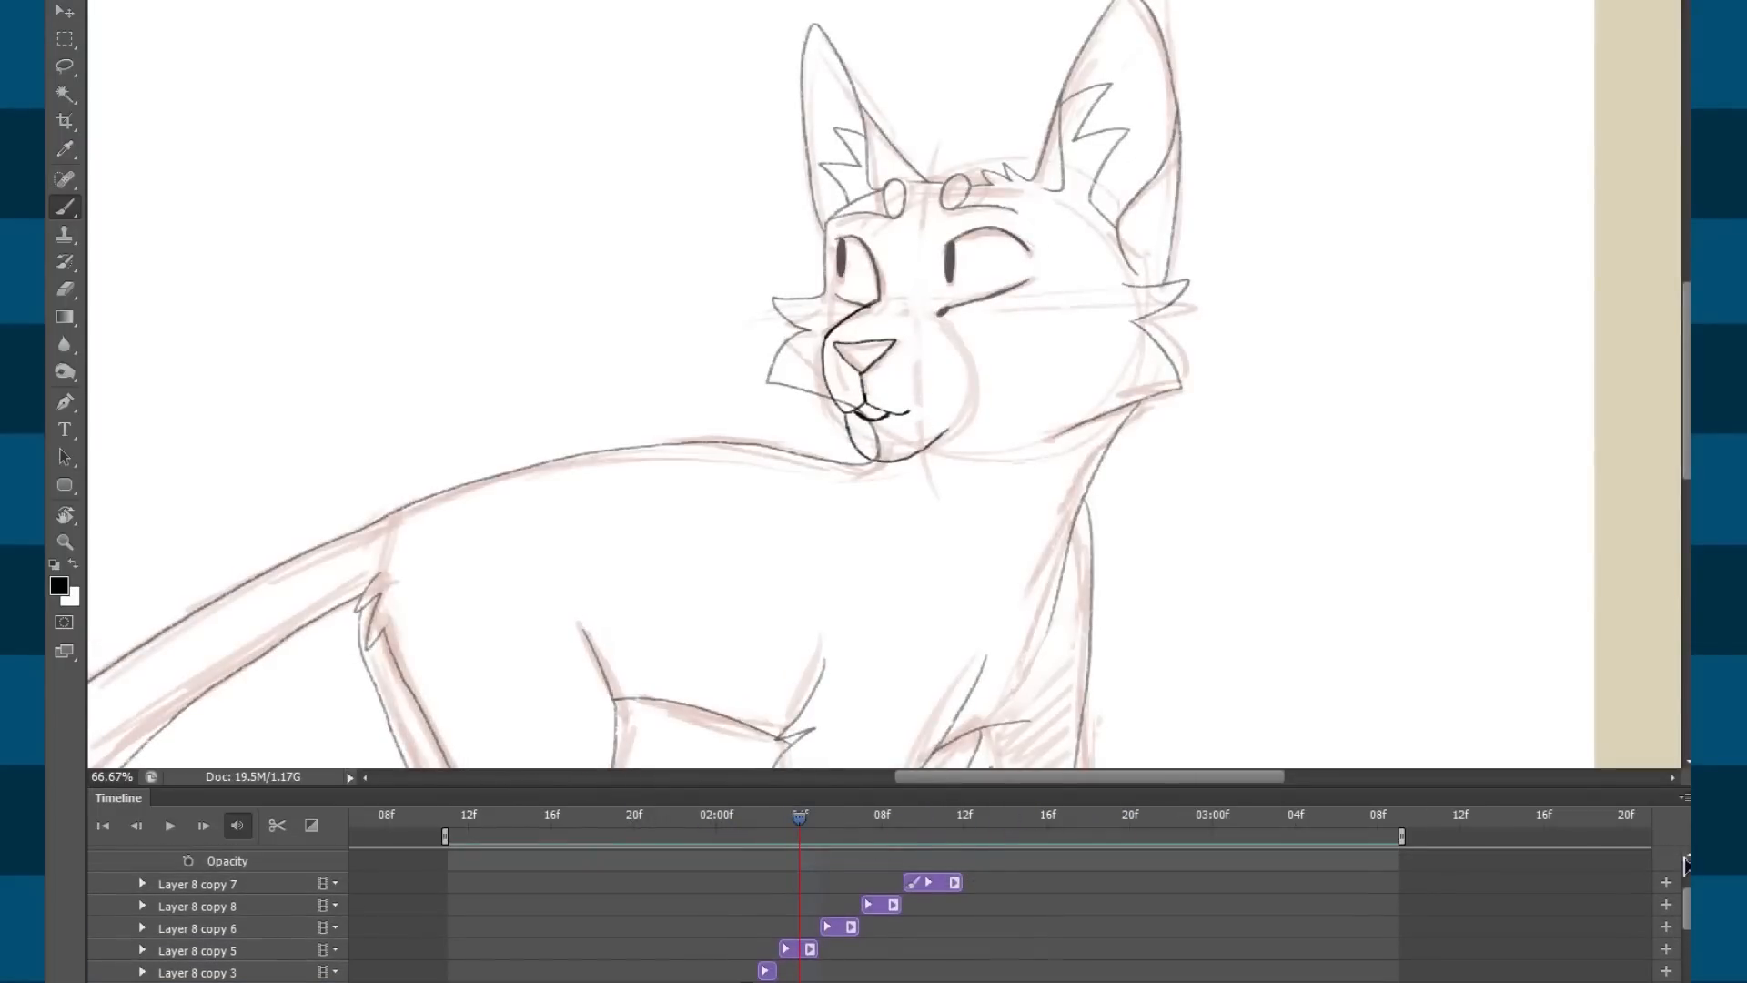
left_click_drag(757, 830, 877, 833)
left_click_drag(1688, 907, 1688, 935)
mouse_move(920, 829)
left_mouse_down()
mouse_move(1105, 832)
mouse_move(978, 837)
mouse_move(1073, 846)
left_mouse_up()
mouse_move(860, 830)
left_mouse_down()
mouse_move(804, 829)
mouse_move(1043, 846)
left_mouse_up()
mouse_move(1037, 817)
left_mouse_down()
mouse_move(1011, 818)
mouse_move(1049, 819)
left_mouse_up()
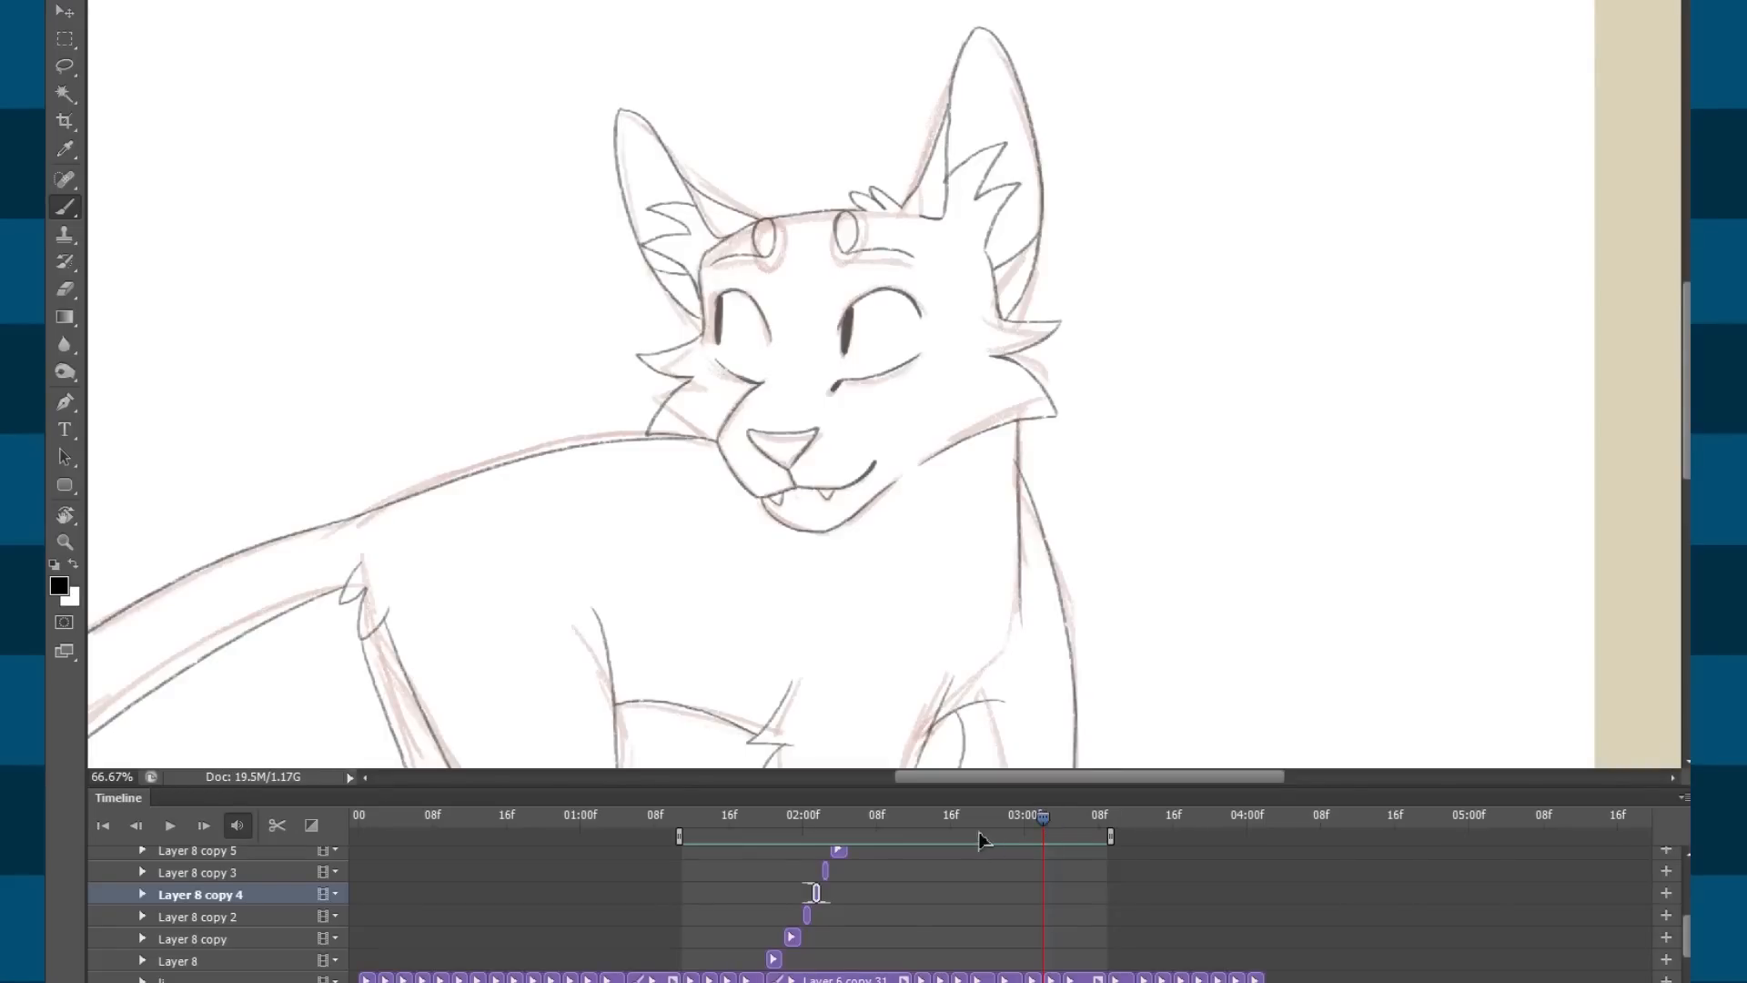
left_click(960, 817)
left_click_drag(982, 821, 1076, 871)
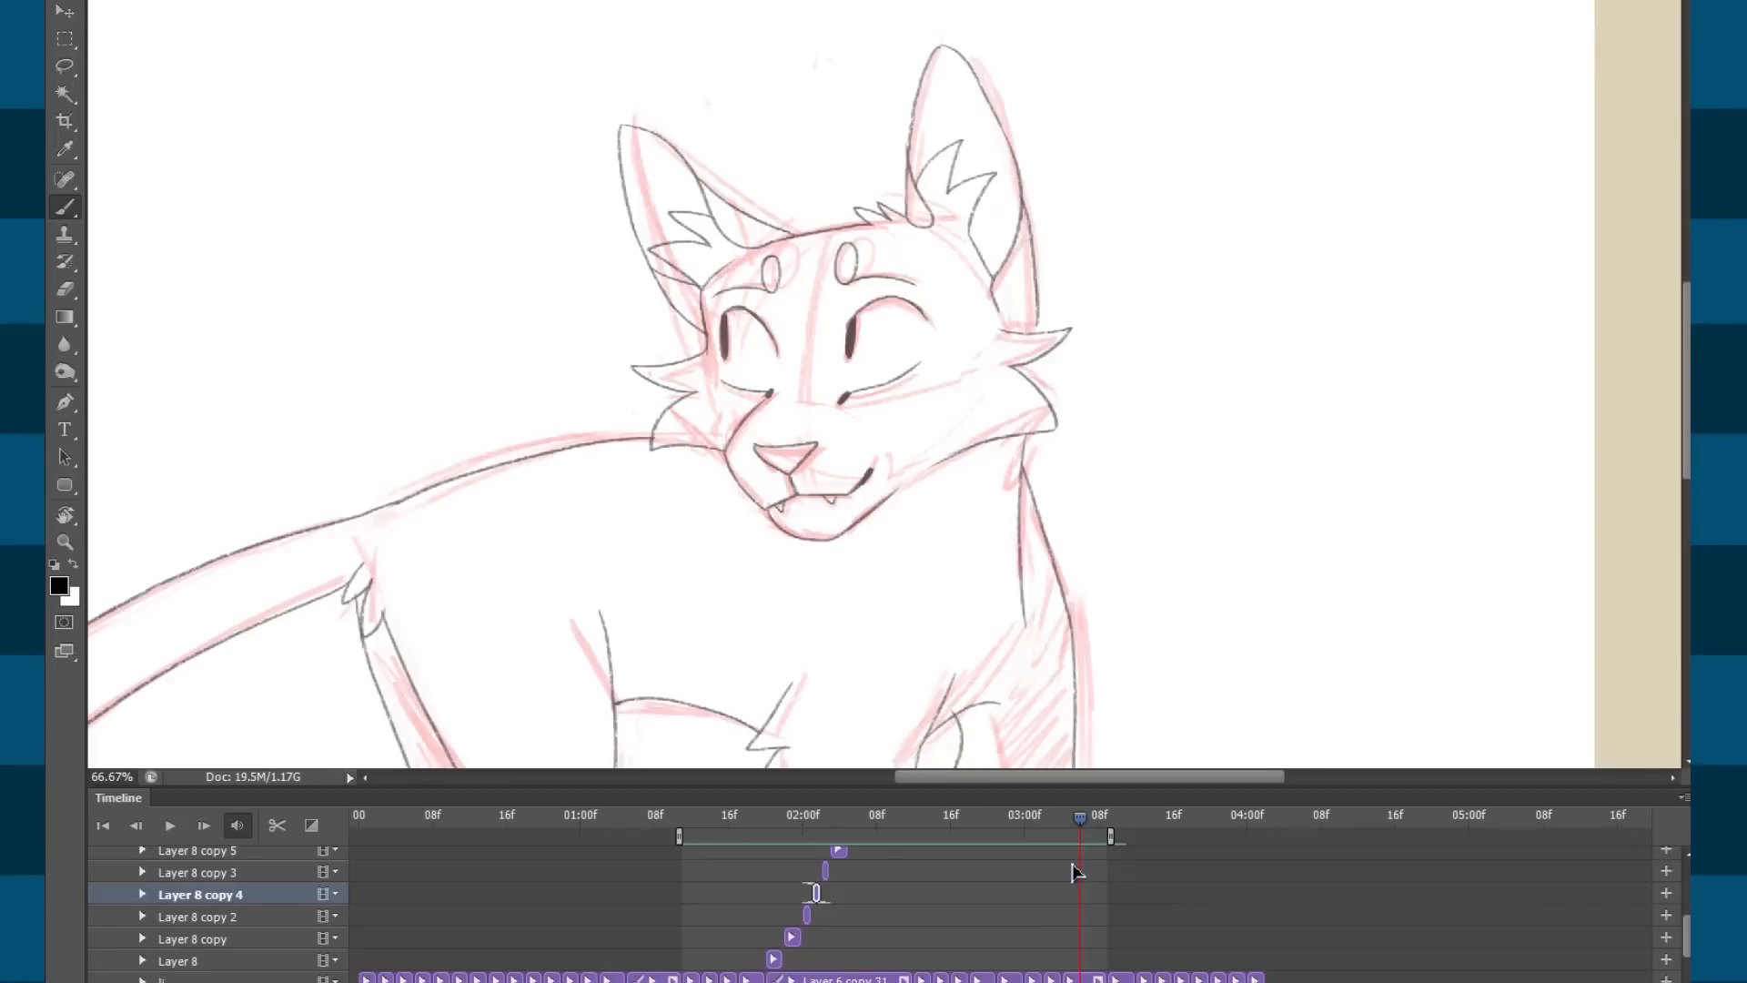
mouse_move(1017, 826)
left_mouse_down()
mouse_move(1001, 820)
mouse_move(1101, 820)
mouse_move(964, 851)
mouse_move(1105, 871)
mouse_move(1005, 860)
mouse_move(1067, 857)
mouse_move(1055, 869)
left_mouse_up()
left_click(1010, 823)
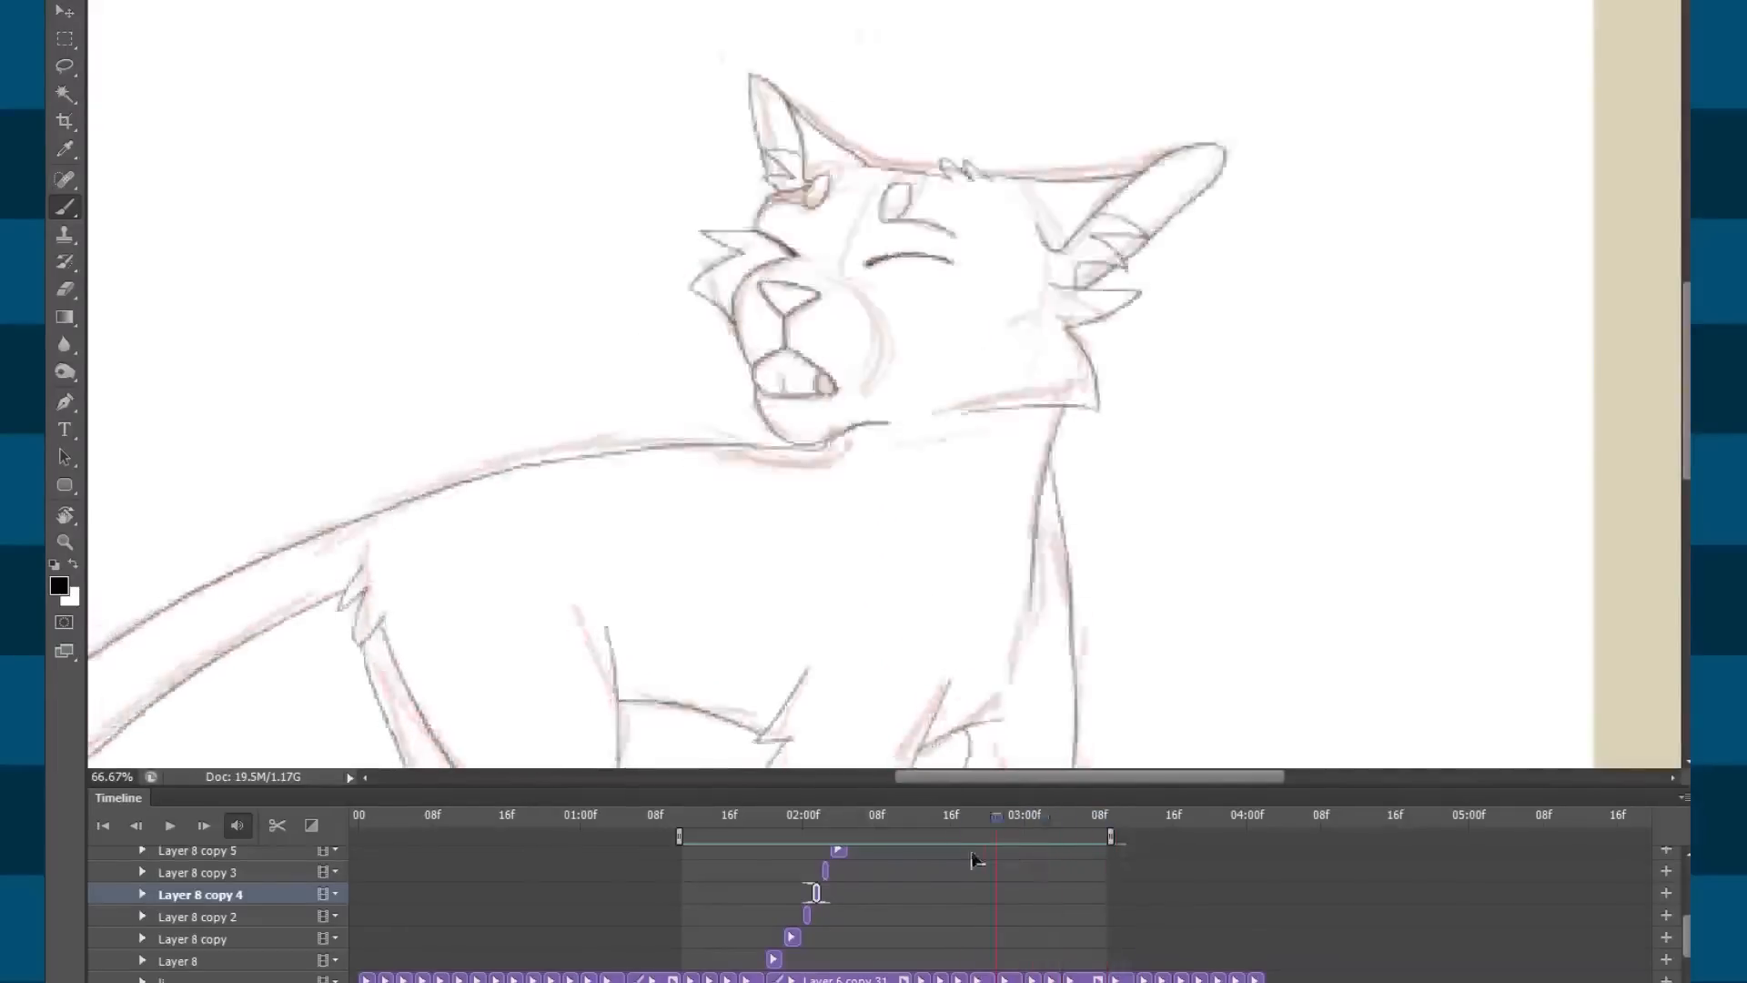
left_click_drag(926, 837, 1107, 824)
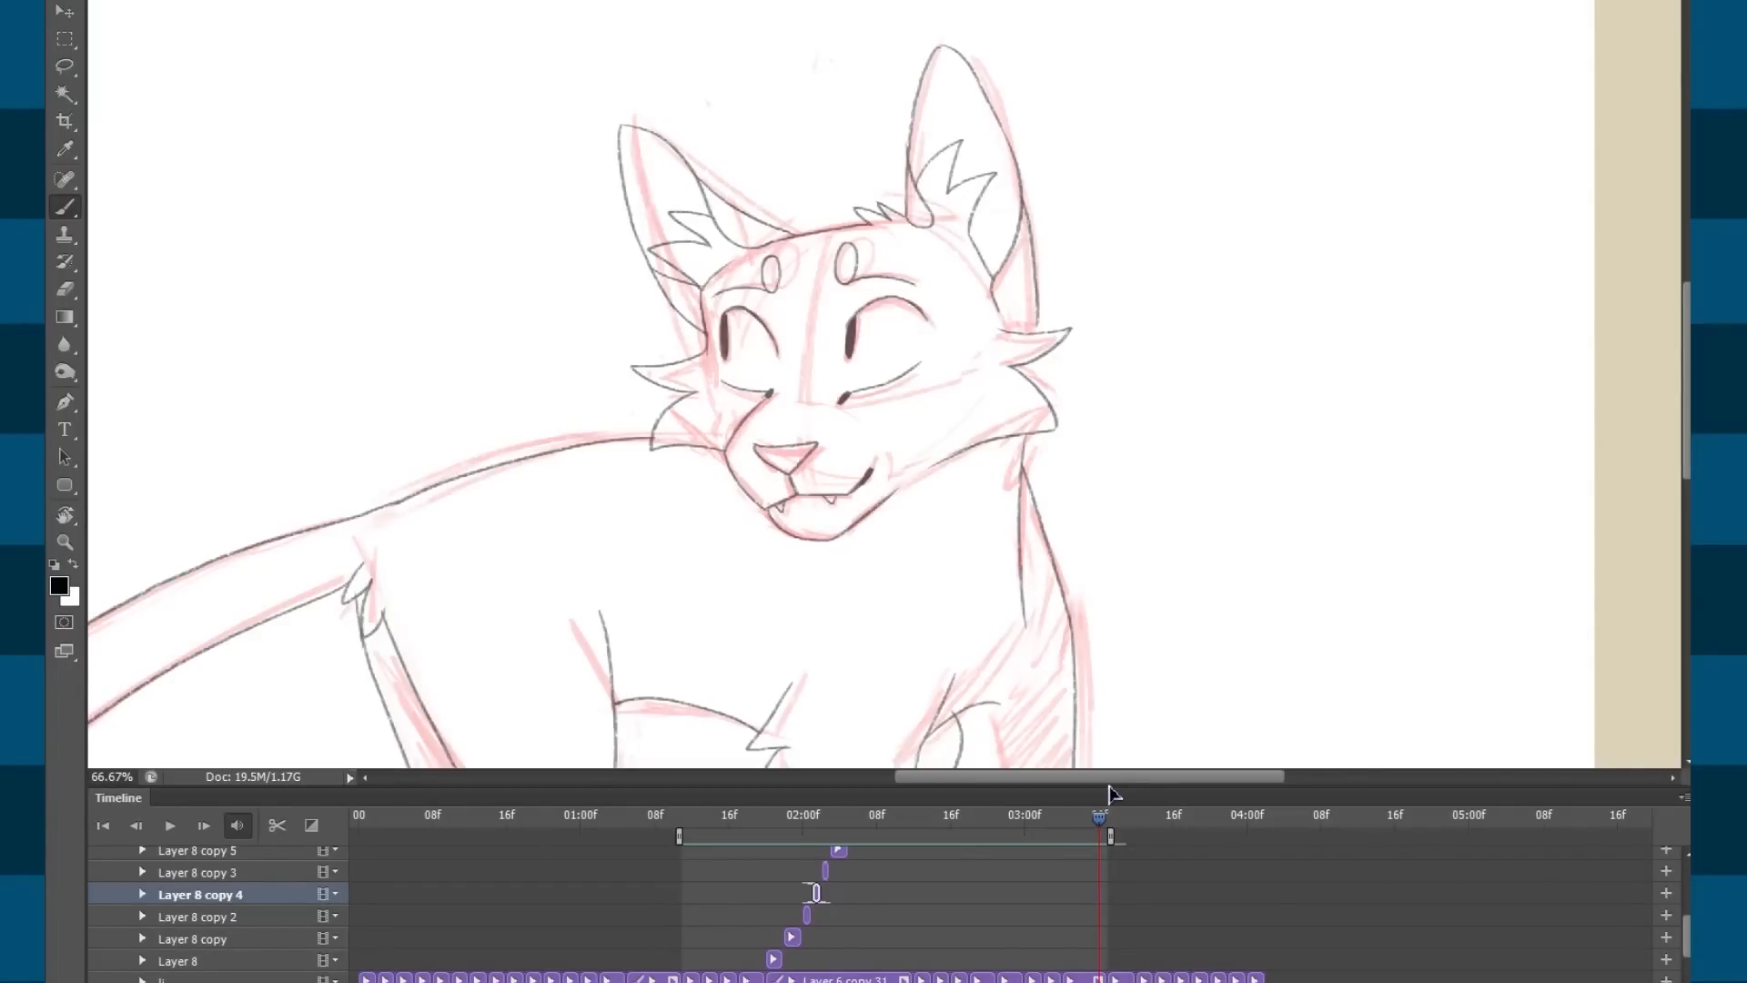
left_click_drag(1688, 942, 1687, 900)
left_click_drag(946, 815, 1042, 837)
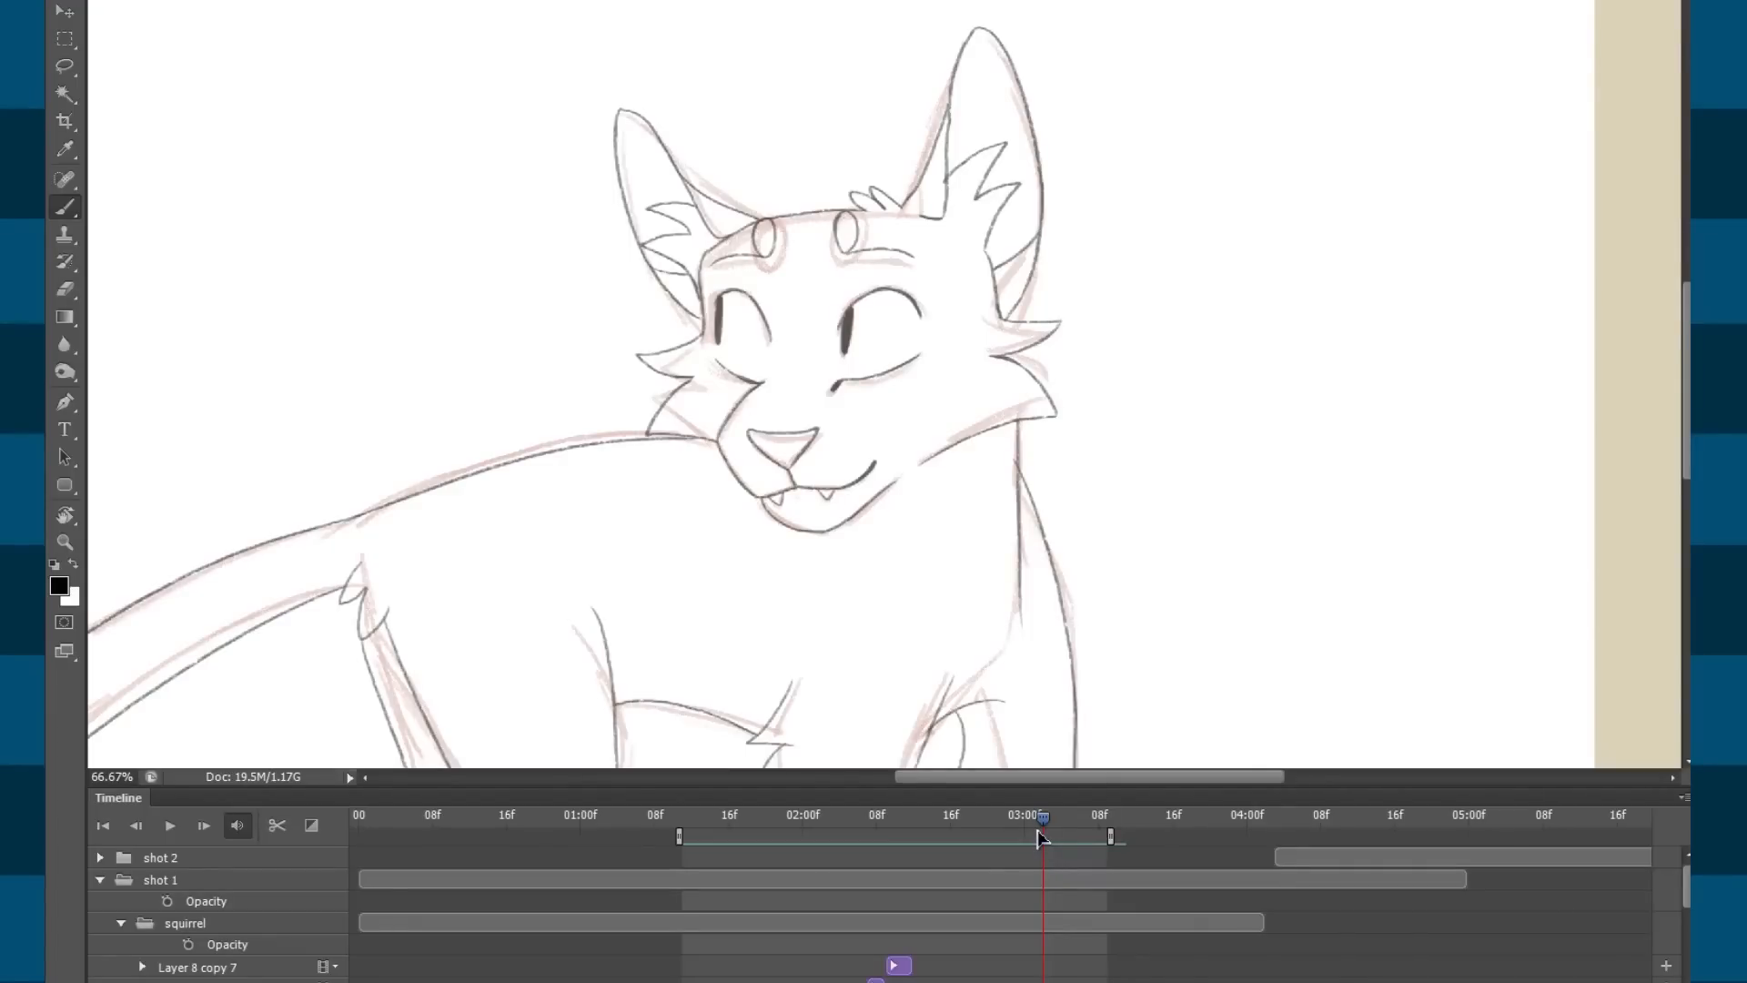
left_click_drag(746, 817, 1080, 816)
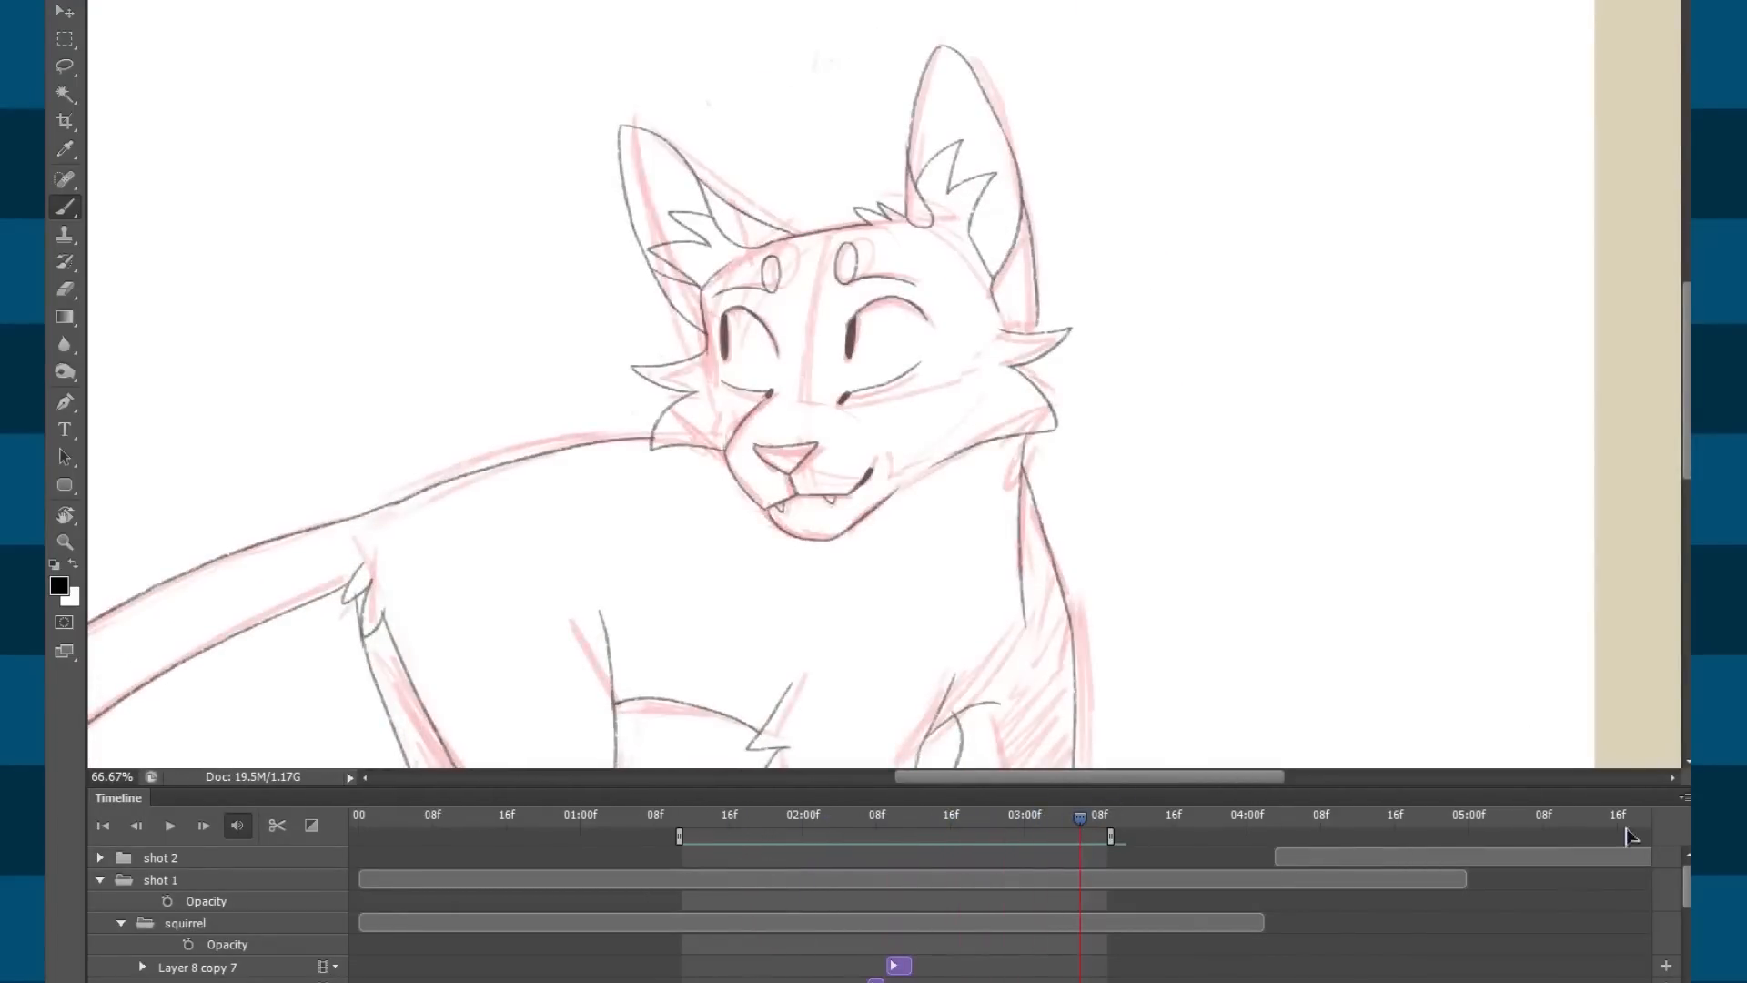
scroll(1686, 893, "down", 6)
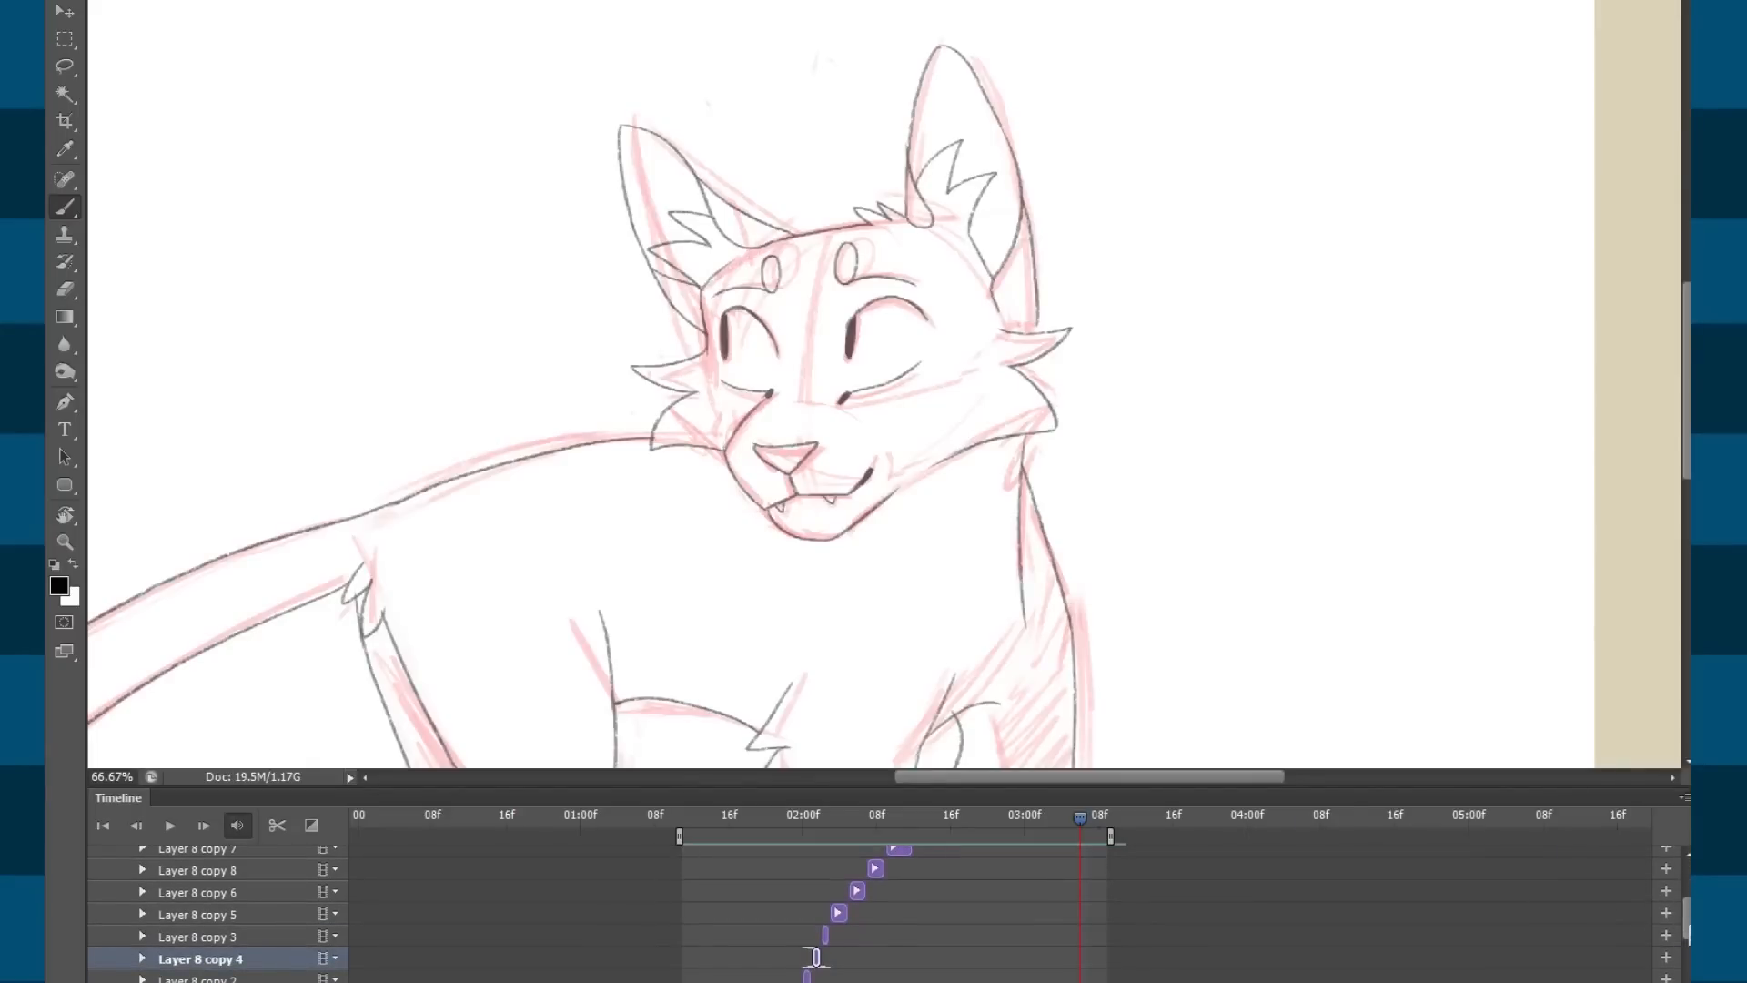